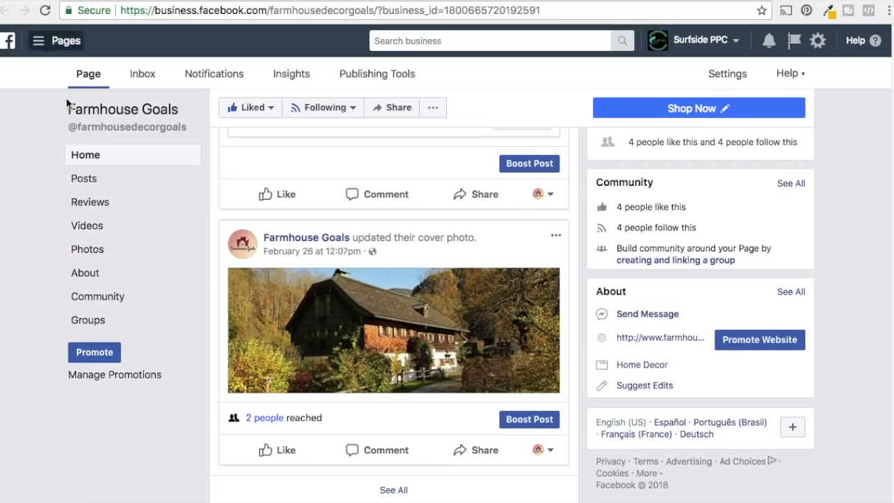
Step: Look over the Farmhouse Goals Page, including its profile picture, cover photo, story section, weekly statistics and recent posts
scroll(817, 279, "up", 10)
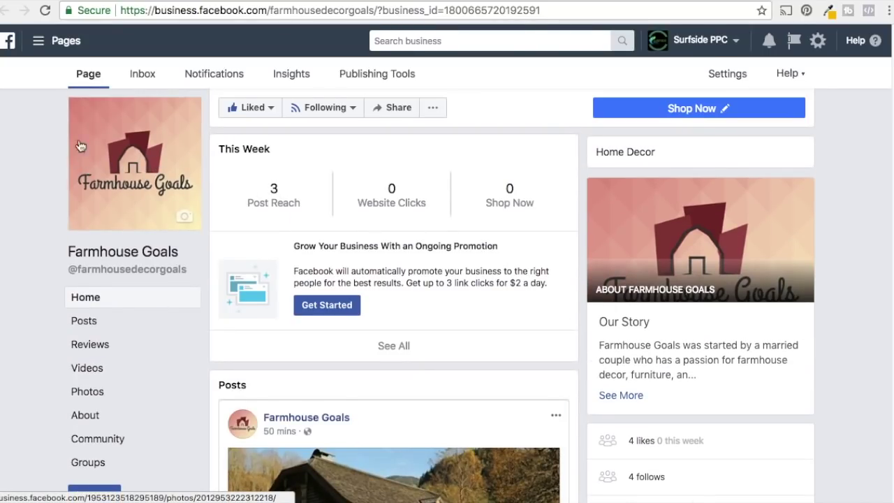
scroll(880, 293, "down", 1)
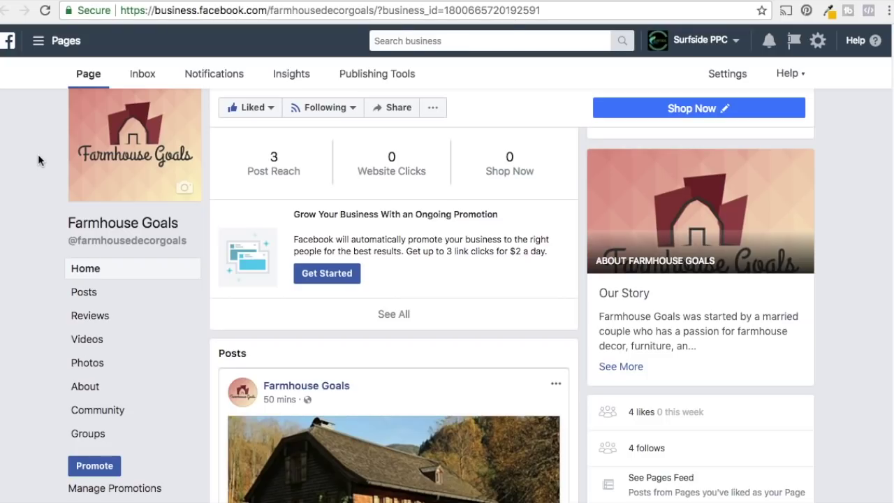
scroll(866, 314, "down", 3)
scroll(866, 315, "up", 4)
left_click(730, 190)
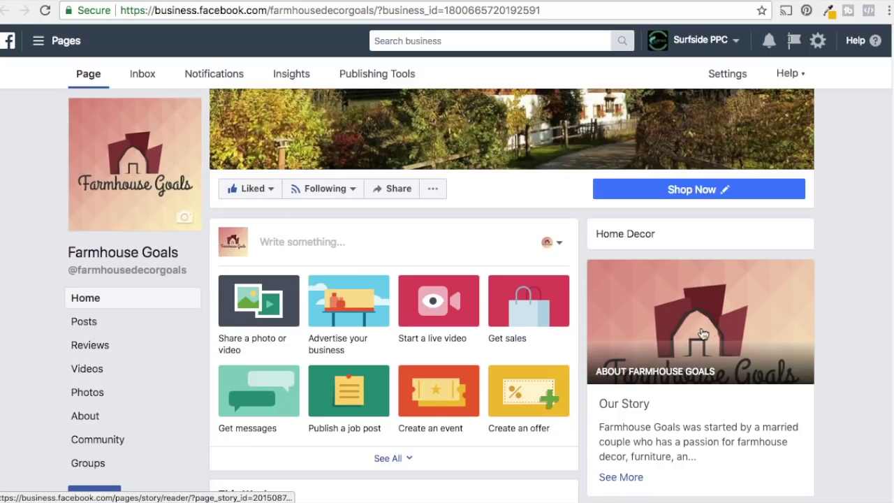
scroll(600, 208, "up", 2)
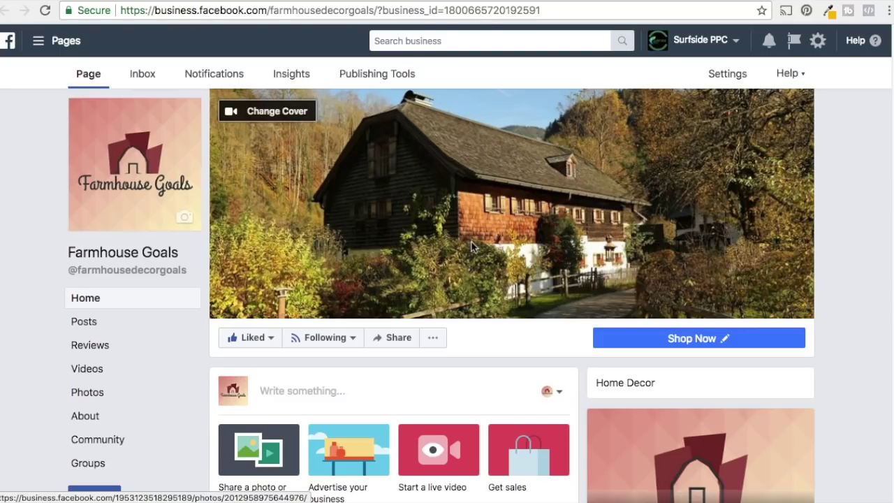
scroll(20, 192, "down", 4)
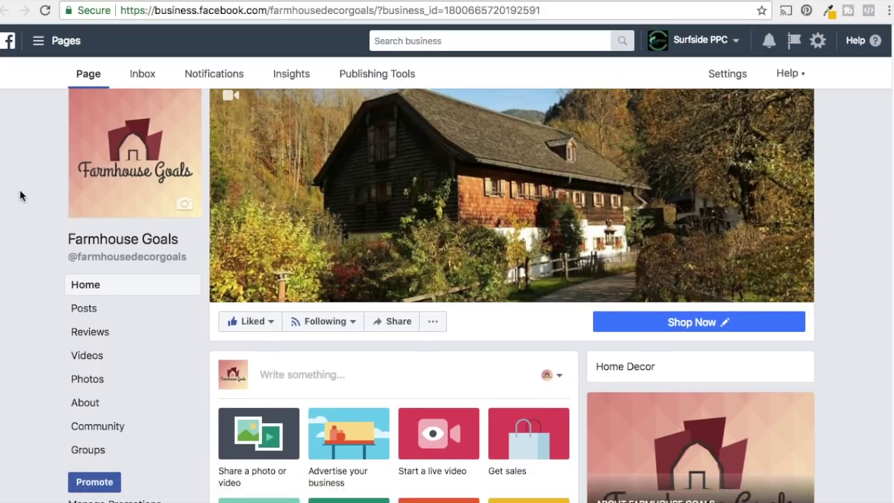
scroll(21, 180, "down", 4)
scroll(23, 176, "down", 3)
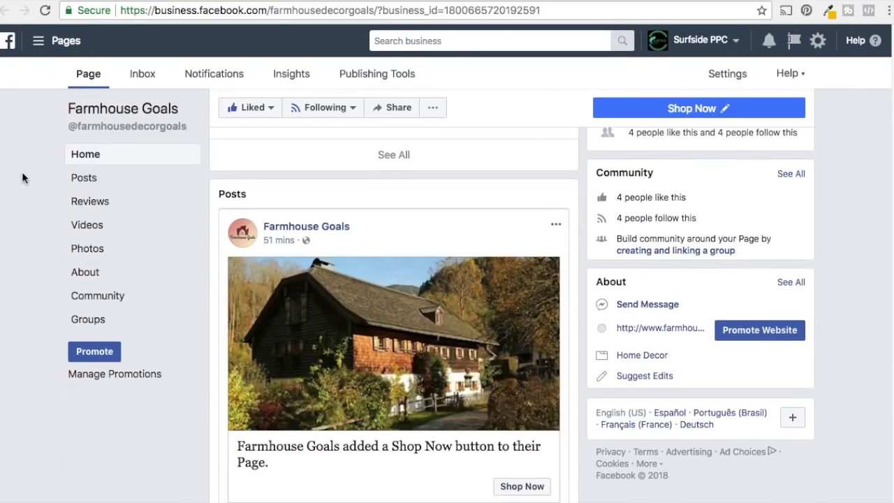
scroll(24, 172, "down", 1)
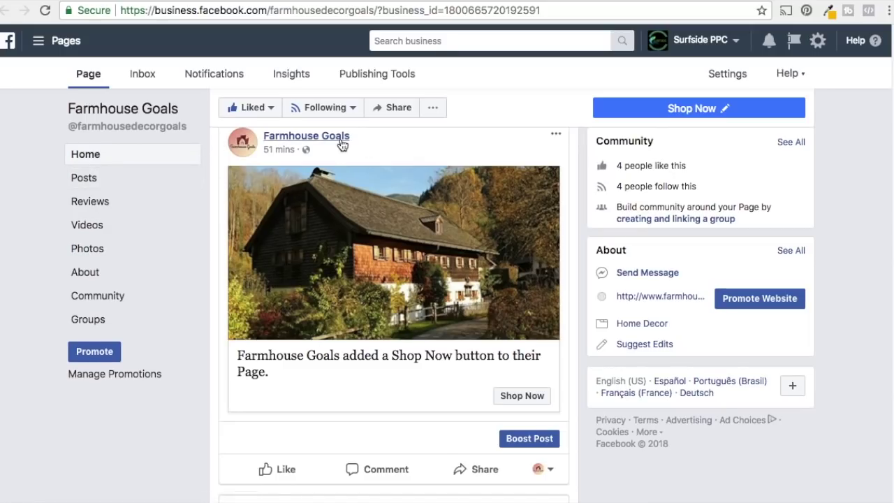
scroll(437, 303, "down", 2)
scroll(437, 304, "up", 2)
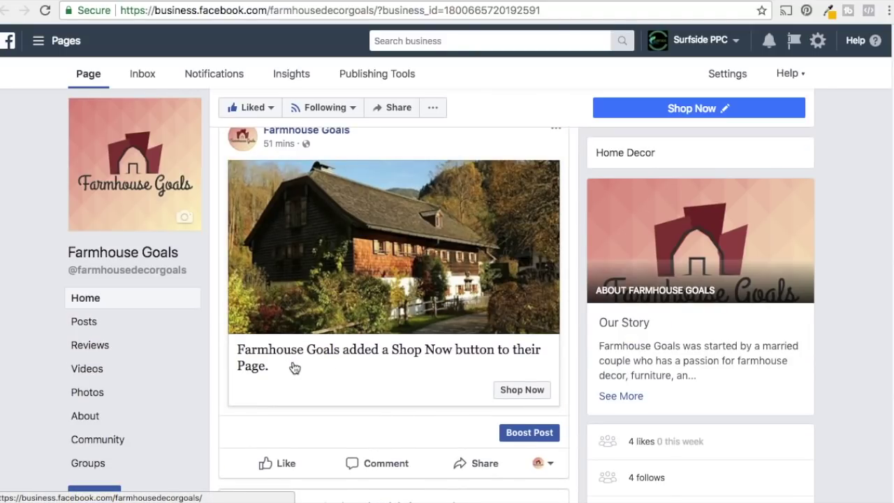
scroll(419, 388, "down", 1)
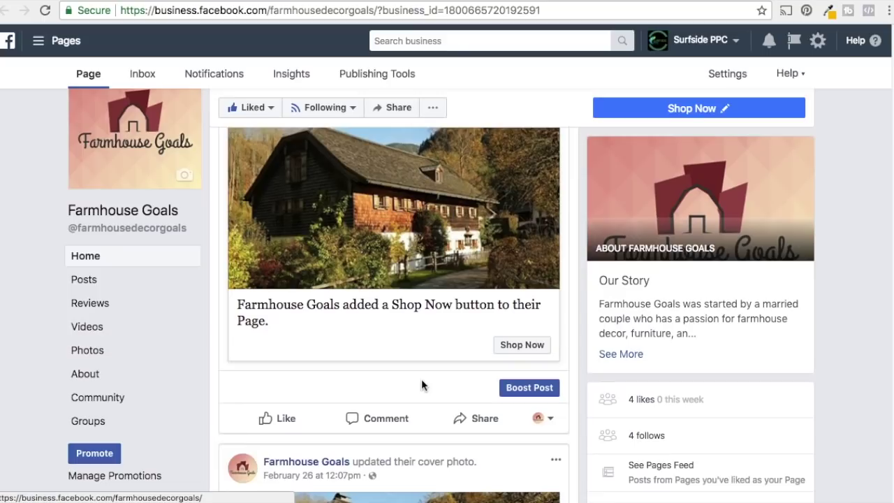
Step: Open the boost settings for the post about the Shop Now button and review its audience targeting options without saving
left_click(525, 389)
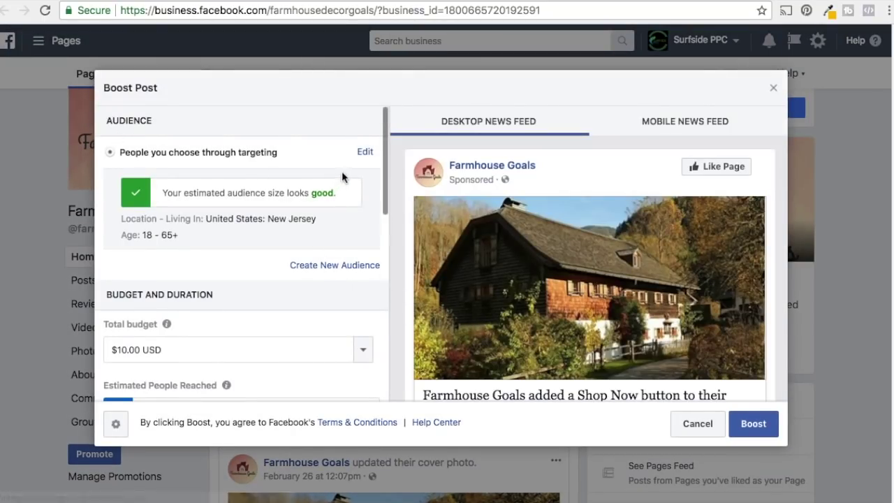
left_click(366, 152)
scroll(443, 239, "down", 3)
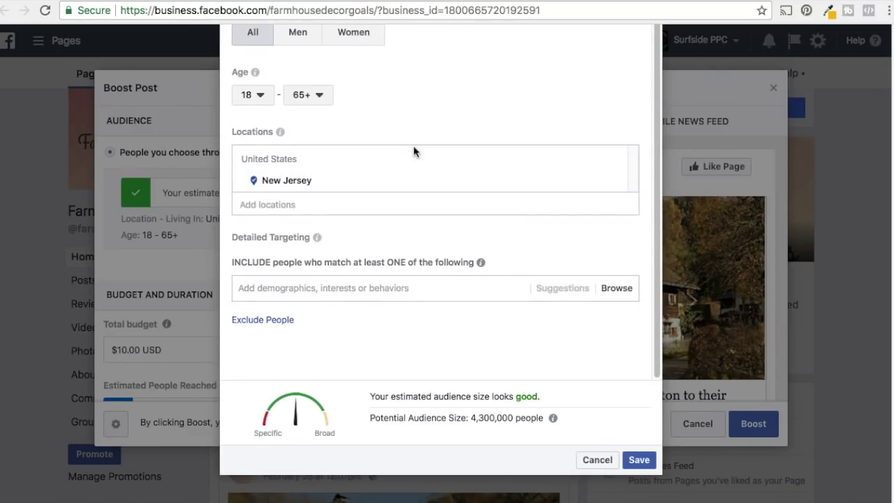
left_click(595, 459)
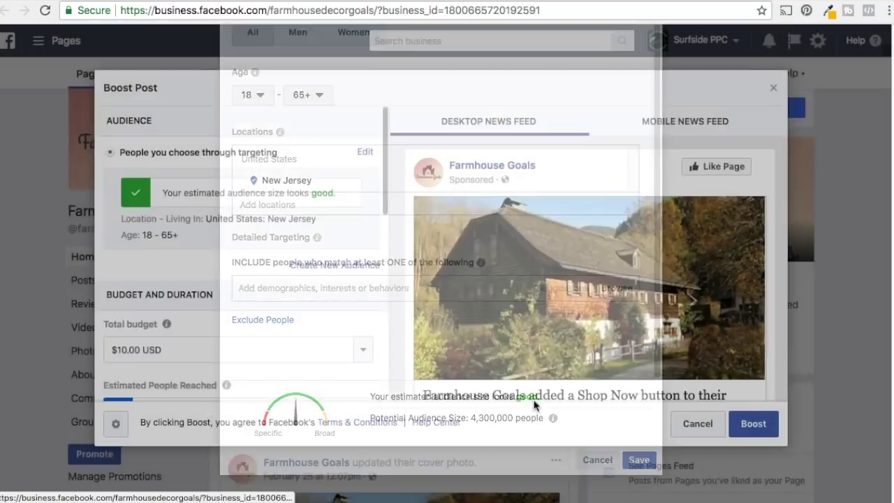
Step: Review the boost's budget, duration, conversion tracking and payment settings
scroll(281, 315, "down", 3)
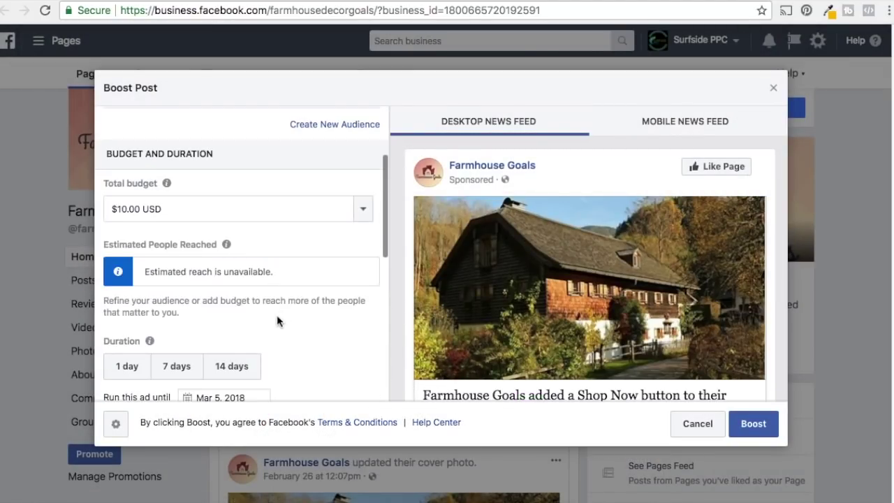
scroll(197, 366, "down", 4)
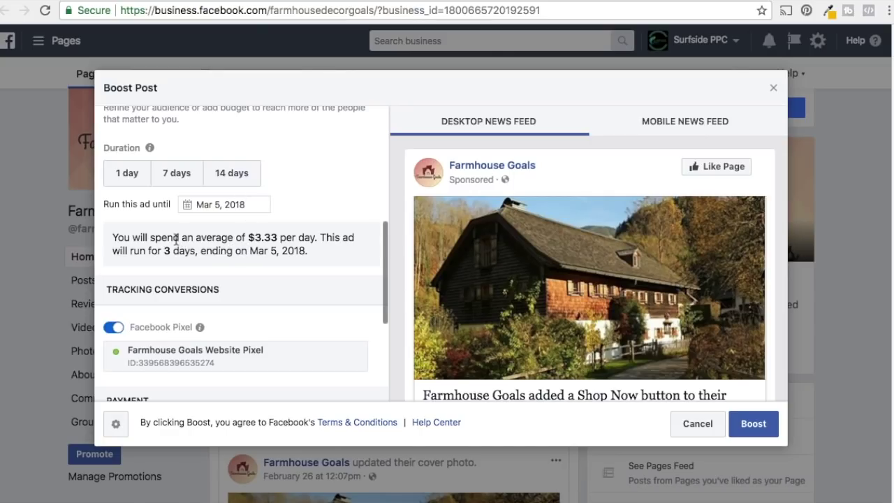
scroll(279, 251, "down", 3)
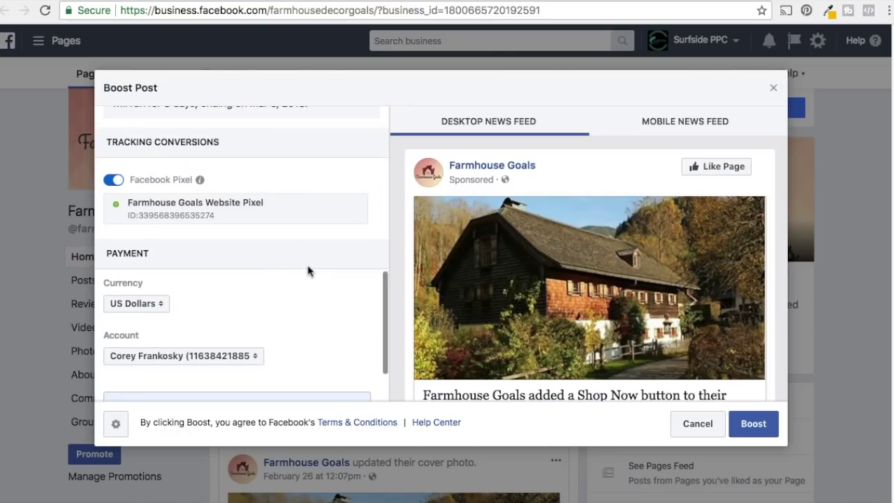
scroll(288, 244, "down", 1)
scroll(305, 256, "down", 1)
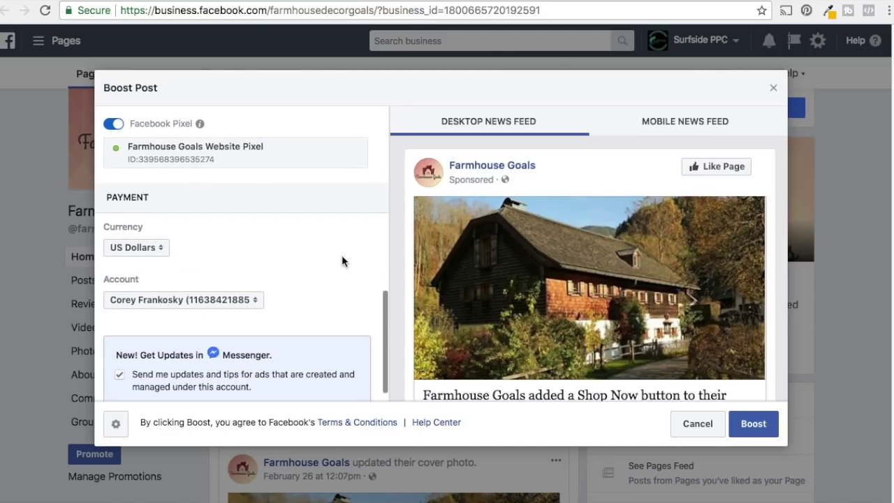
scroll(365, 260, "down", 1)
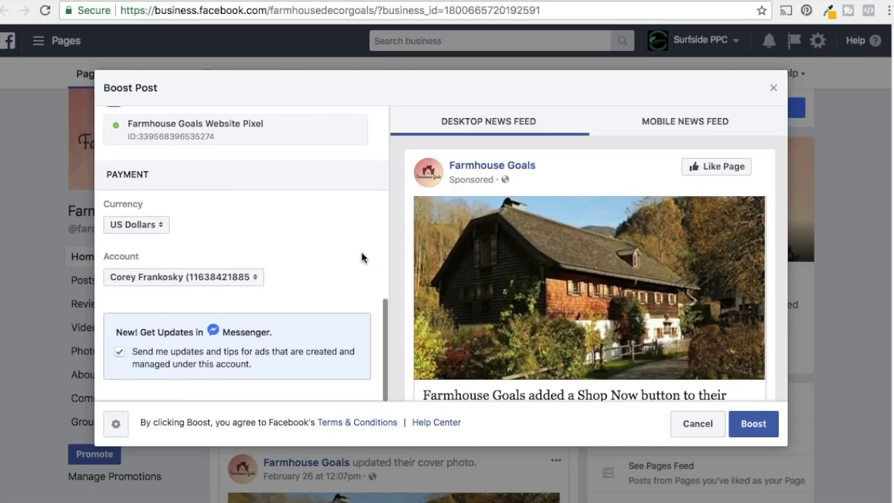
Step: Switch the boost's ad account to Farmhouse Goals to check its saved audiences, and cancel the promotion
left_click(155, 279)
left_click(173, 258)
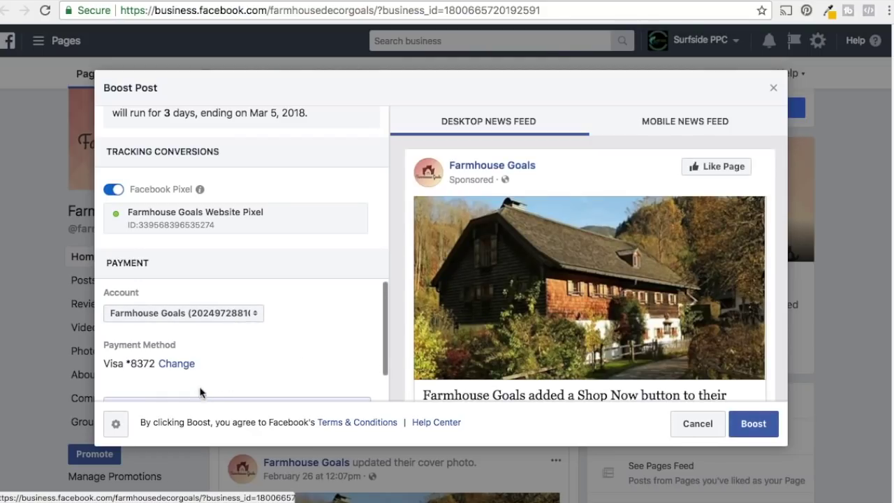
scroll(280, 329, "down", 3)
scroll(314, 308, "up", 10)
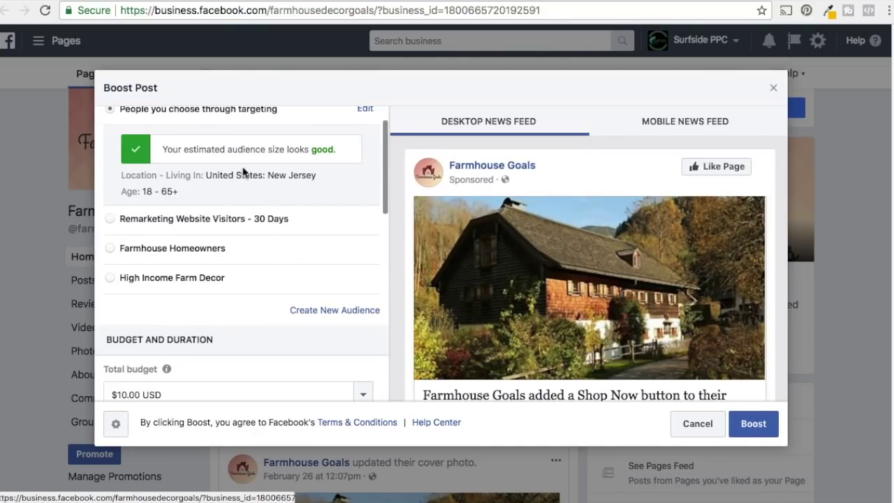
left_click(699, 426)
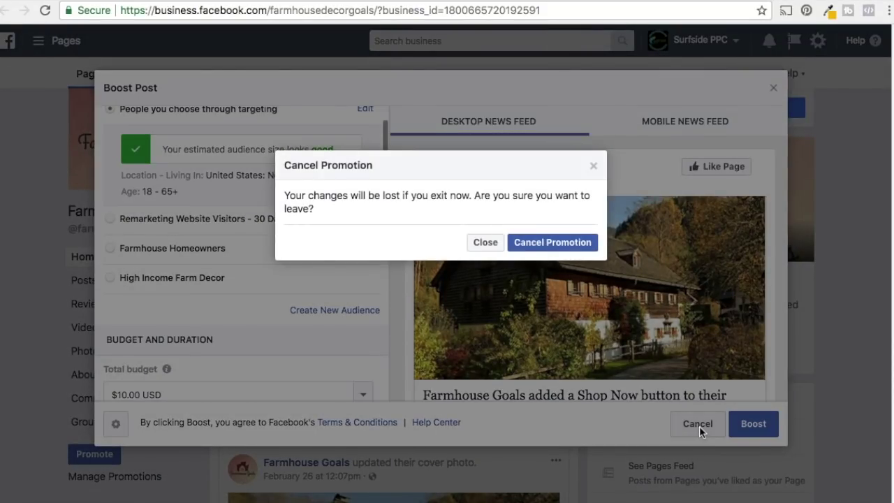
left_click(545, 244)
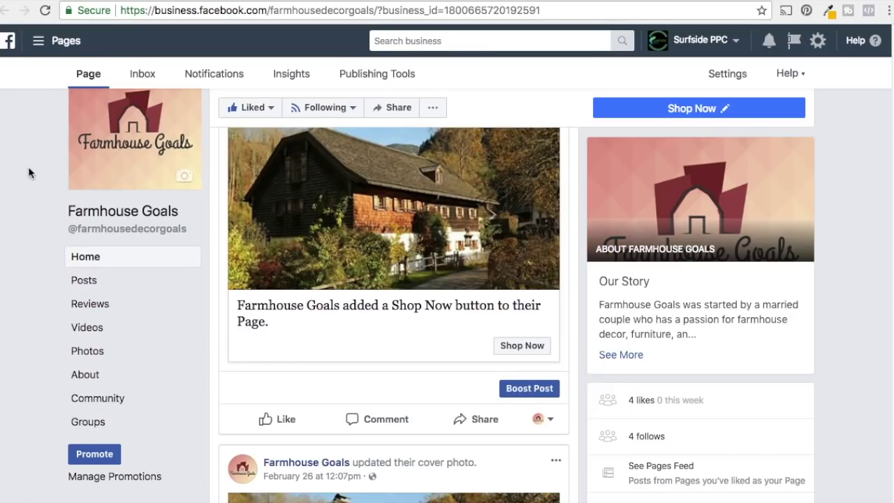
scroll(28, 166, "up", 5)
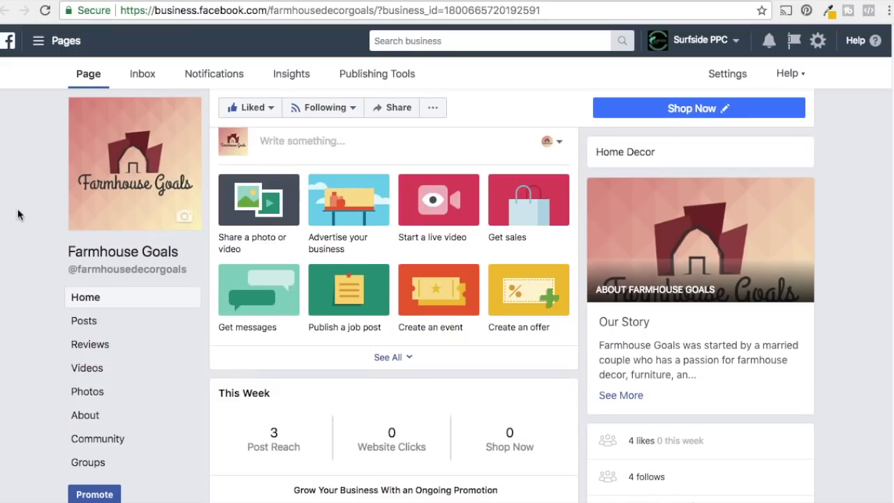
scroll(18, 215, "up", 4)
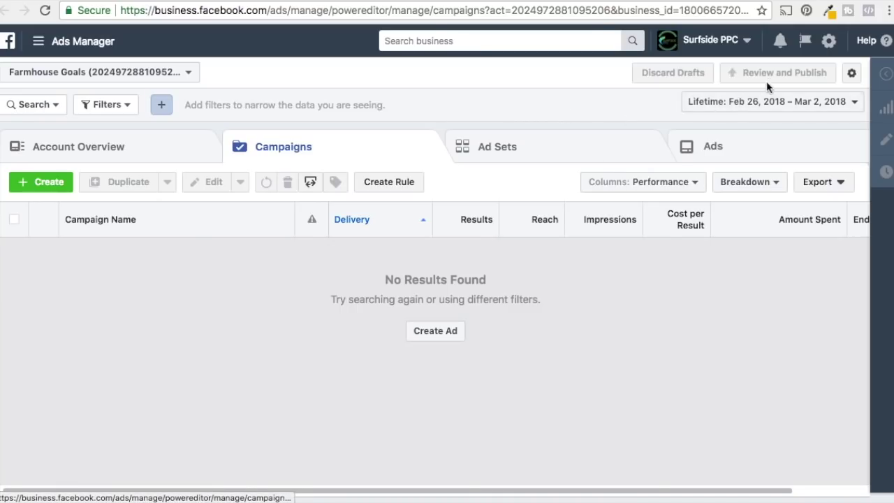
Step: Open Creative Hub and view the mockup formats available for Facebook and Instagram
left_click(50, 47)
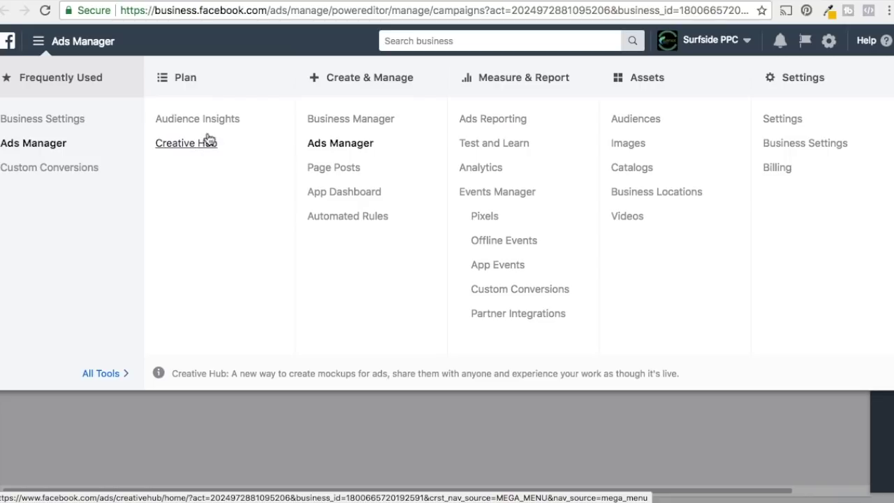
left_click(183, 145)
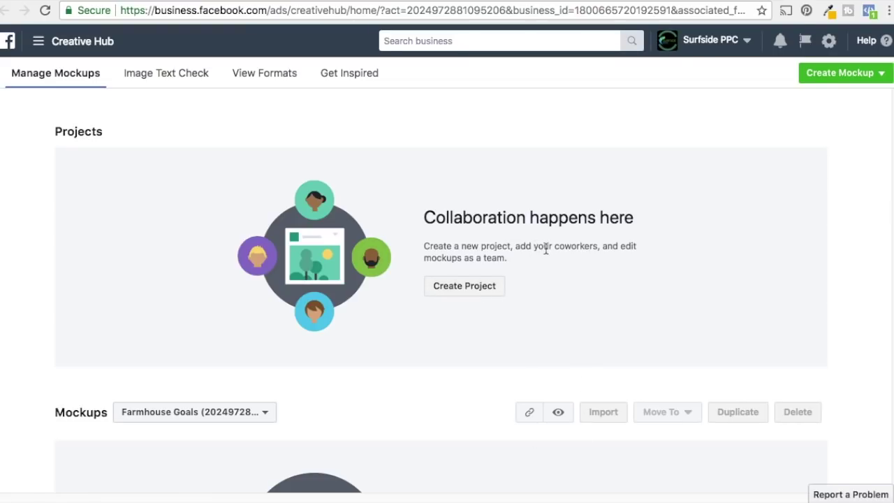
scroll(567, 264, "down", 3)
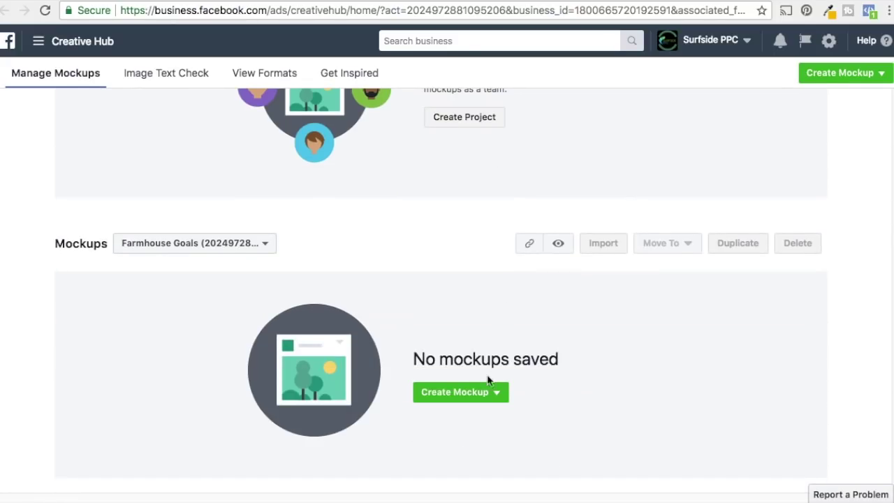
left_click(482, 392)
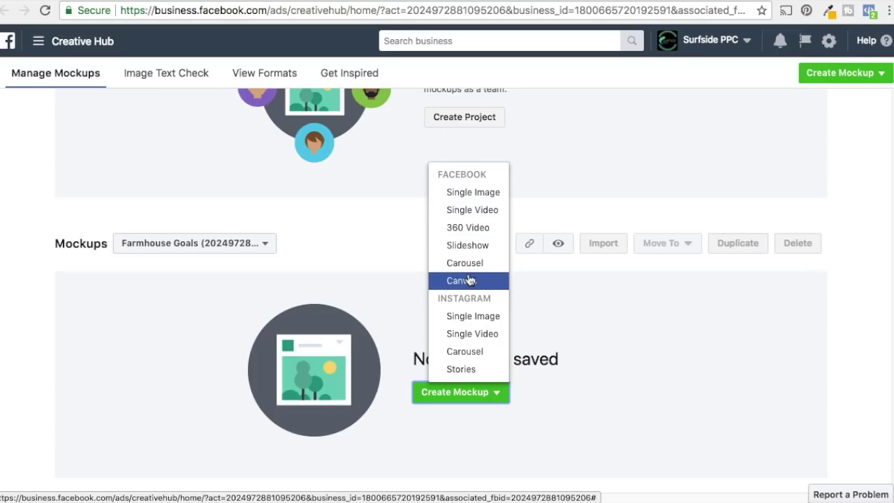
left_click(841, 317)
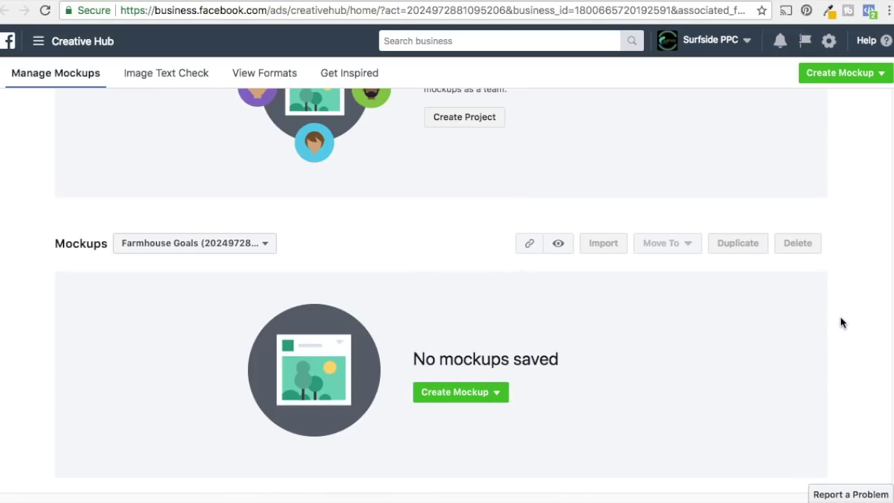
scroll(840, 314, "up", 3)
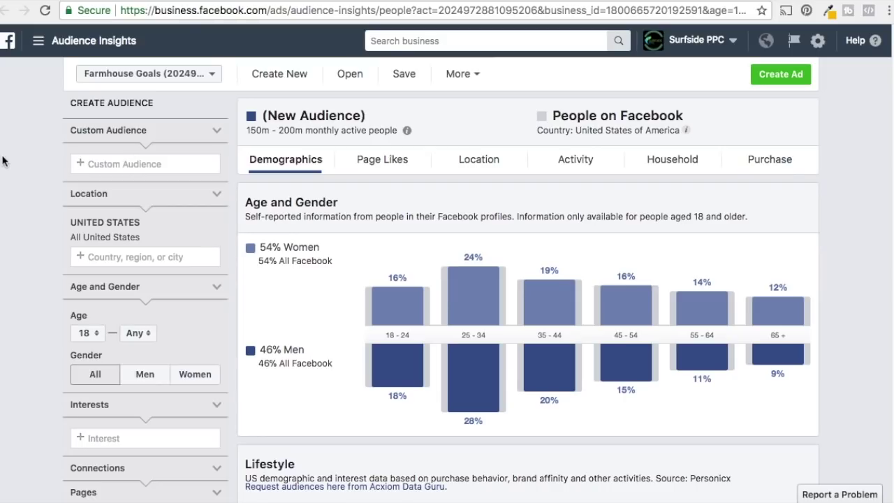
Step: Examine the audience filters and the age, lifestyle, relationship, education and job title data for the United States audience
scroll(7, 174, "down", 6)
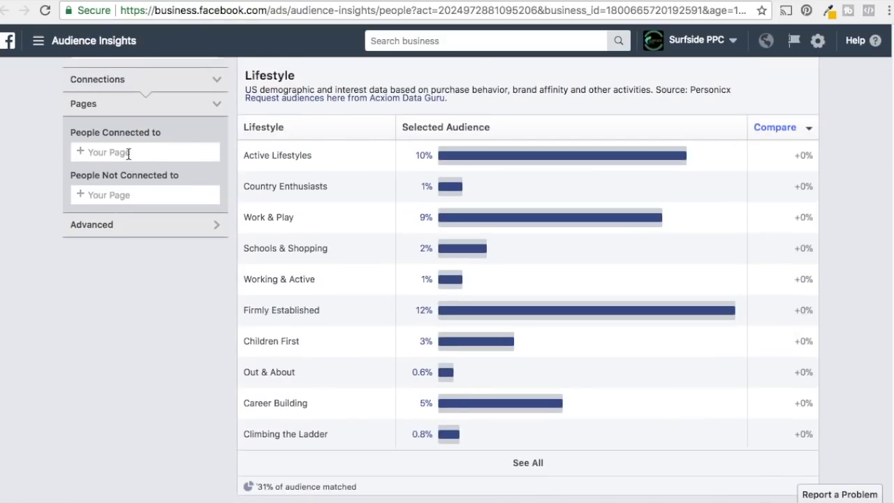
scroll(132, 161, "up", 3)
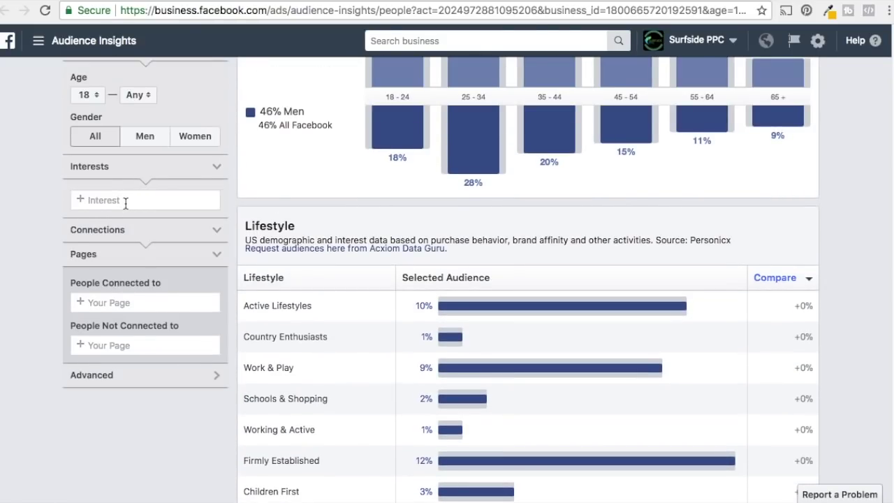
scroll(14, 188, "up", 4)
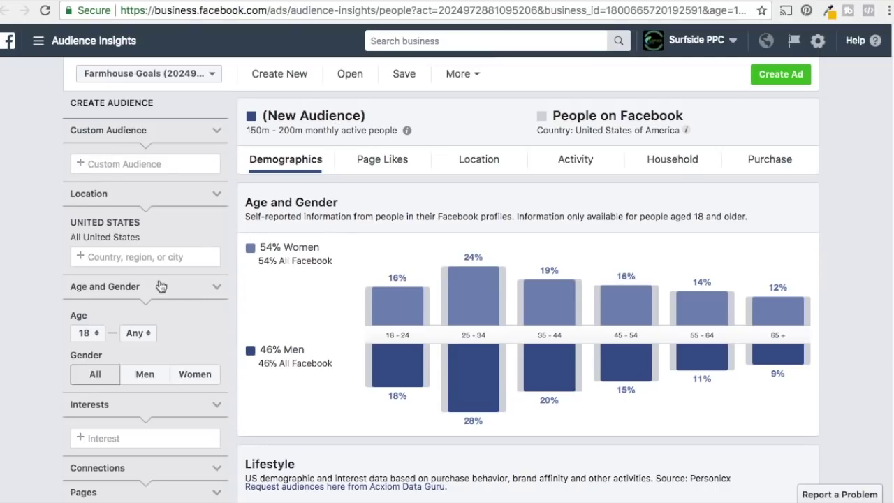
scroll(298, 212, "down", 1)
scroll(326, 259, "down", 10)
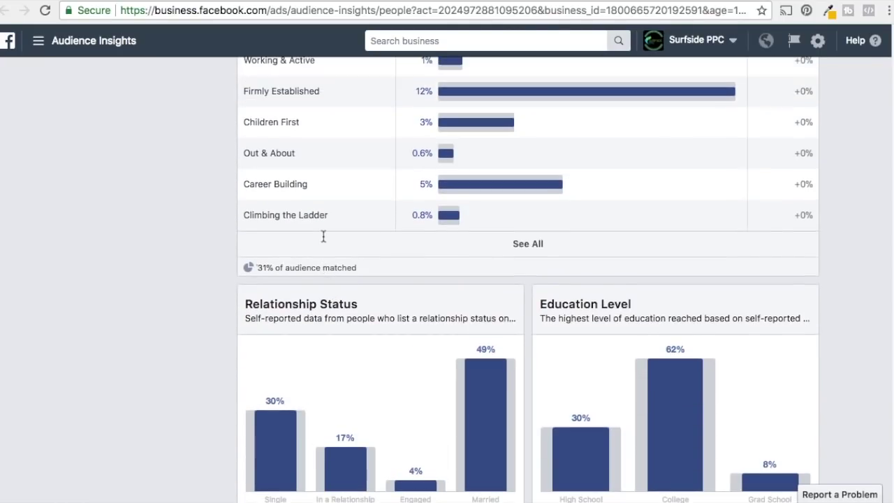
scroll(325, 311, "down", 4)
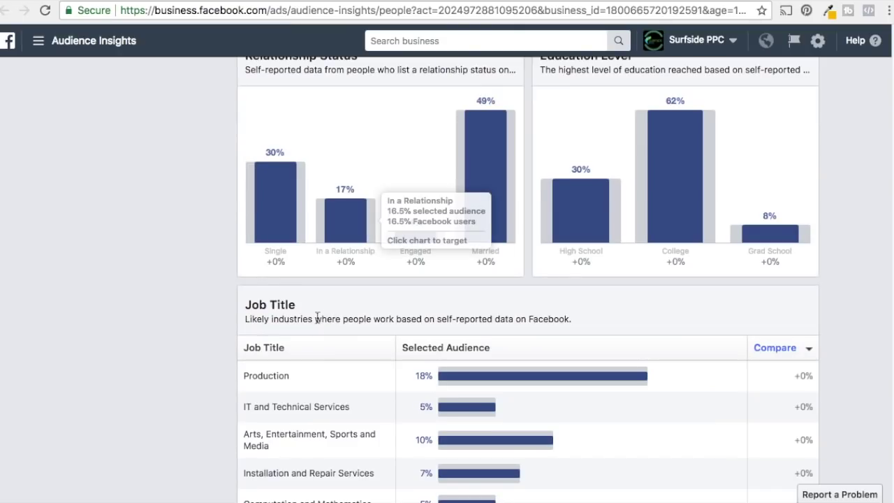
scroll(294, 367, "up", 15)
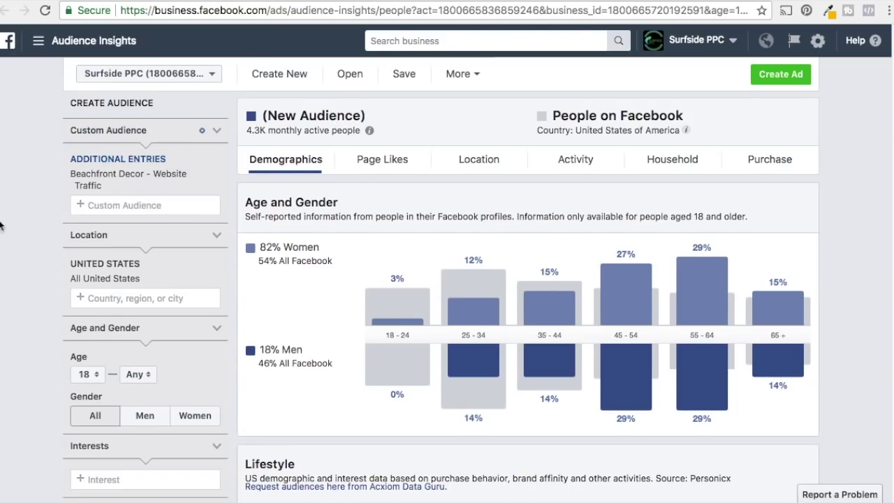
Step: Examine the age, gender, lifestyle, relationship and education data for the Beachfront Decor - Website Traffic audience
scroll(10, 225, "down", 2)
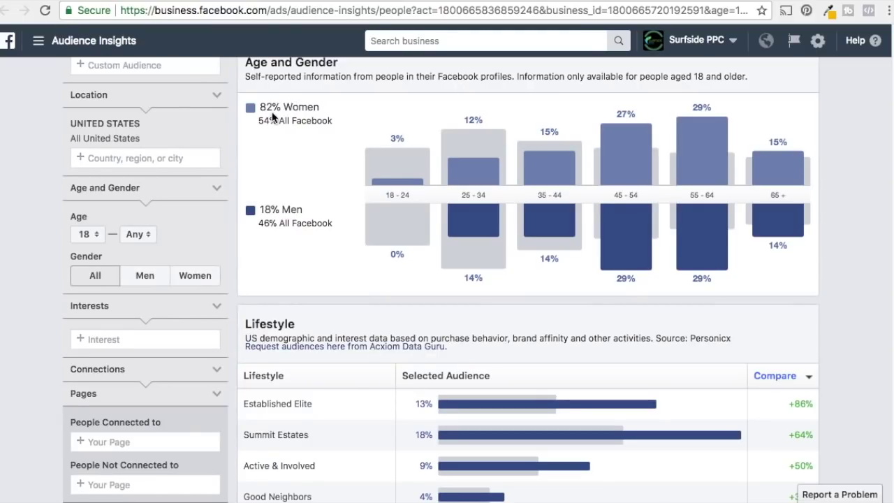
scroll(318, 188, "down", 2)
scroll(319, 205, "down", 1)
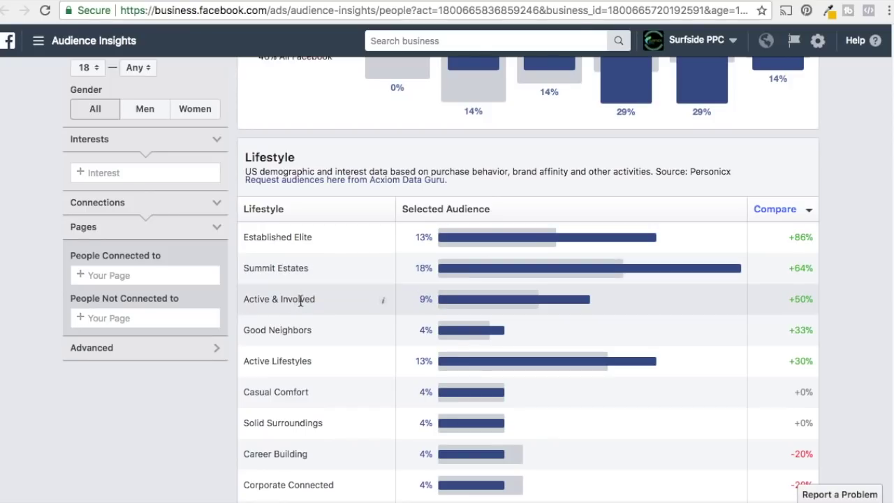
scroll(863, 311, "down", 6)
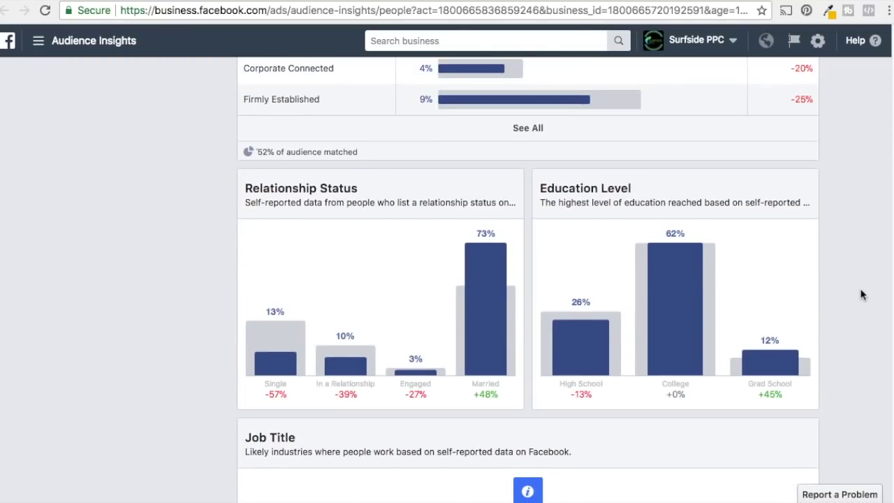
mouse_move(479, 329)
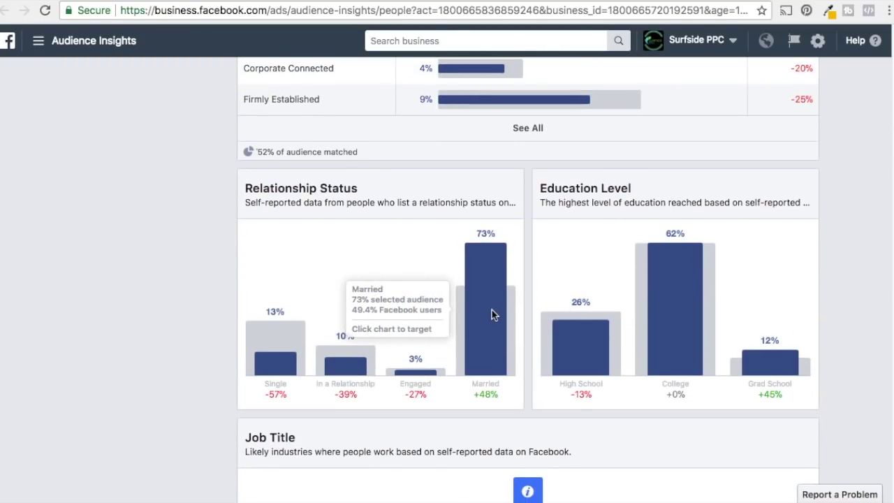
mouse_move(683, 249)
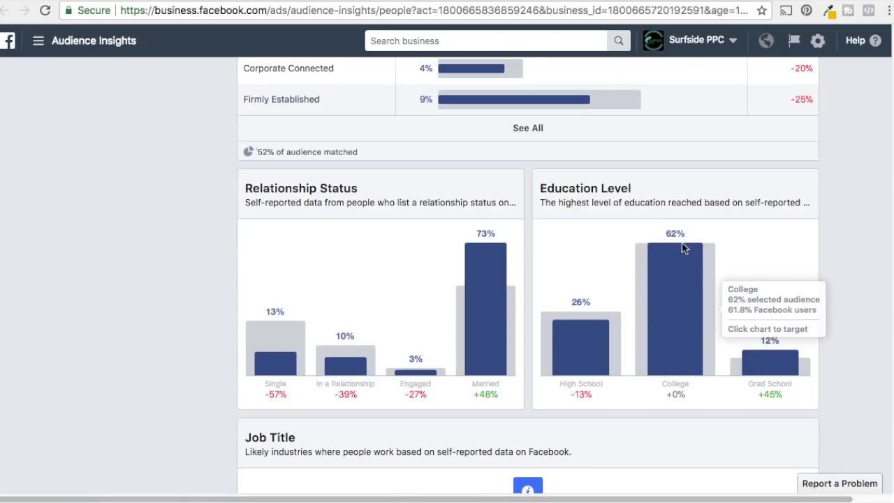
scroll(852, 271, "down", 1)
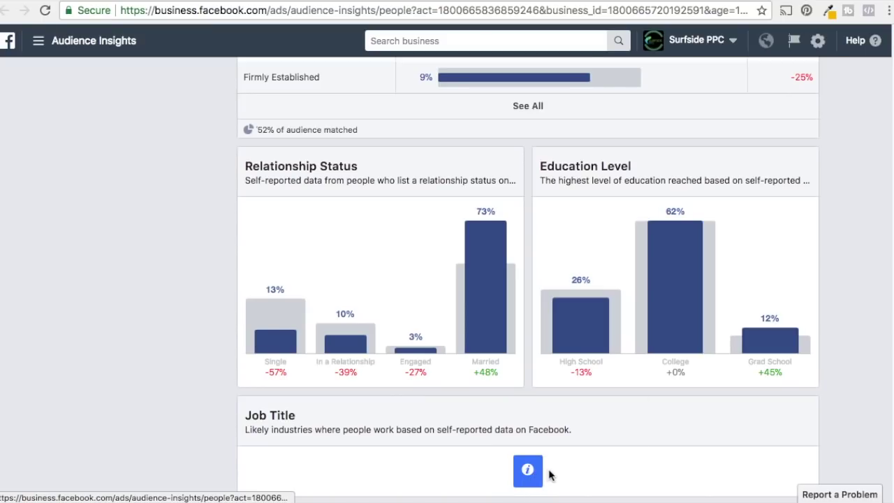
Step: Review the website traffic audience's household income, home ownership, household size and home market value
scroll(192, 401, "up", 10)
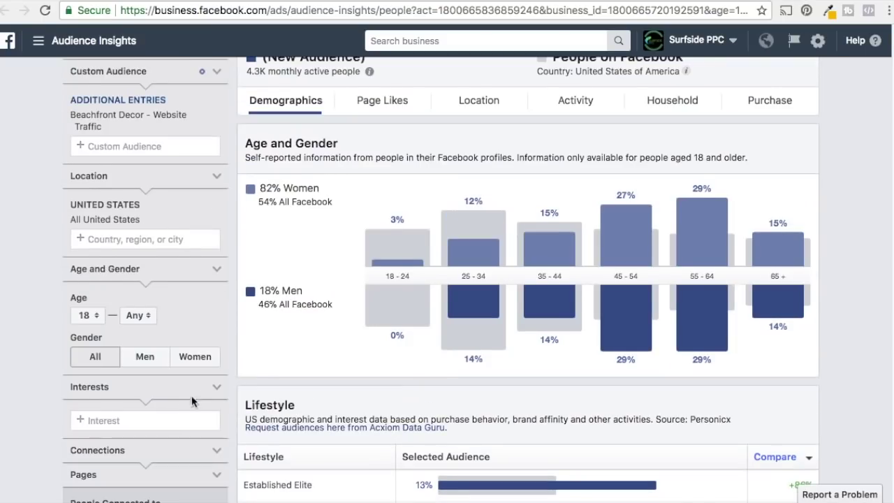
scroll(192, 401, "up", 3)
left_click(675, 161)
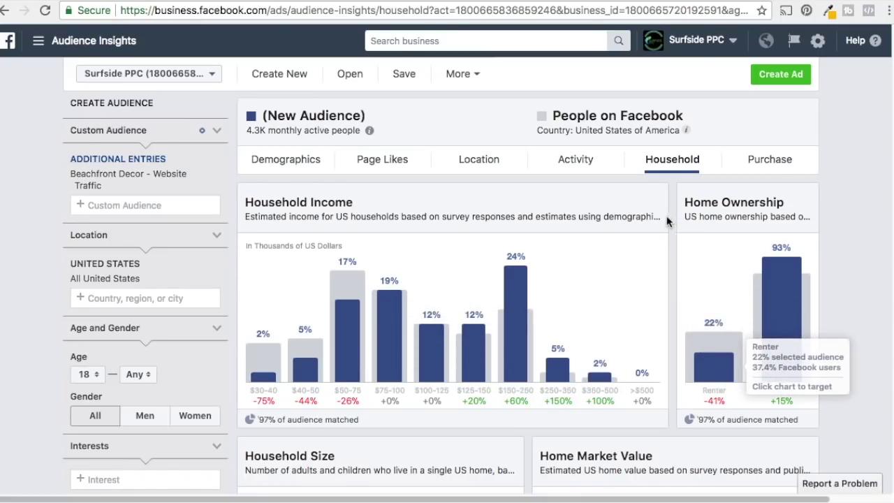
scroll(872, 278, "down", 5)
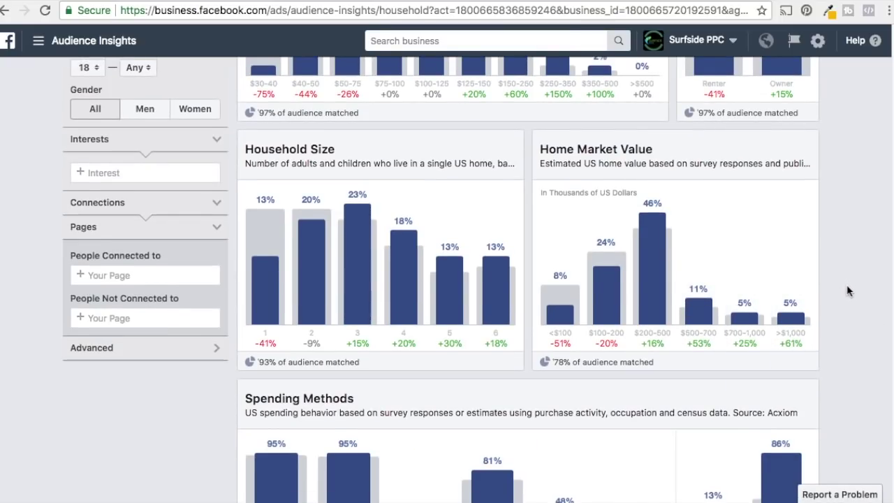
Step: View the website traffic audience's frequency of activities and device usage
scroll(847, 284, "up", 5)
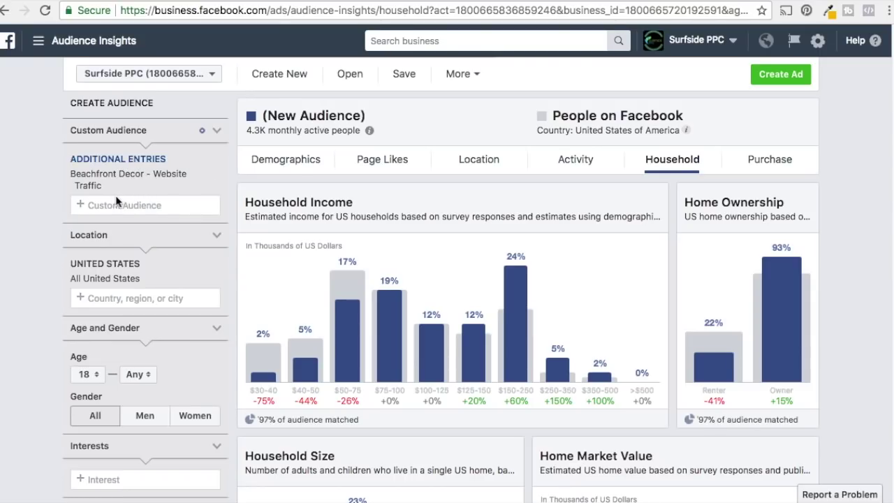
left_click(569, 161)
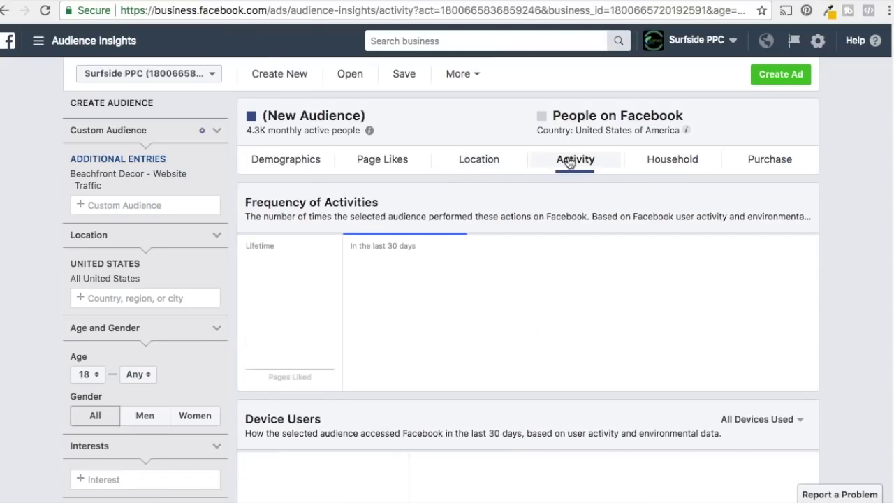
scroll(475, 227, "down", 3)
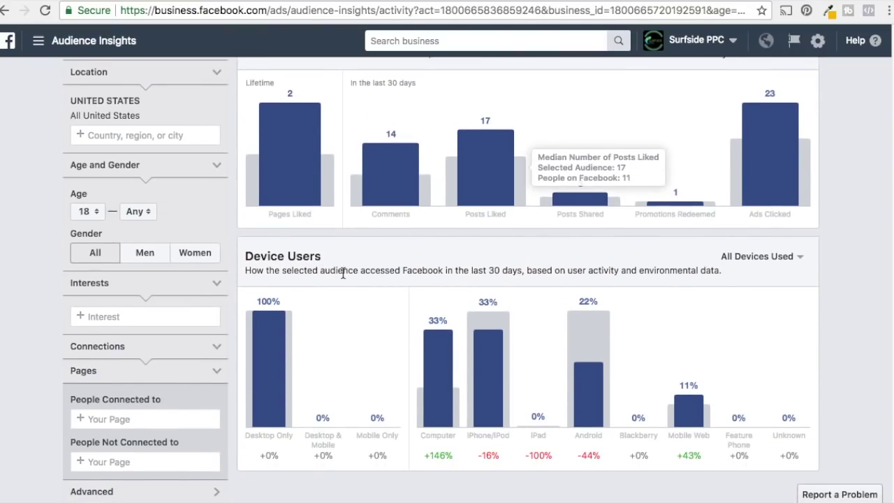
Step: Examine the website traffic audience's purchase behavior by product category, comparing household products with Facebook users overall
scroll(495, 311, "up", 3)
left_click(754, 162)
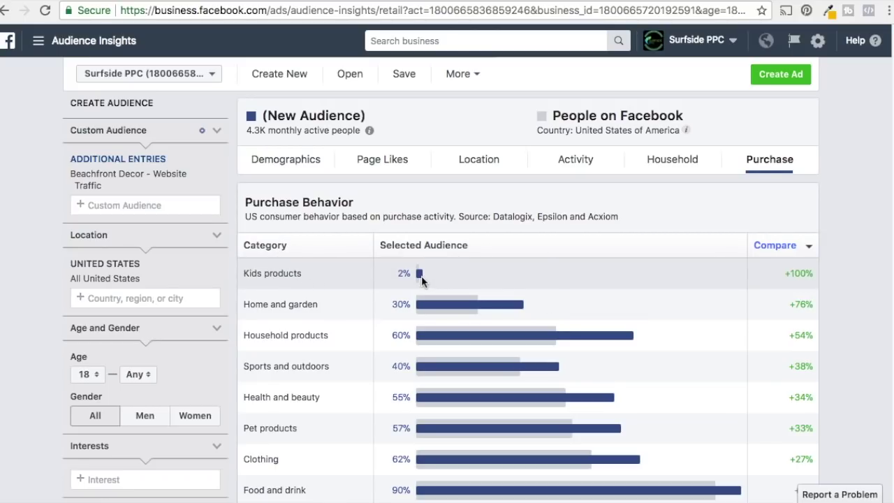
mouse_move(420, 275)
scroll(283, 273, "down", 3)
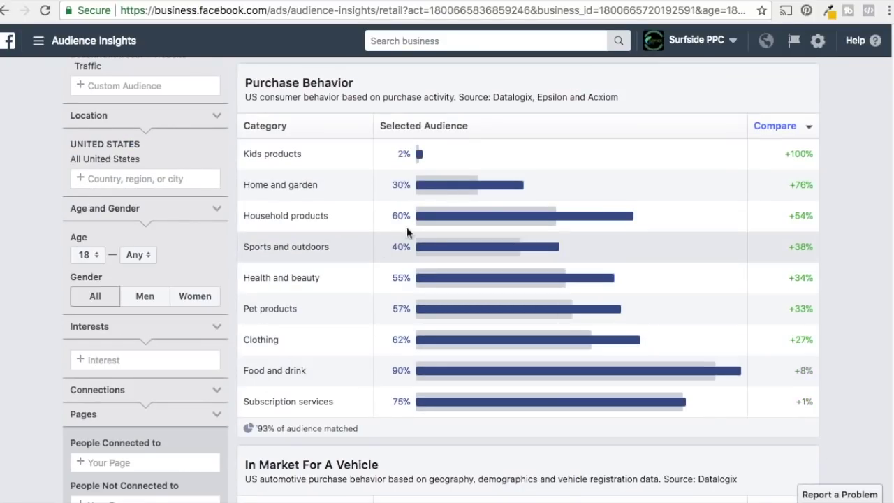
mouse_move(464, 218)
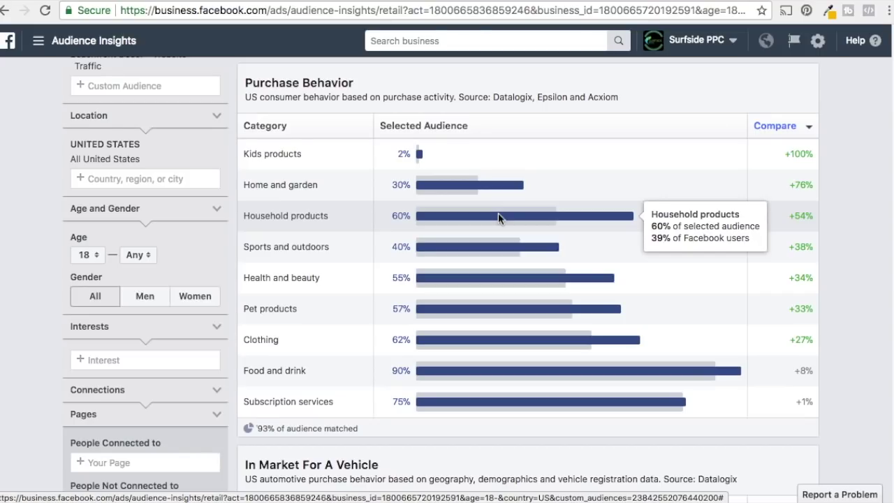
scroll(7, 192, "up", 2)
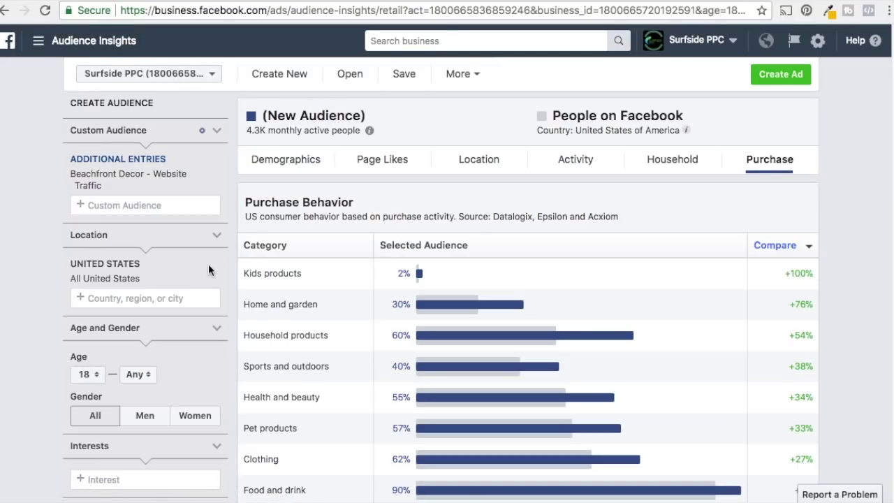
Step: Add the Facebook Engagement - 365 Days custom audience alongside the website traffic audience
left_click(119, 205)
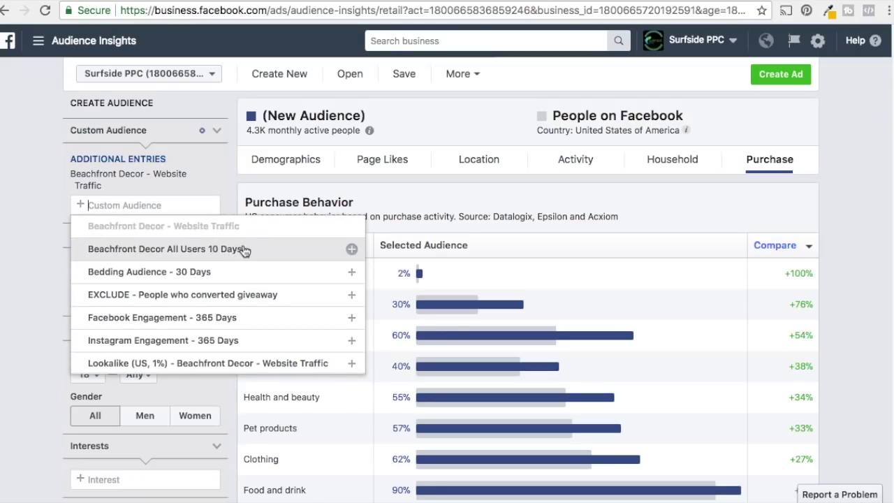
left_click(221, 317)
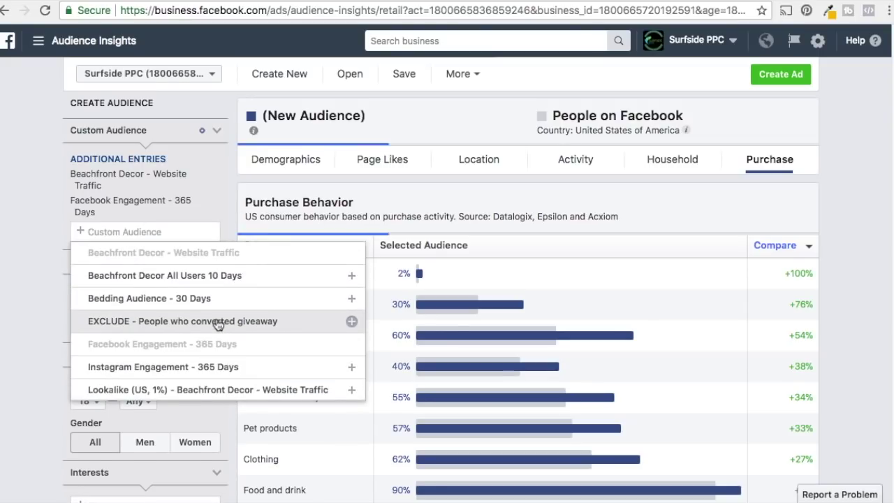
left_click(21, 184)
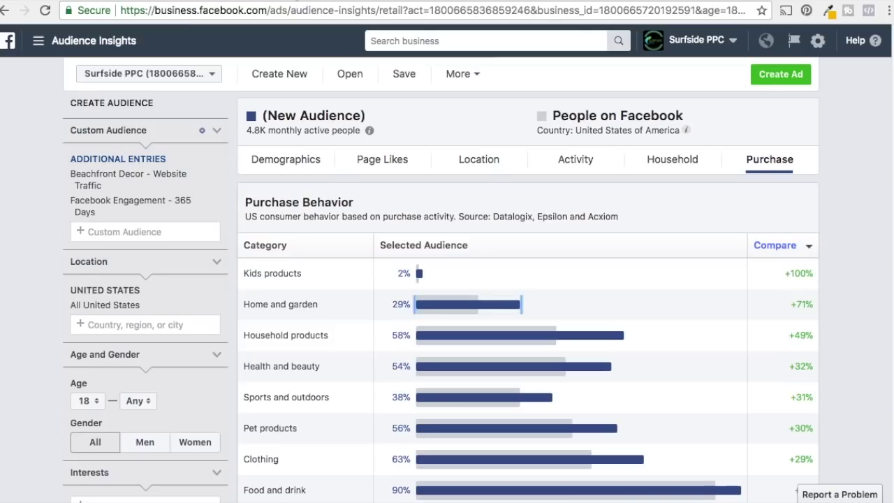
Step: Open Page Posts for Farmhouse Goals and look through its scheduled, published and ads posts
left_click(570, 176)
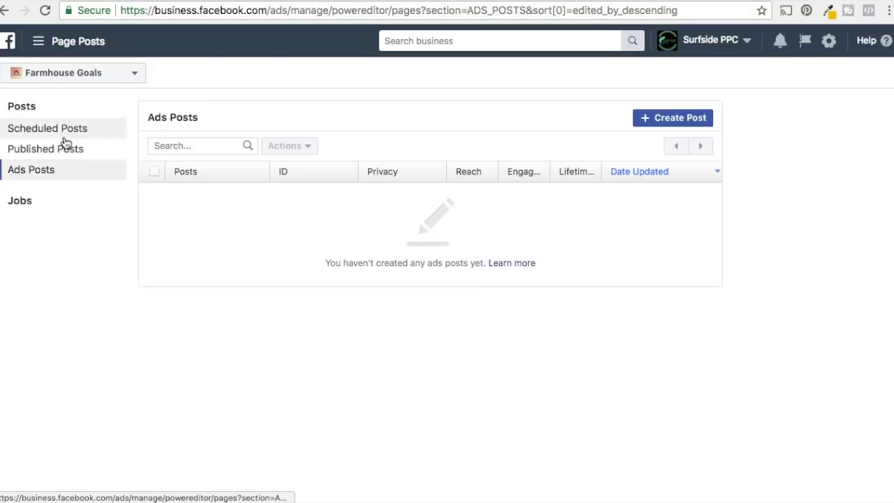
left_click(65, 132)
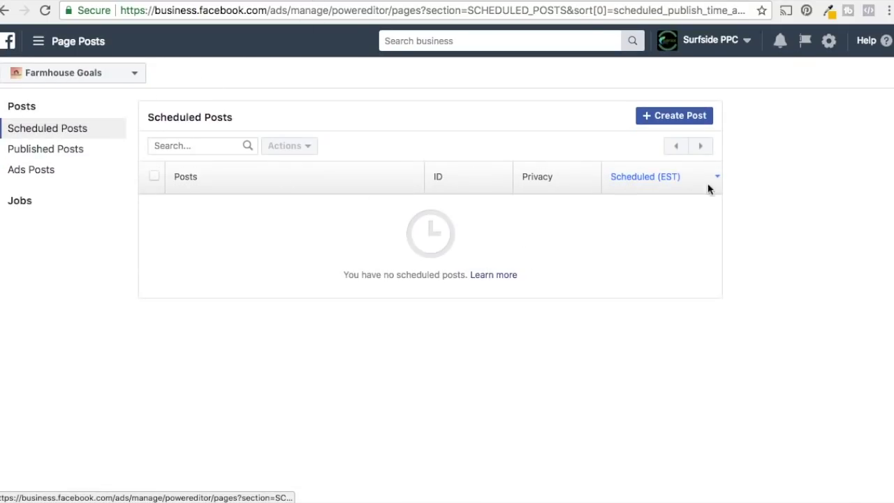
left_click(25, 151)
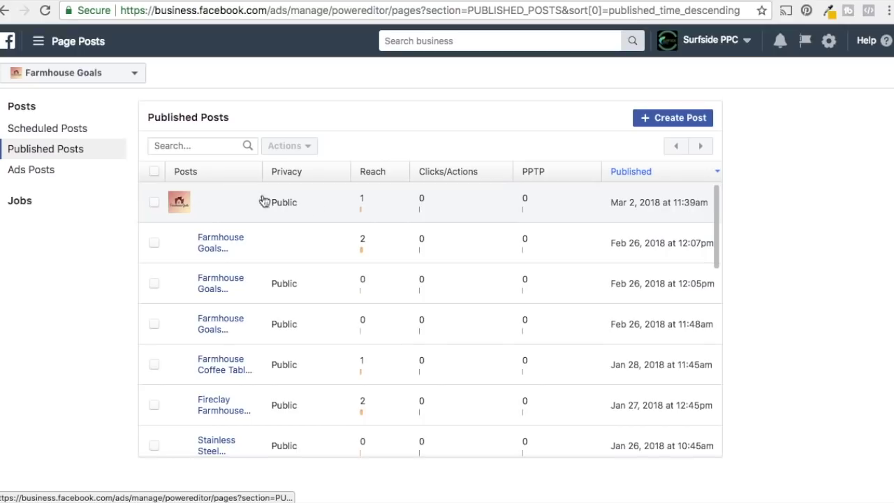
scroll(471, 273, "down", 10)
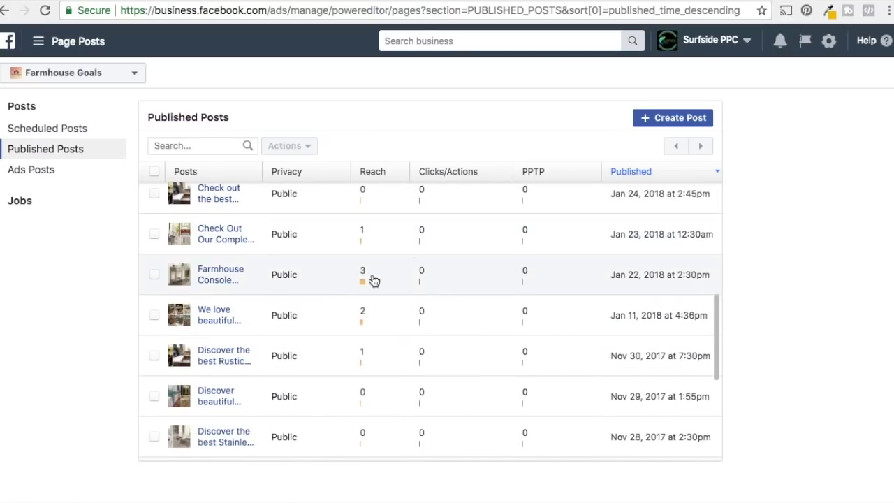
scroll(507, 267, "up", 5)
scroll(517, 267, "up", 1)
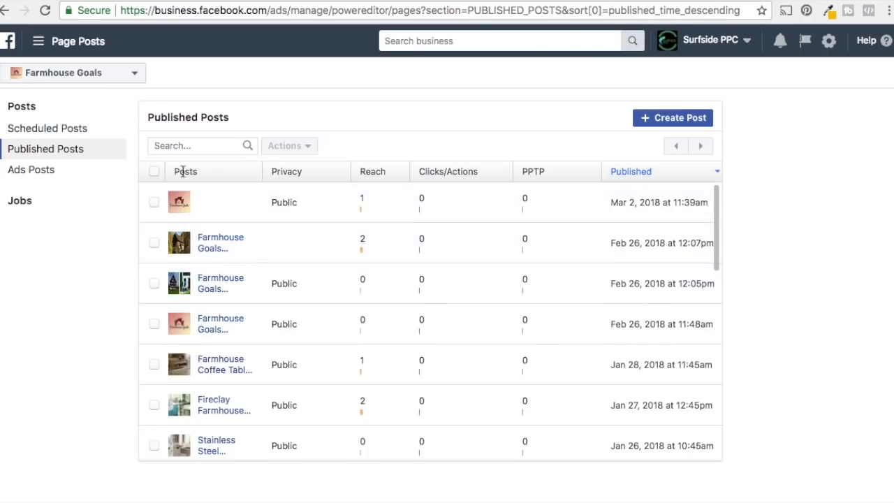
left_click(32, 172)
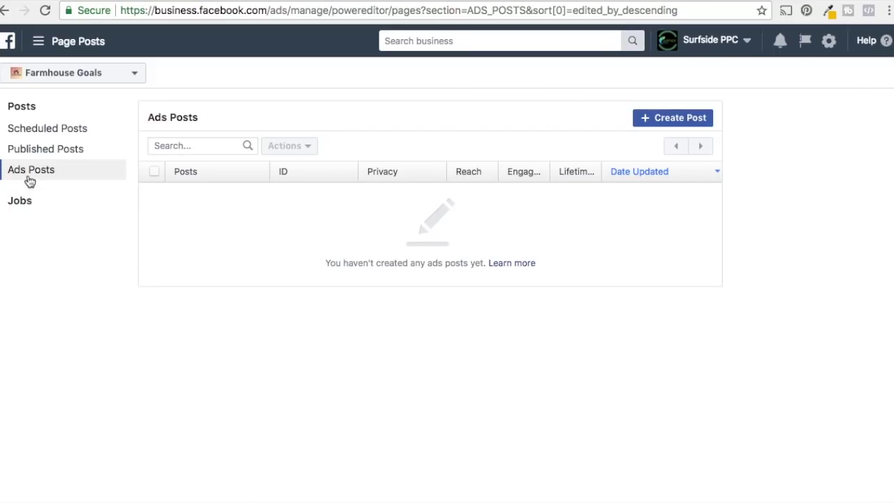
left_click(75, 134)
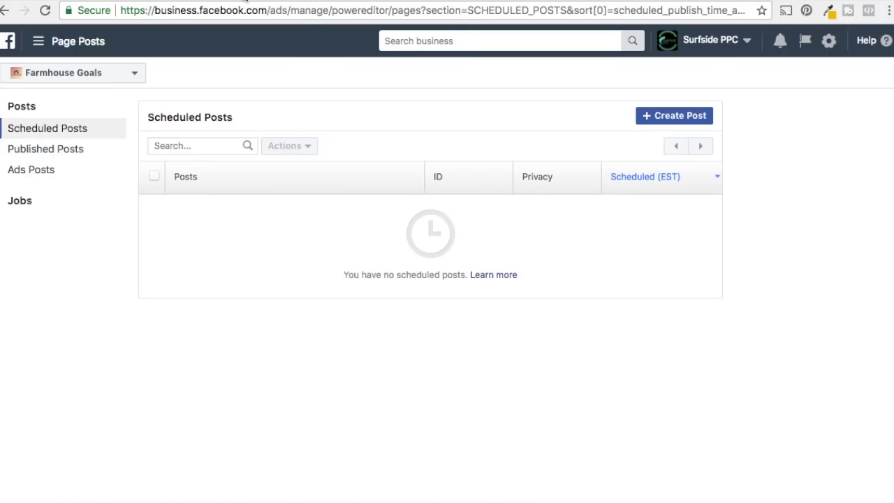
Step: Return to the Ads Manager tools list and open Automated Rules for the Farmhouse Goals account
left_click(243, 0)
left_click(316, 0)
left_click(346, 1)
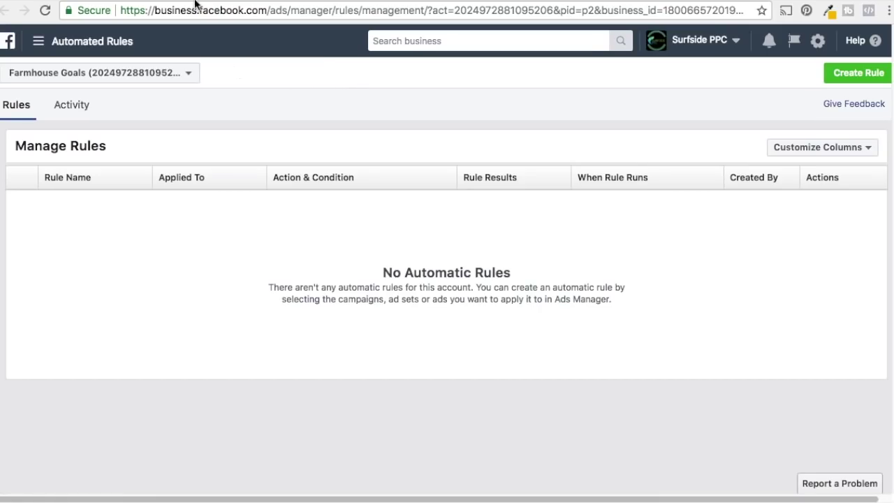
left_click(264, 1)
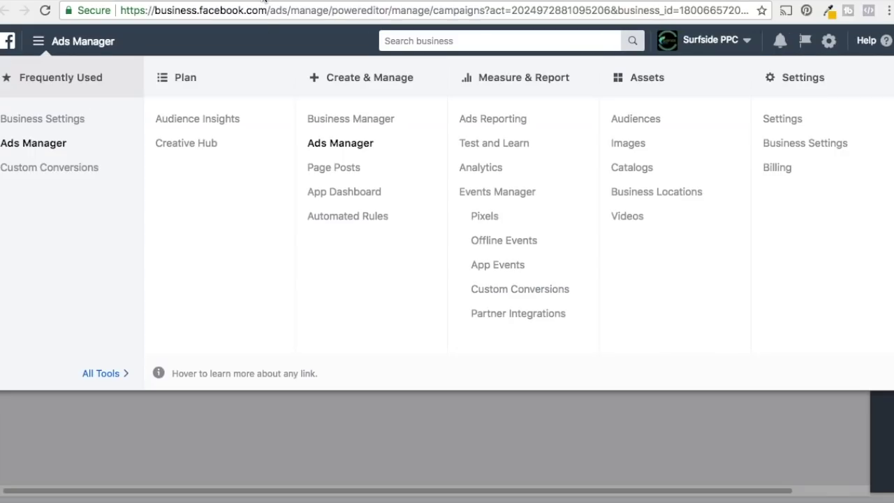
left_click(347, 216)
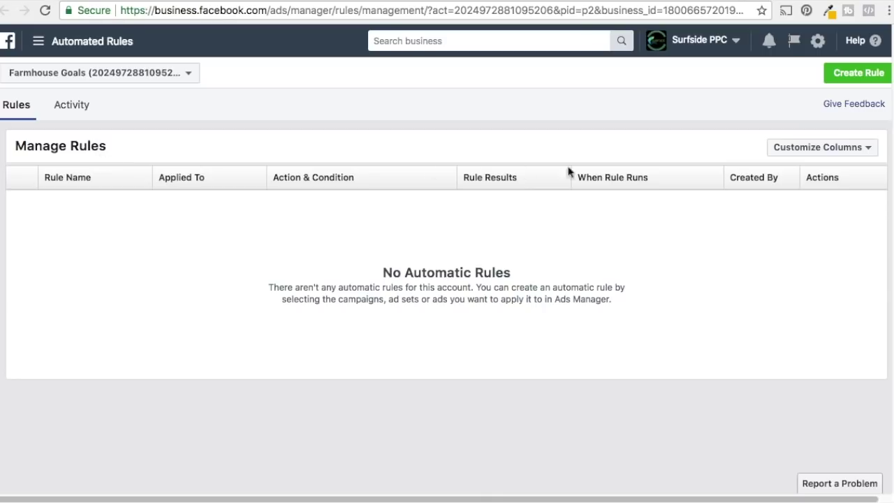
Step: Start a new automated rule that applies to all active campaigns and turns off campaigns
left_click(839, 75)
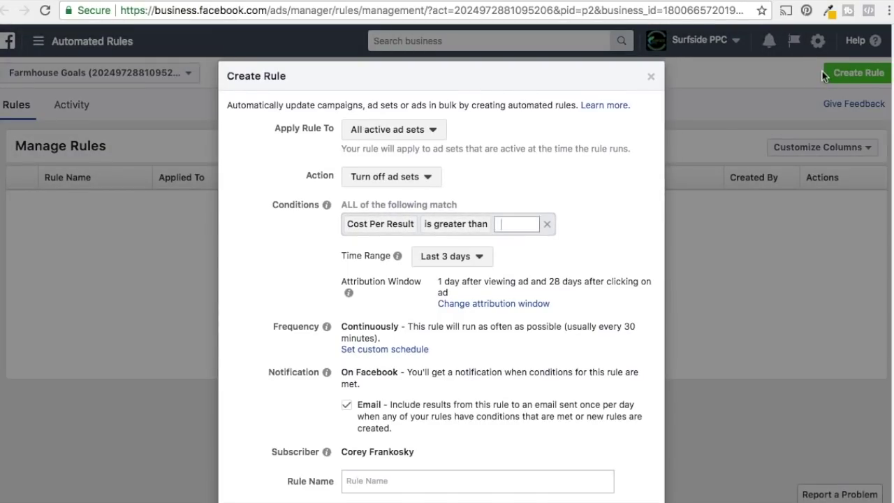
left_click(379, 133)
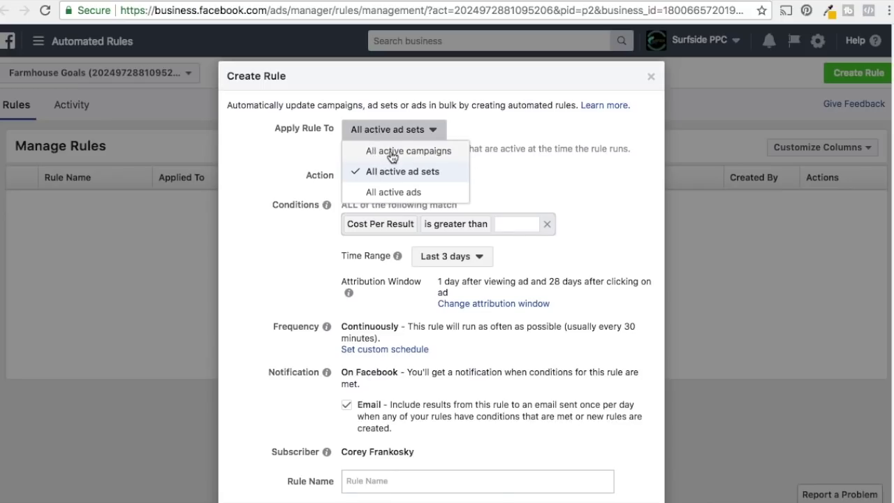
left_click(381, 151)
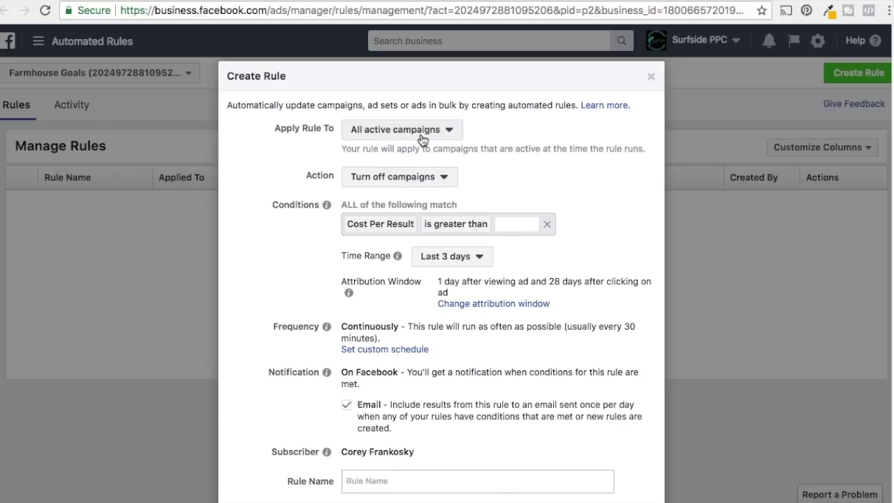
left_click(422, 183)
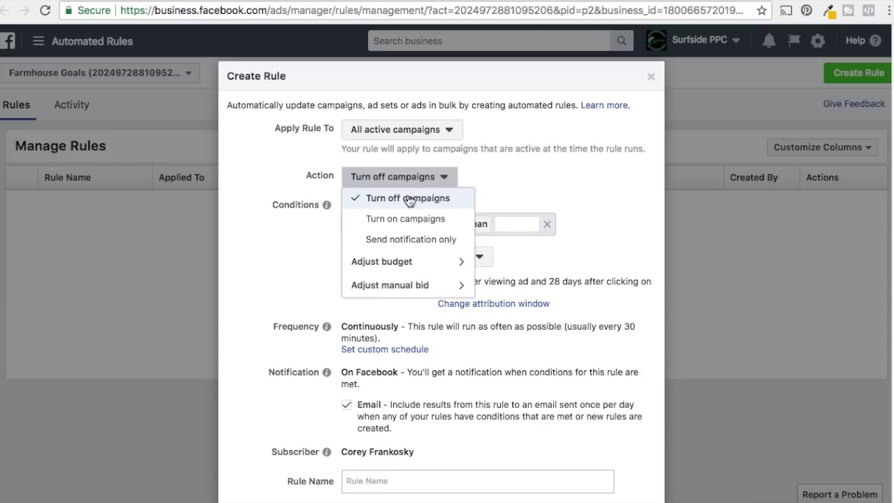
left_click(408, 199)
Step: Set the rule's condition to cost per result greater than $15.00 over the last 14 days
left_click(497, 227)
type("15.")
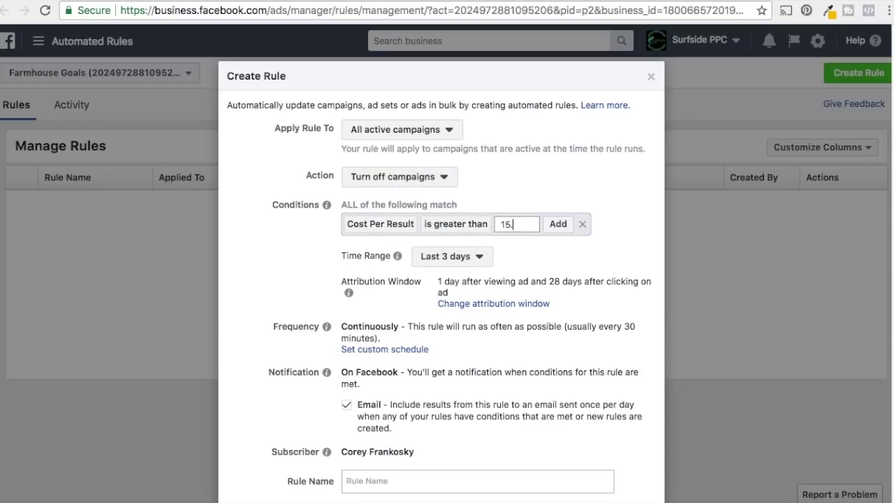
type("00")
left_click(456, 261)
left_click(470, 381)
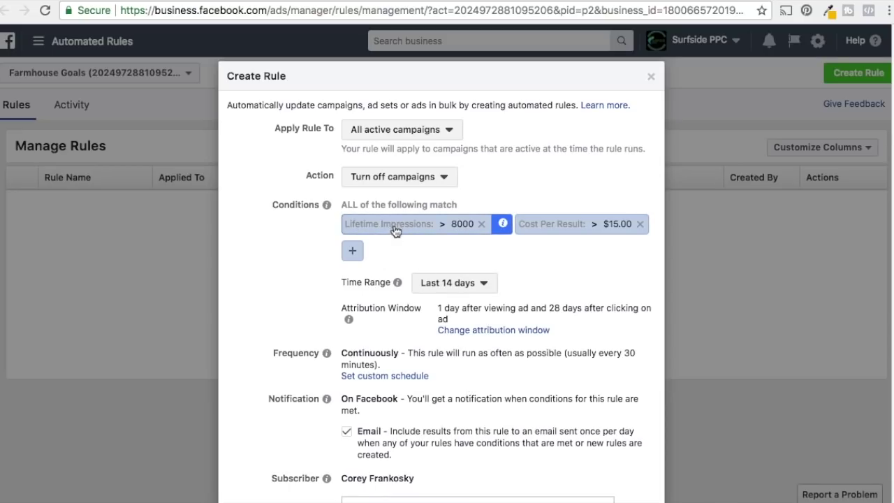
Step: Set the rule's lifetime impressions condition to greater than 2000
left_click(453, 228)
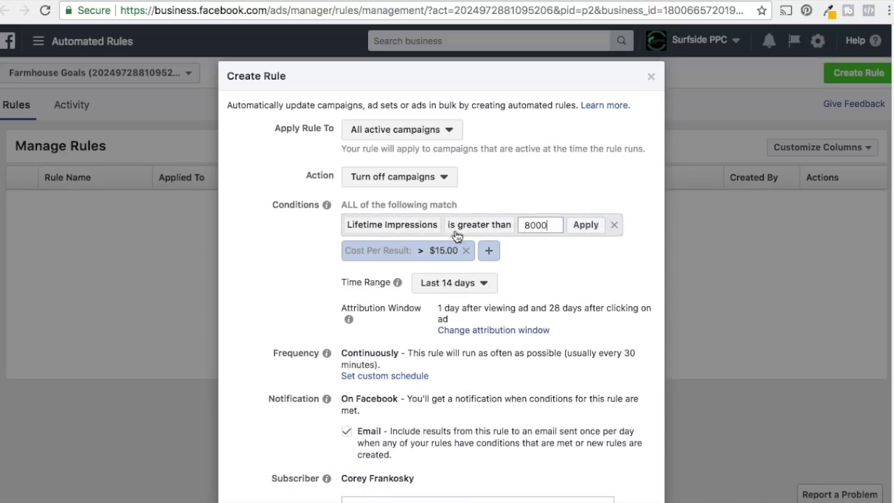
left_click_drag(557, 227, 484, 229)
type("2000")
left_click(584, 225)
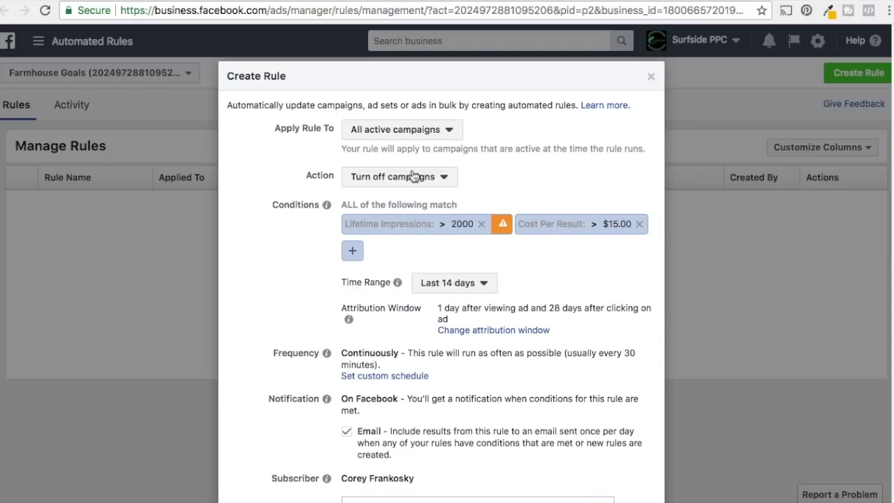
Step: Review the new rule's time range, frequency, notification and rule name settings
scroll(504, 411, "down", 1)
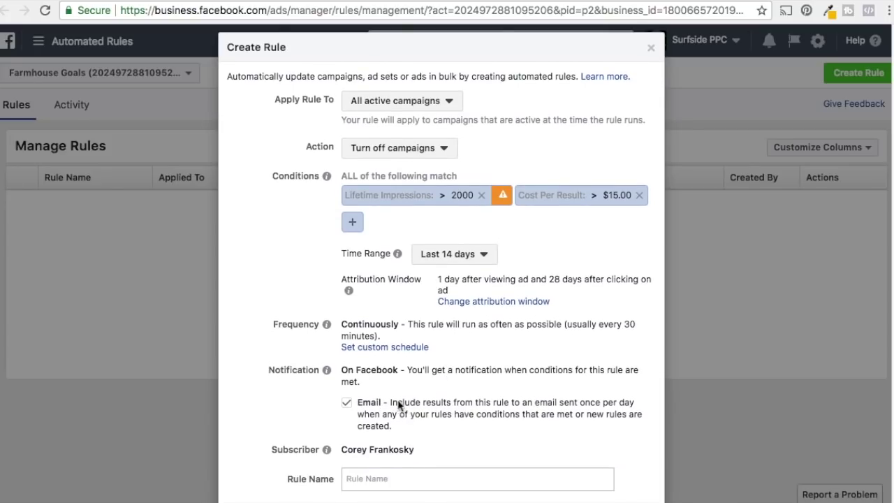
scroll(387, 459, "down", 1)
left_click(383, 446)
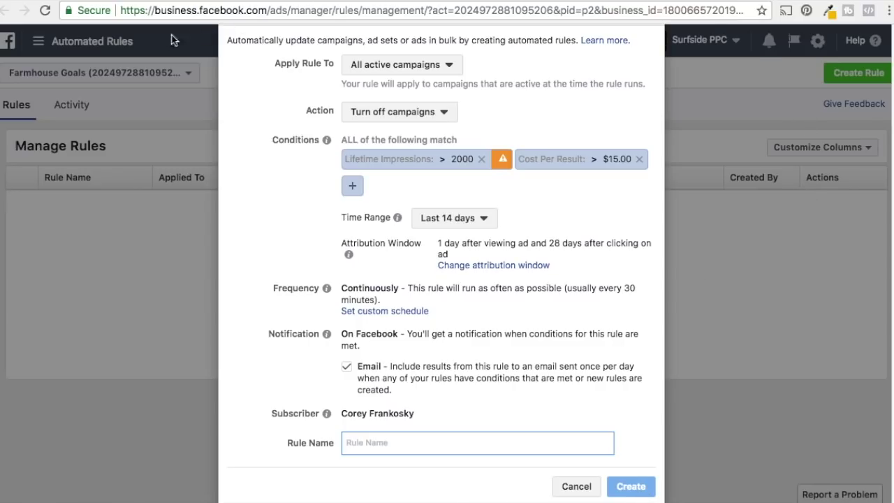
scroll(566, 169, "up", 2)
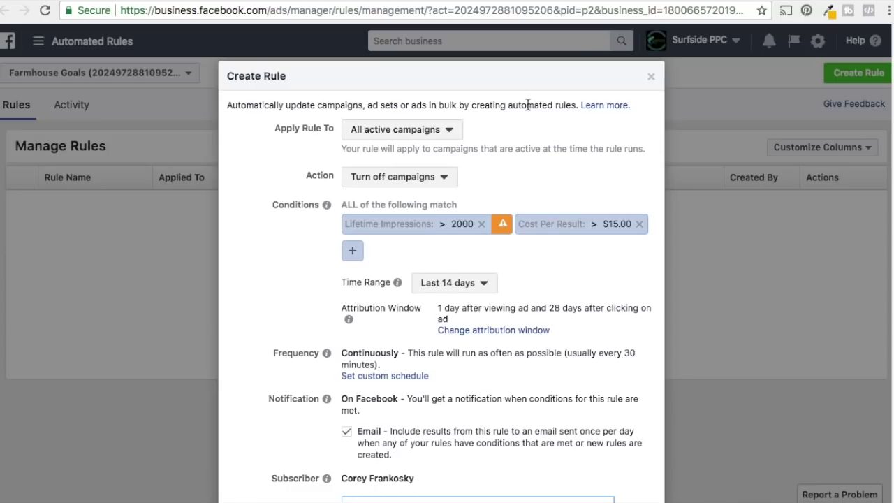
scroll(546, 133, "down", 1)
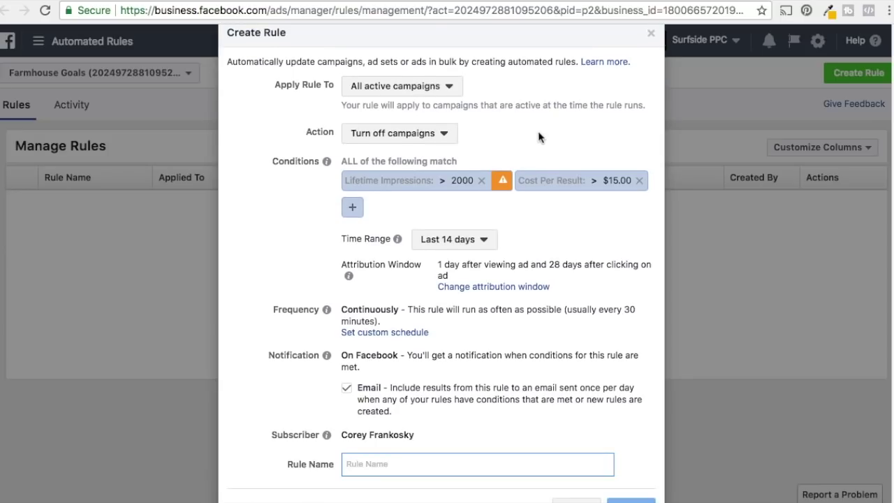
Step: Look at the budget adjustment actions available for the rule and cancel the rule without creating it
left_click(404, 140)
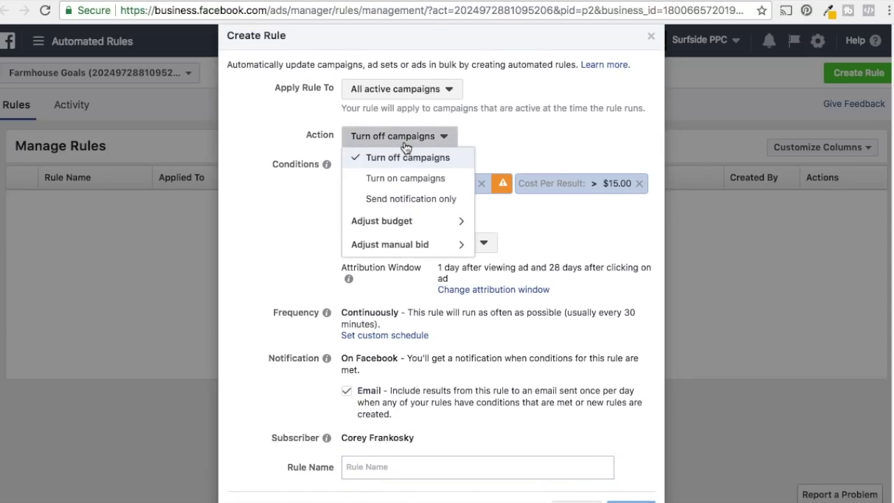
left_click(459, 225)
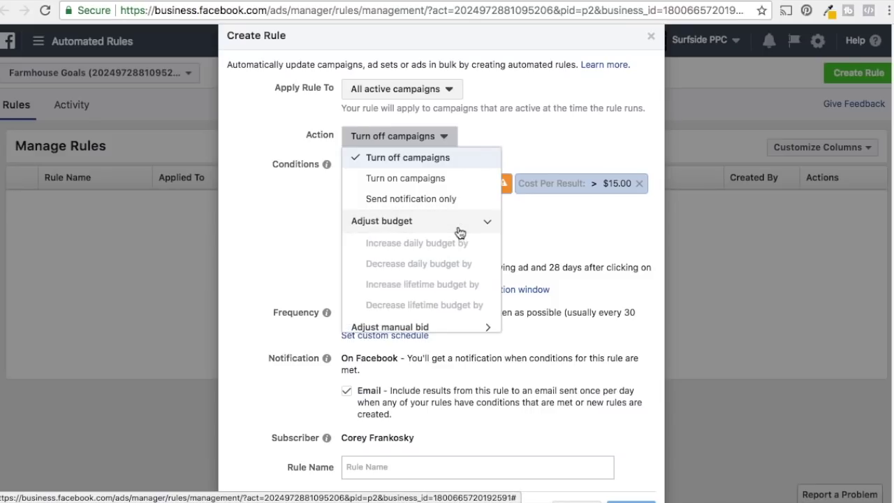
left_click(564, 165)
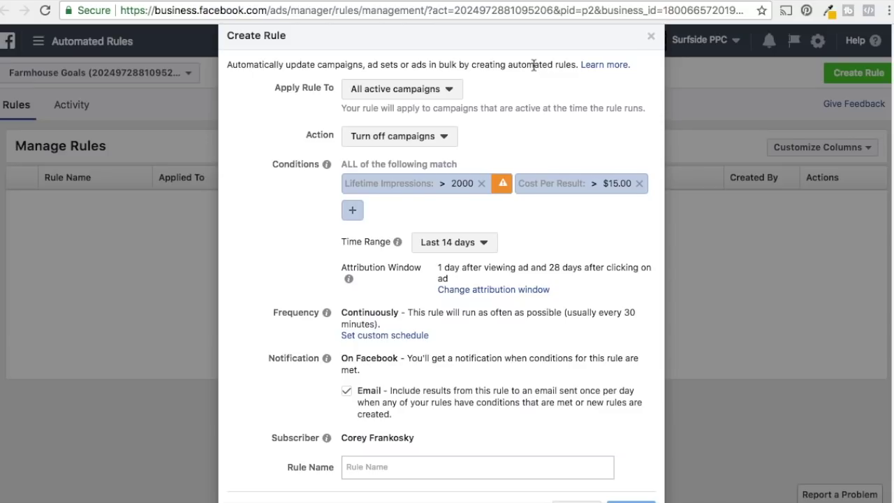
scroll(524, 203, "down", 2)
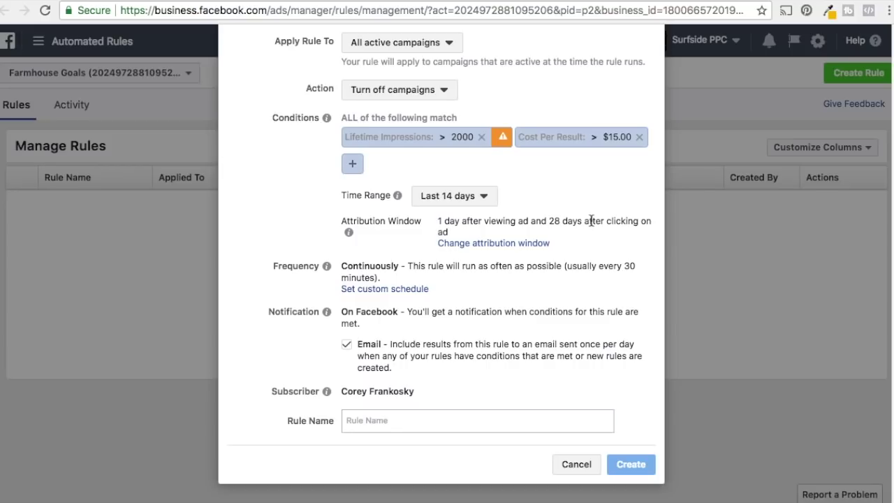
scroll(495, 328, "down", 1)
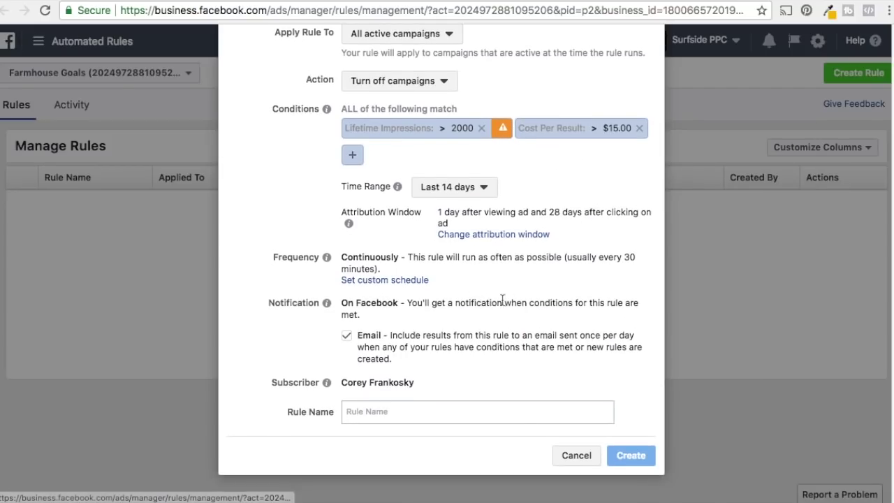
left_click(574, 458)
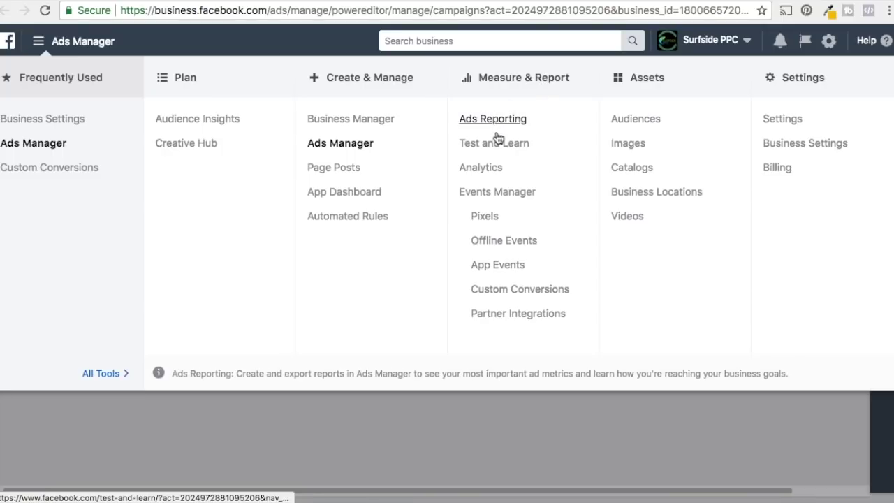
Step: Open Ads Reporting for Farmhouse Goals and create a new campaign report covering Feb 1, 2018 to Feb 28, 2018
left_click(391, 1)
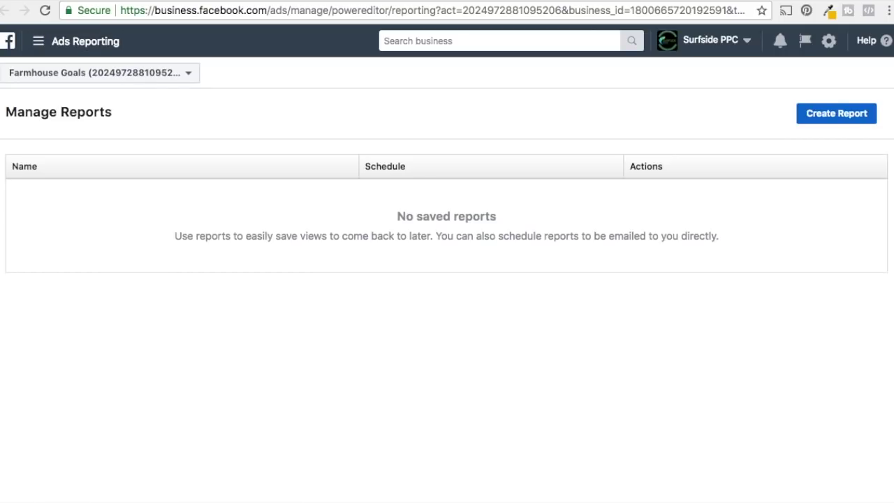
left_click(831, 122)
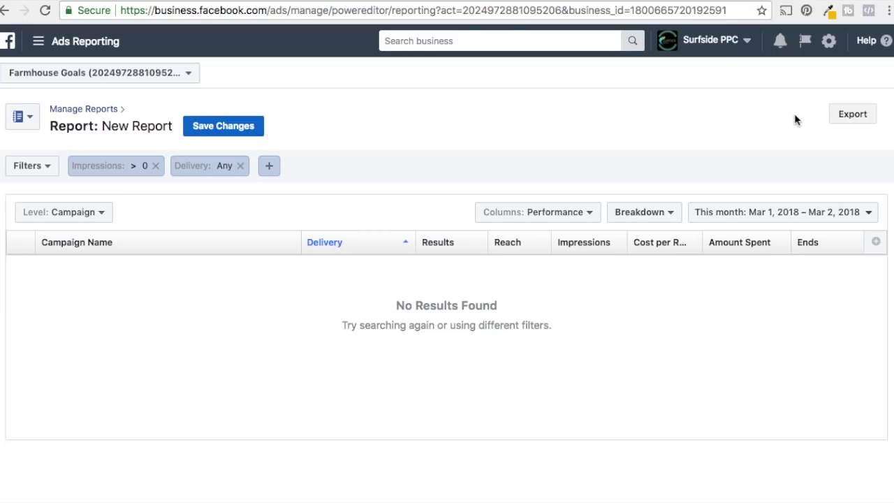
left_click(775, 209)
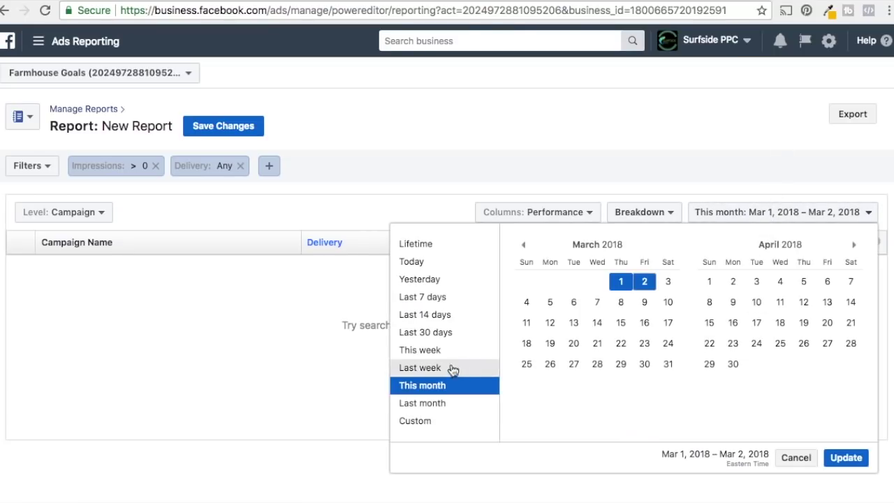
left_click(523, 244)
left_click(620, 285)
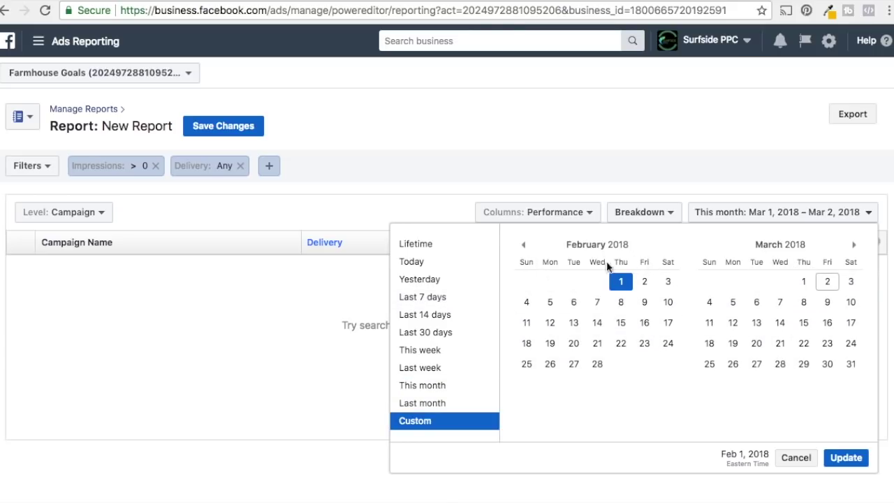
left_click(597, 364)
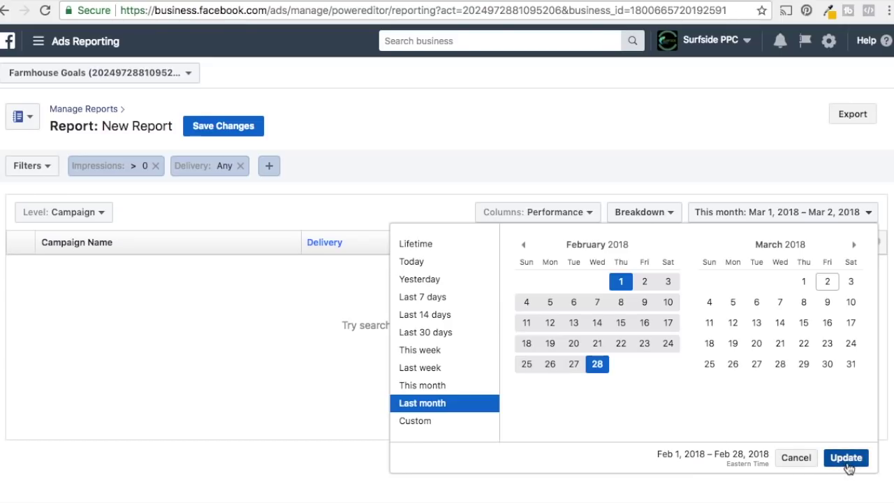
left_click(846, 458)
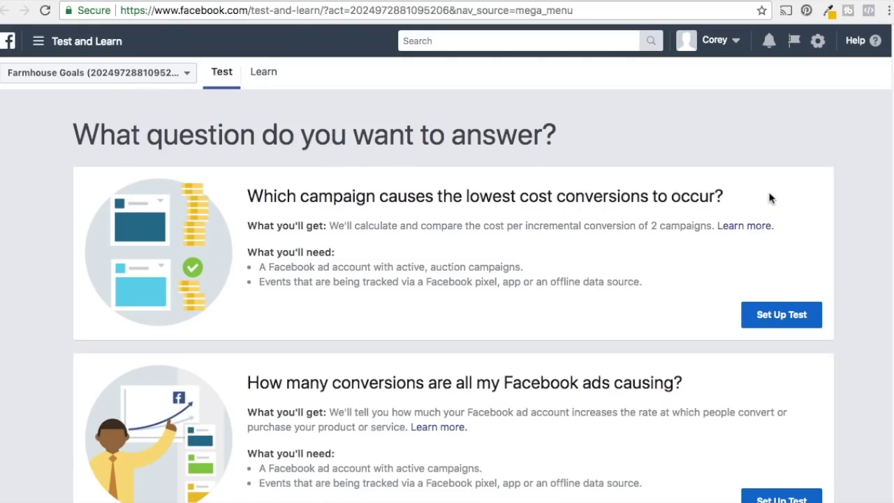
Step: Open Test and Learn for Farmhouse Goals and read through the available test questions and their requirements
scroll(808, 192, "down", 3)
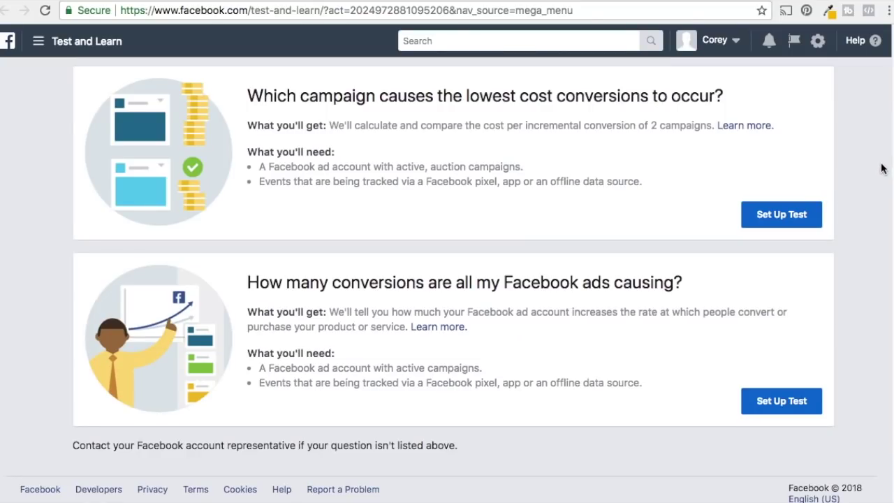
scroll(879, 153, "up", 1)
scroll(879, 150, "up", 1)
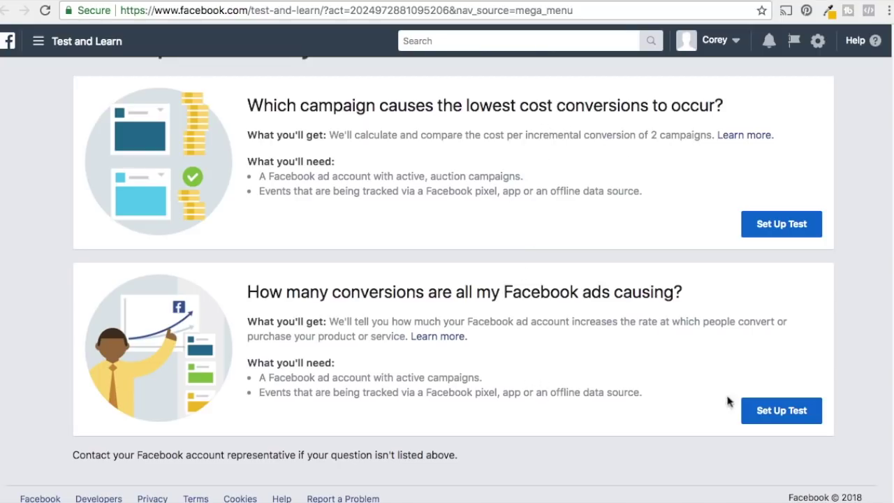
scroll(850, 351, "up", 2)
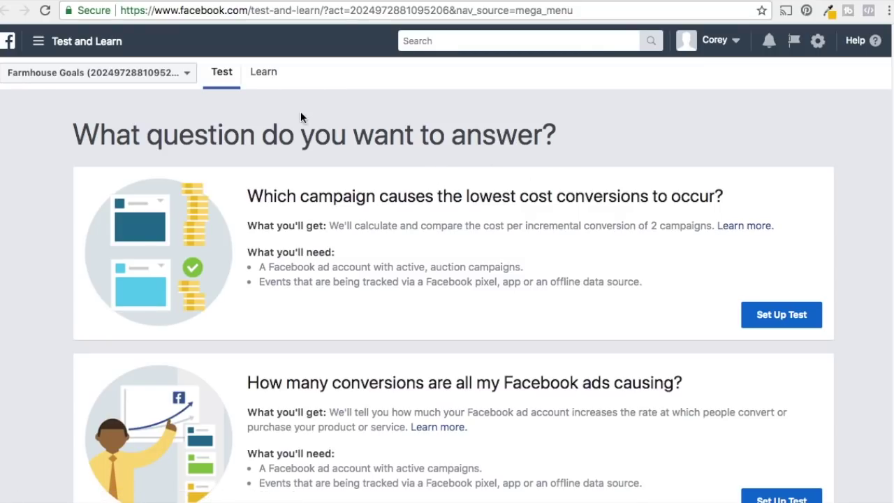
Step: View the setup form for the lowest cost conversions campaign test and close it without creating a test
left_click(268, 74)
left_click(75, 126)
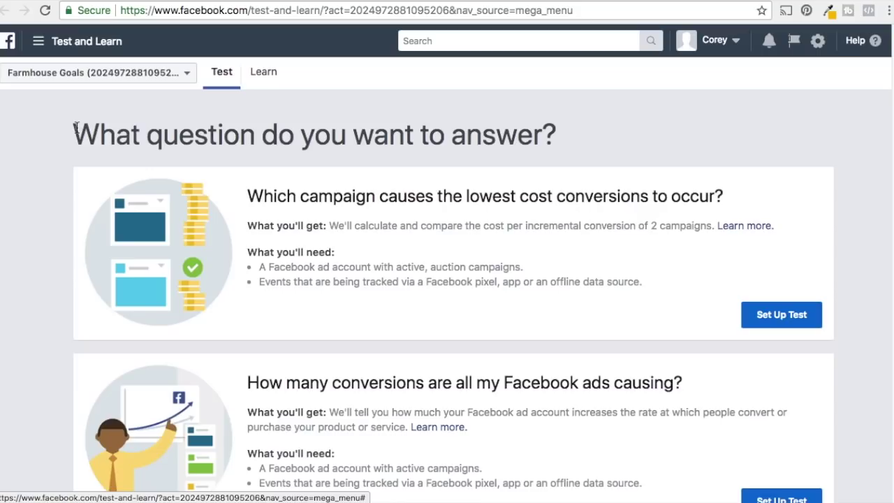
left_click(779, 315)
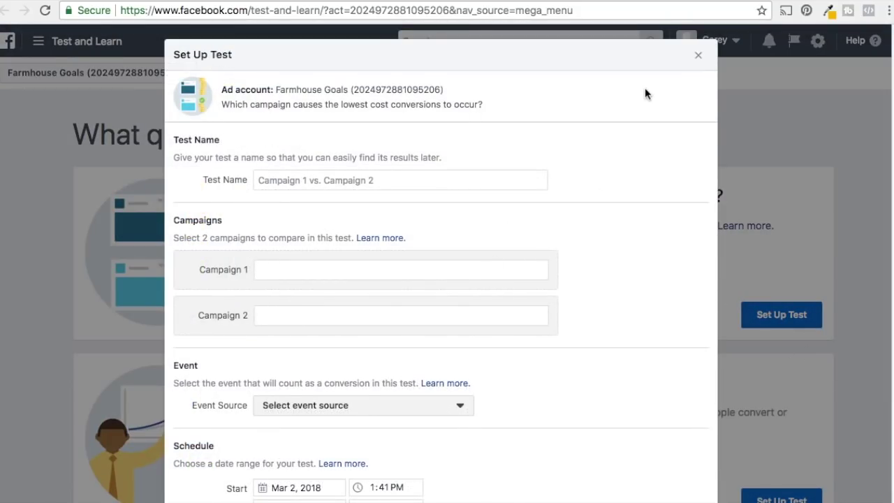
left_click(698, 56)
Step: Check the Learn section's list of tests and return to the test questions
left_click(253, 72)
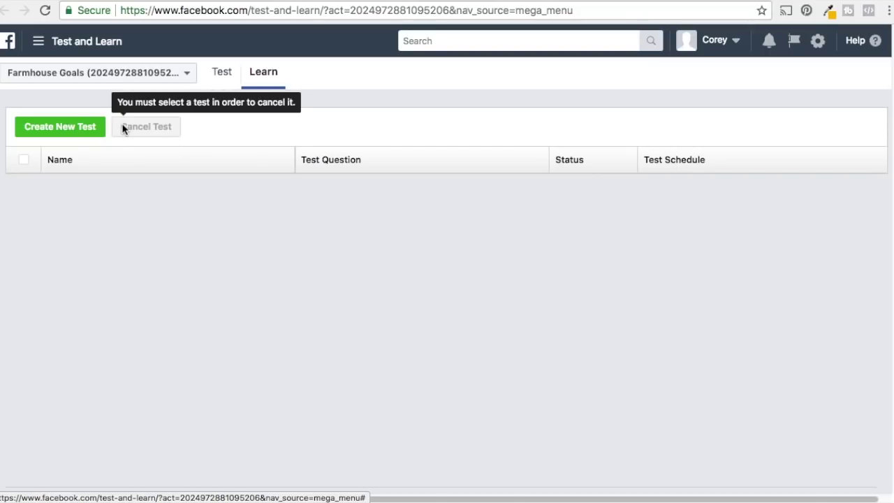
left_click(222, 75)
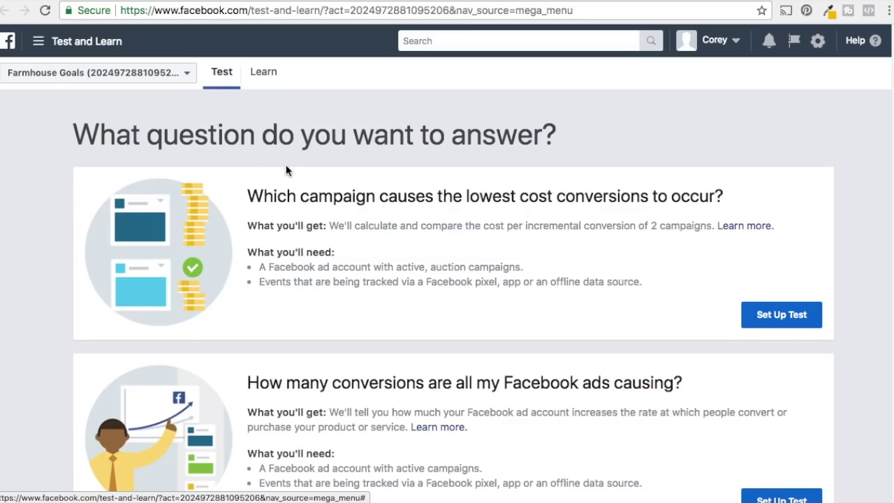
scroll(518, 228, "down", 1)
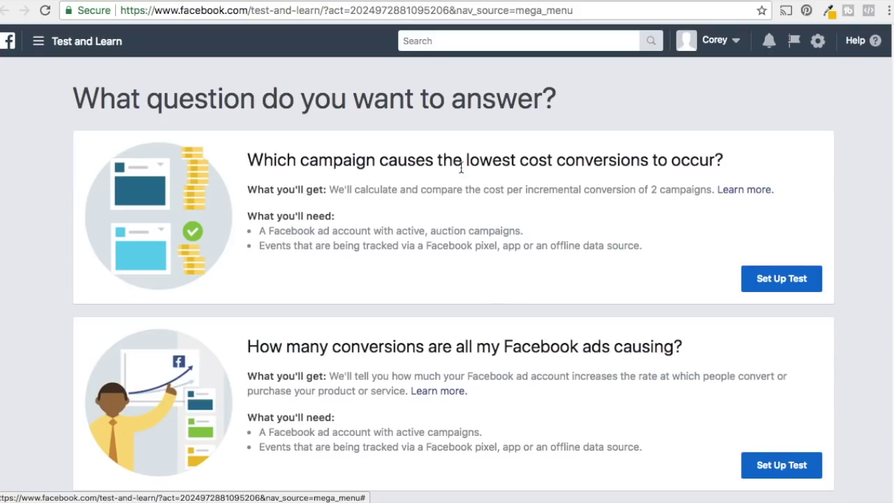
scroll(408, 164, "up", 1)
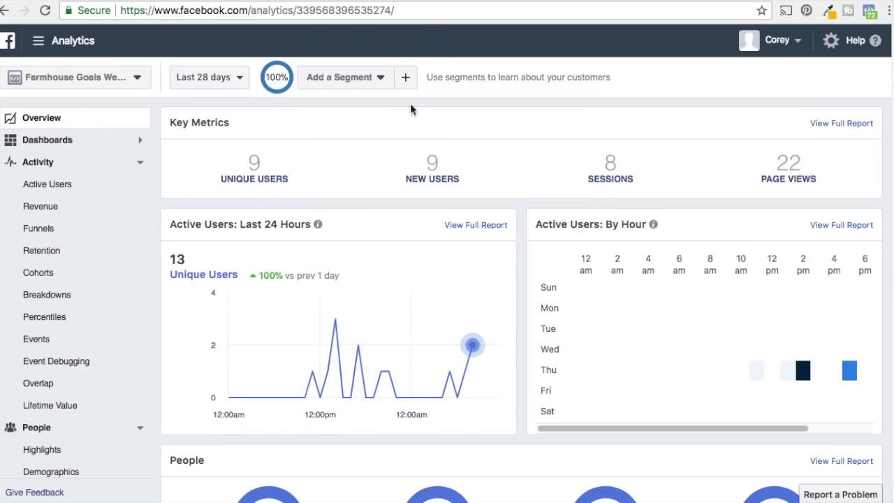
Step: Return to the Analytics entity list, check Surfside PPC's Pixel user figures and open the Farmhouse Goals Website Pixel
left_click(5, 11)
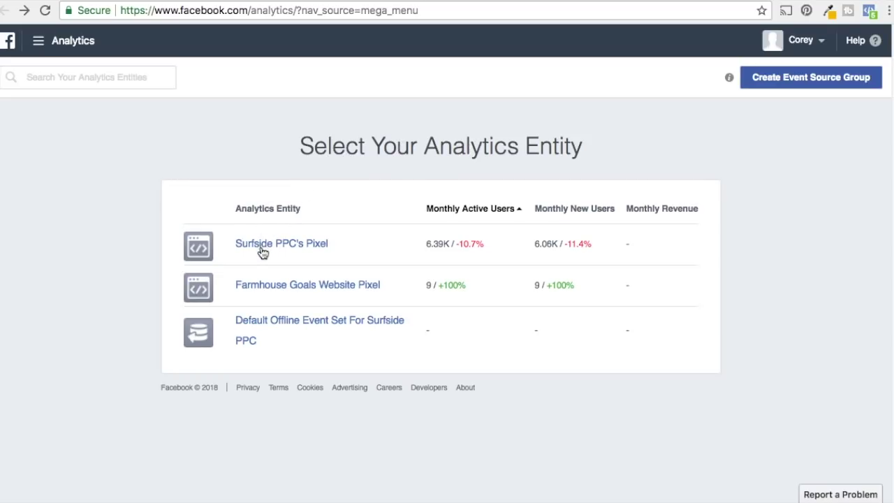
mouse_move(469, 240)
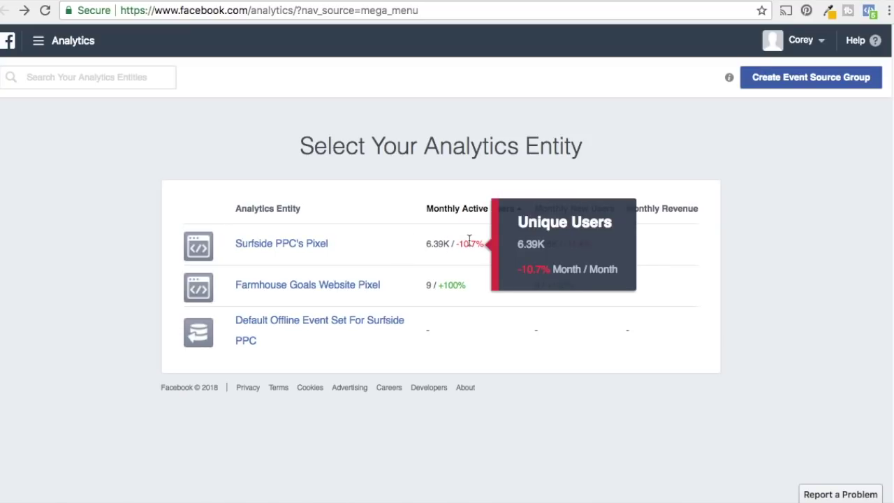
left_click(273, 292)
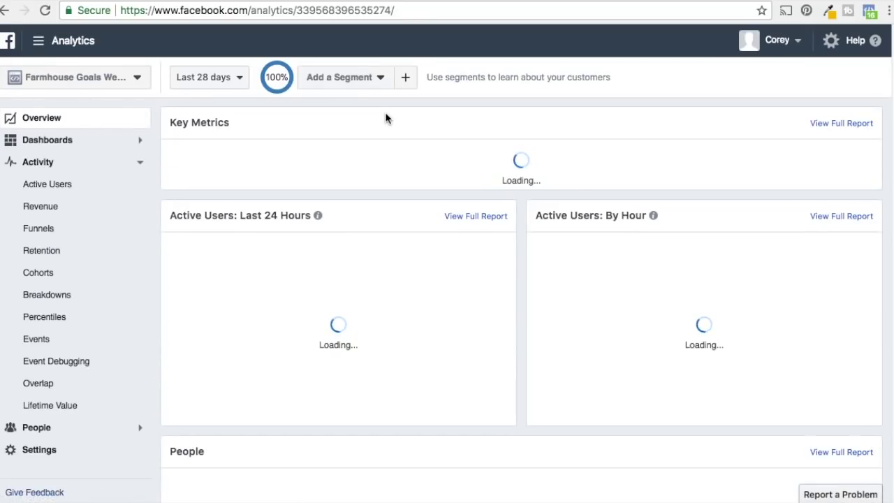
Step: Examine the Farmhouse Goals pixel's People report options and its overview of active users, traffic sources, top URLs and session length
left_click(136, 427)
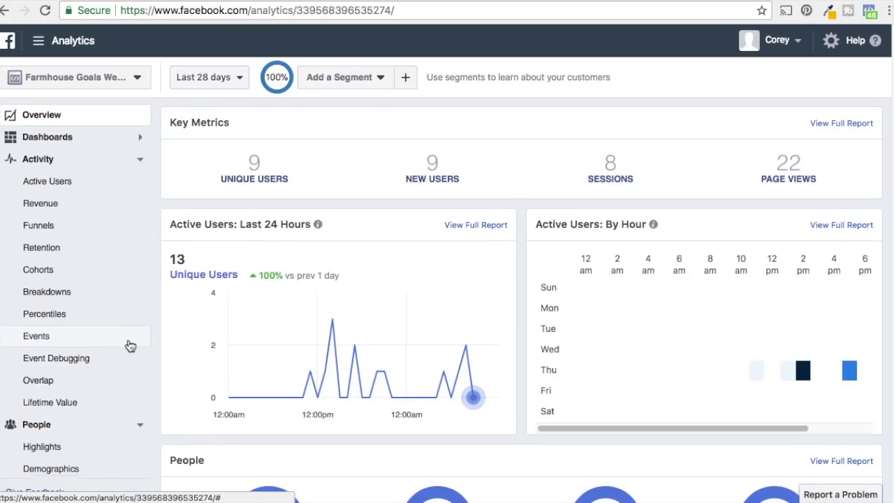
scroll(42, 364, "down", 3)
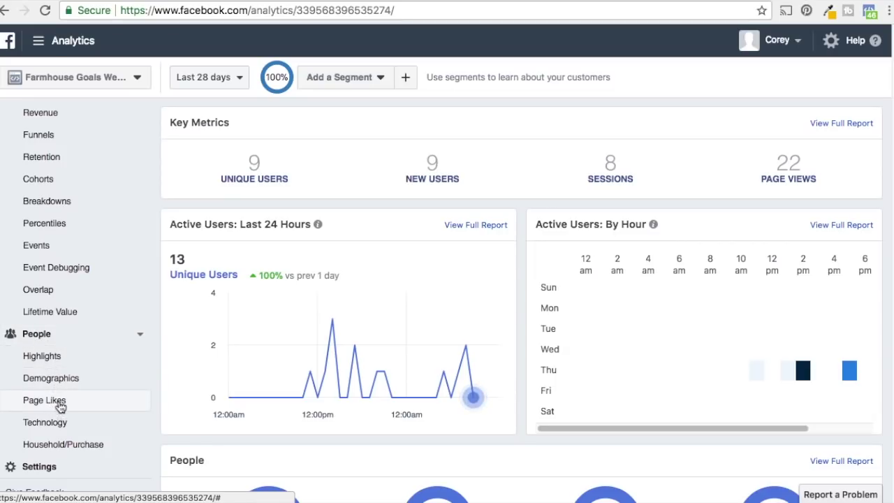
scroll(429, 265, "down", 5)
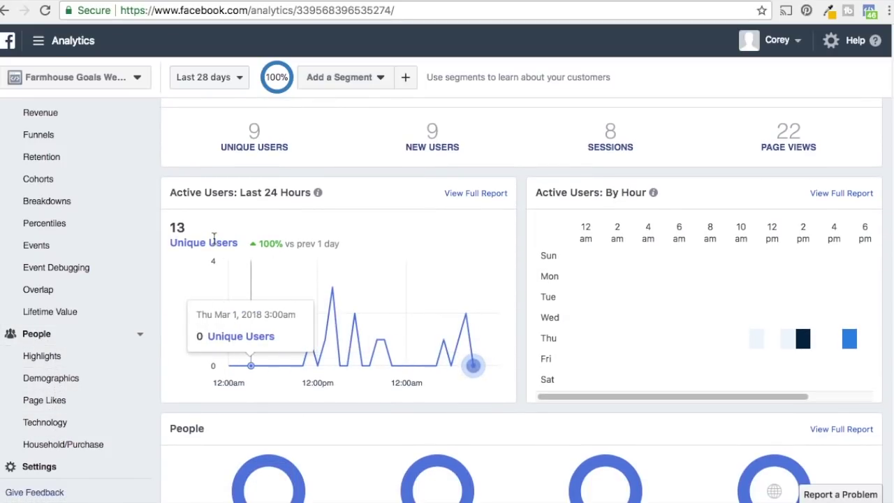
scroll(331, 266, "down", 8)
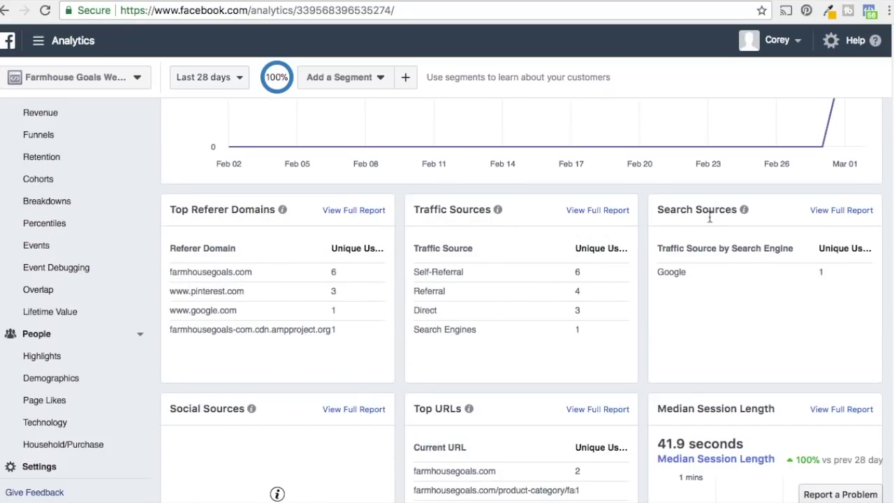
scroll(730, 286, "down", 6)
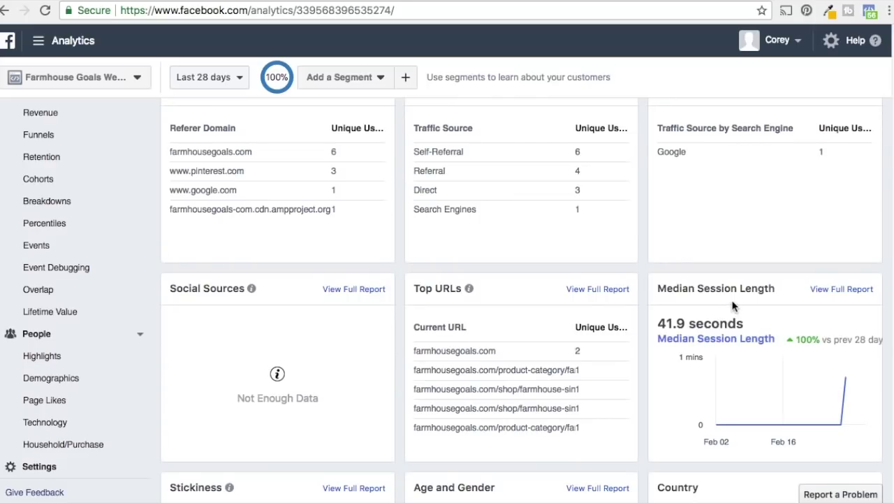
Step: Review the remaining Farmhouse Goals pixel overview cards, from key metrics to stickiness, age and gender, country and device OS
scroll(510, 253, "down", 2)
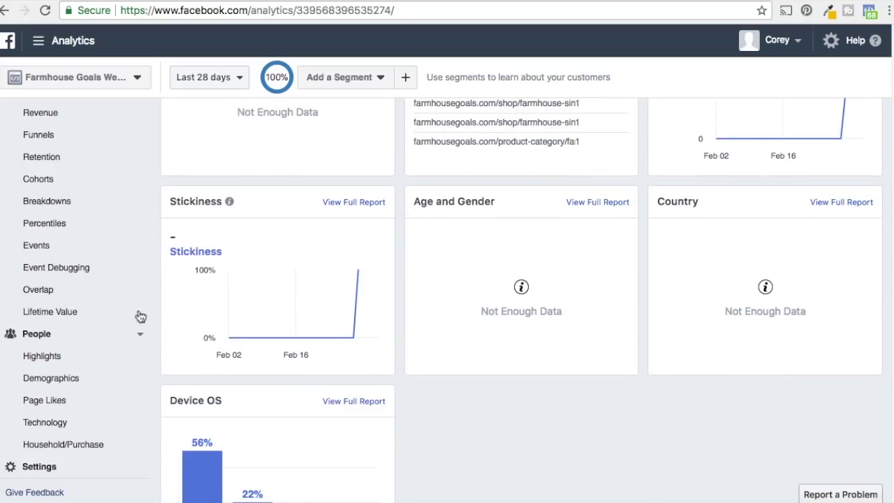
scroll(607, 260, "up", 15)
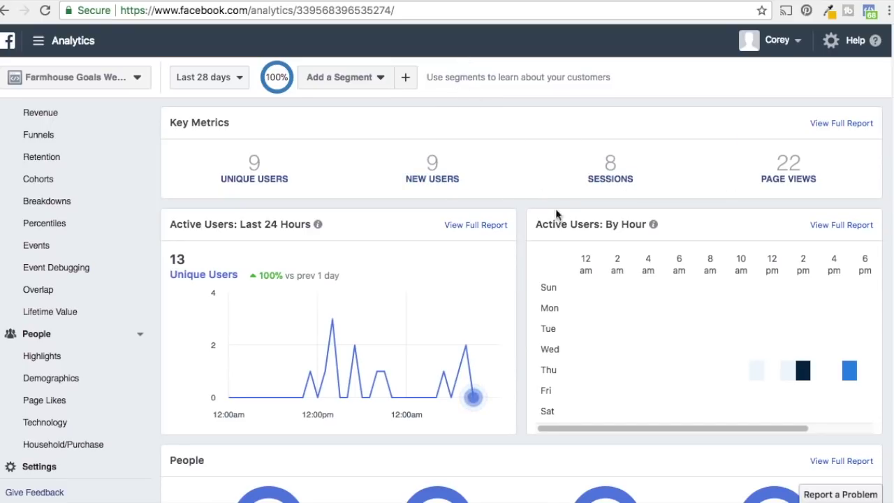
scroll(559, 224, "down", 15)
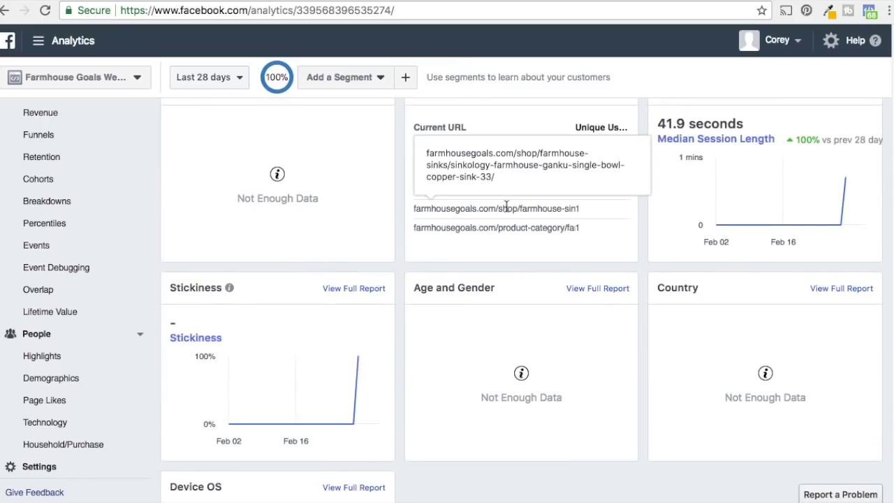
scroll(644, 195, "up", 10)
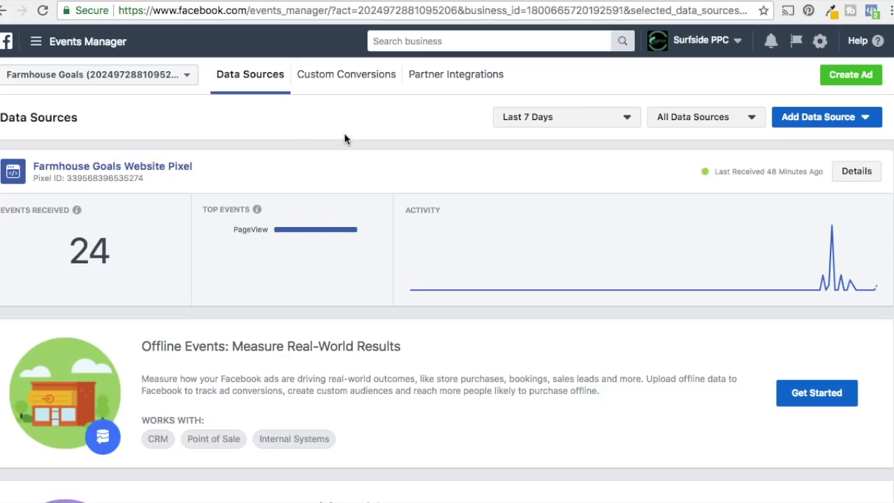
Step: Open Partner Integrations in Events Manager and look through the ecommerce, website platform and tag management partners
left_click(451, 77)
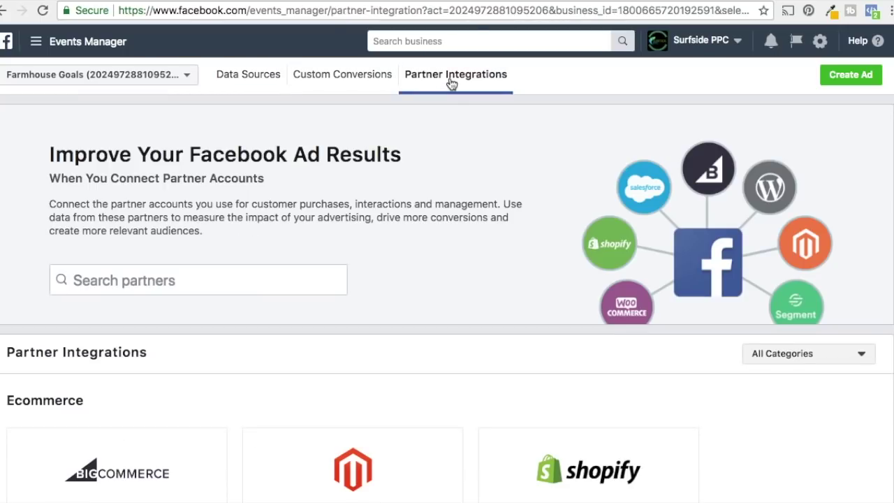
scroll(479, 193, "down", 5)
scroll(441, 263, "up", 1)
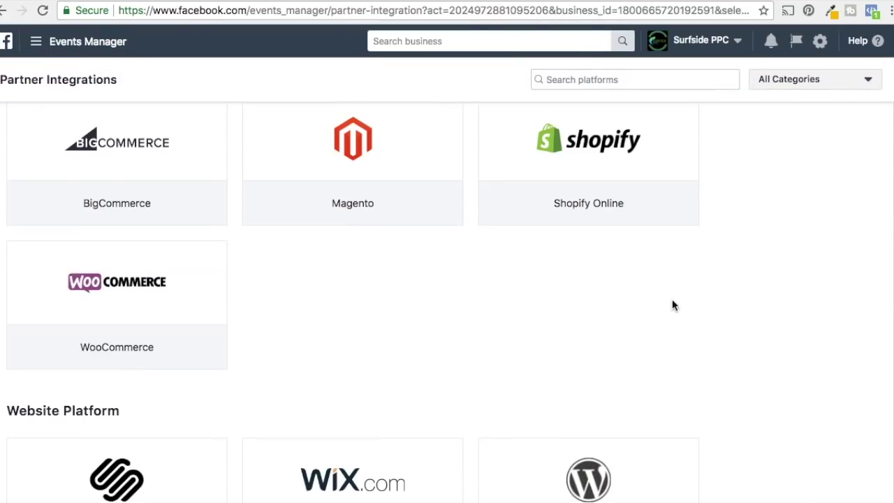
scroll(755, 303, "down", 3)
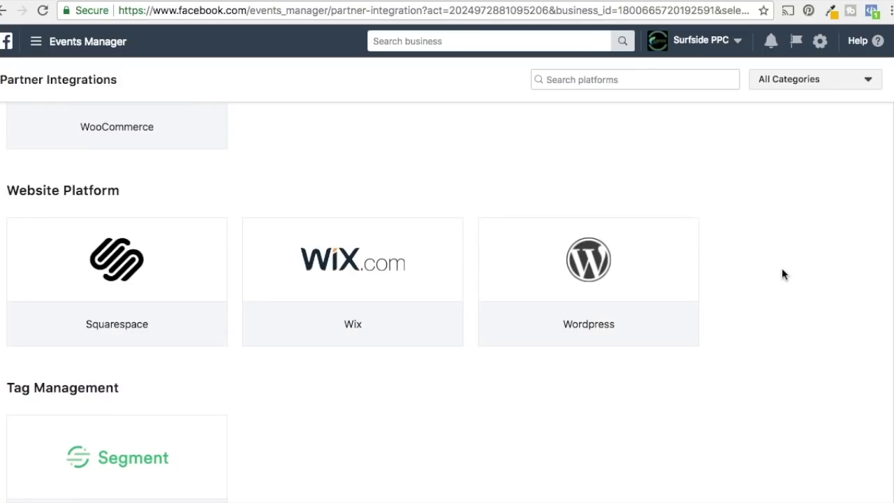
scroll(751, 257, "down", 1)
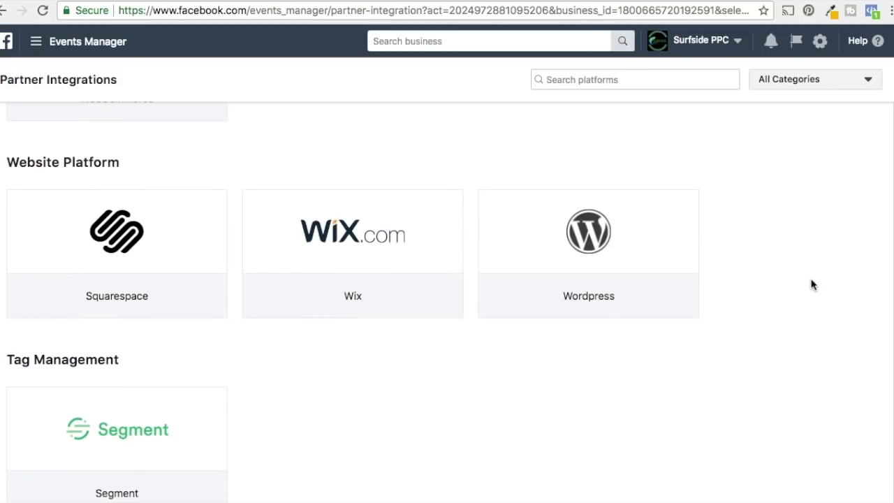
scroll(819, 327, "up", 8)
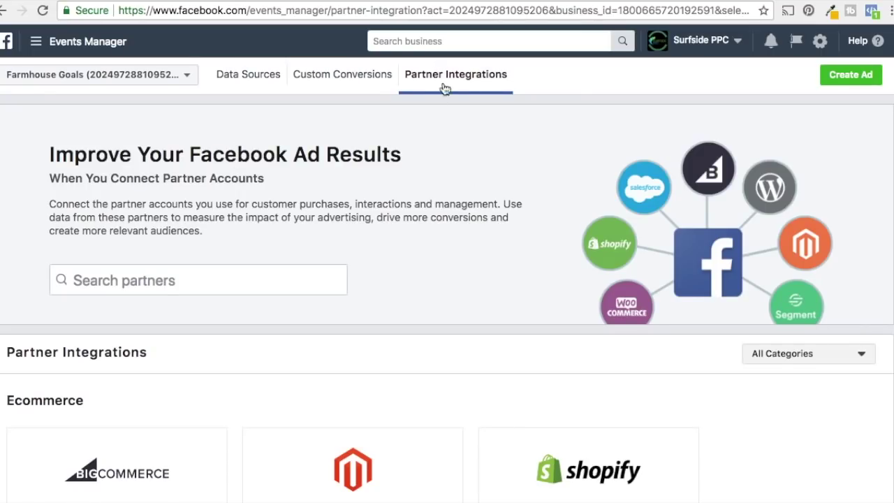
scroll(483, 185, "down", 6)
scroll(768, 293, "up", 6)
Step: Examine the Farmhouse Goals pixel activity and the offline and app event options in Data Sources, and open Custom Conversions
left_click(239, 81)
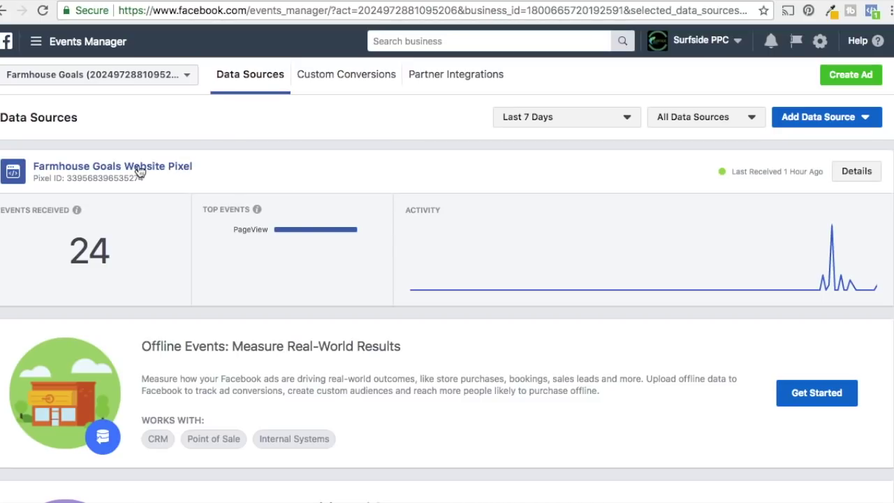
scroll(391, 167, "down", 4)
scroll(435, 191, "up", 4)
scroll(287, 171, "down", 2)
scroll(579, 310, "down", 1)
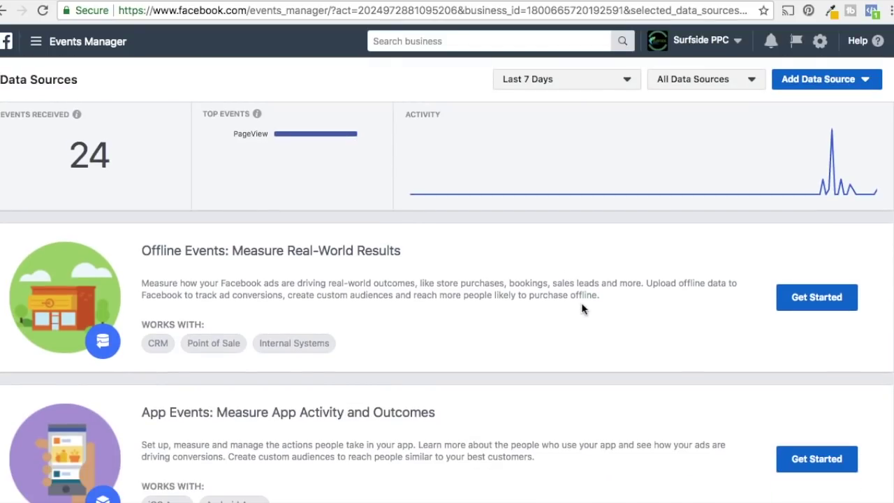
scroll(873, 303, "down", 1)
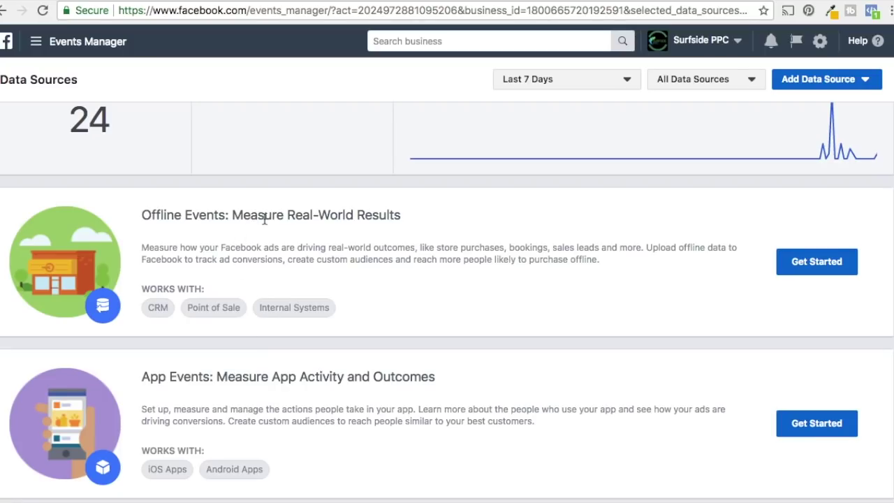
scroll(433, 401, "up", 4)
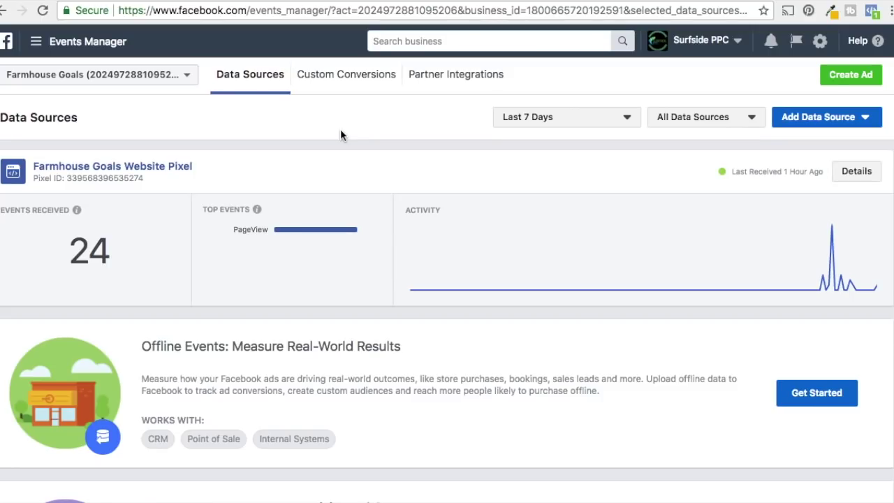
left_click(341, 84)
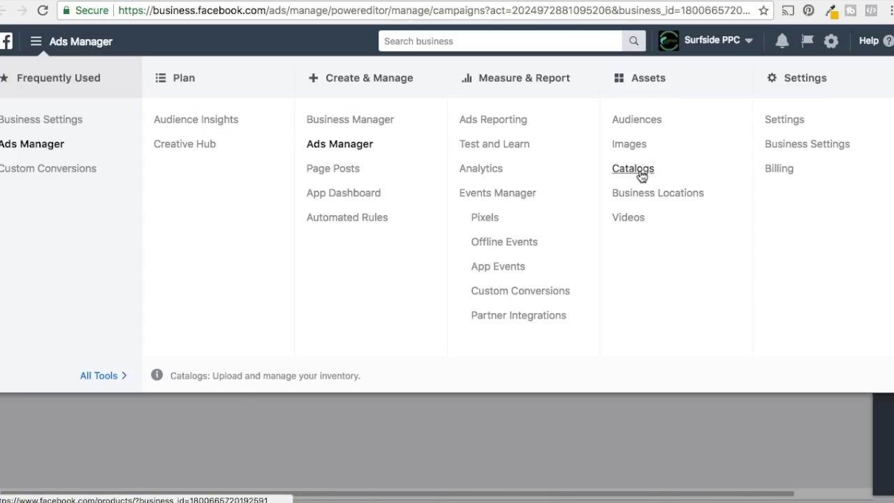
Step: Open the Asset Library's audience list, view the source options for a custom audience and cancel the creation
left_click(639, 2)
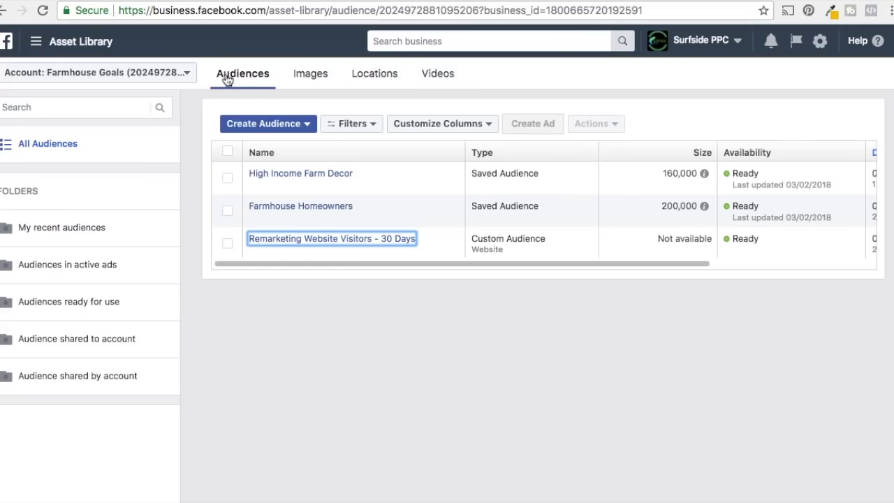
left_click(273, 123)
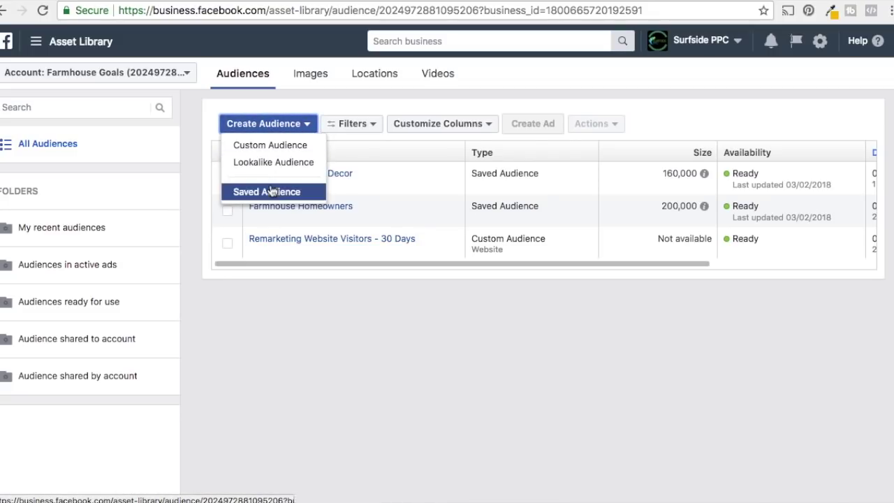
left_click(307, 126)
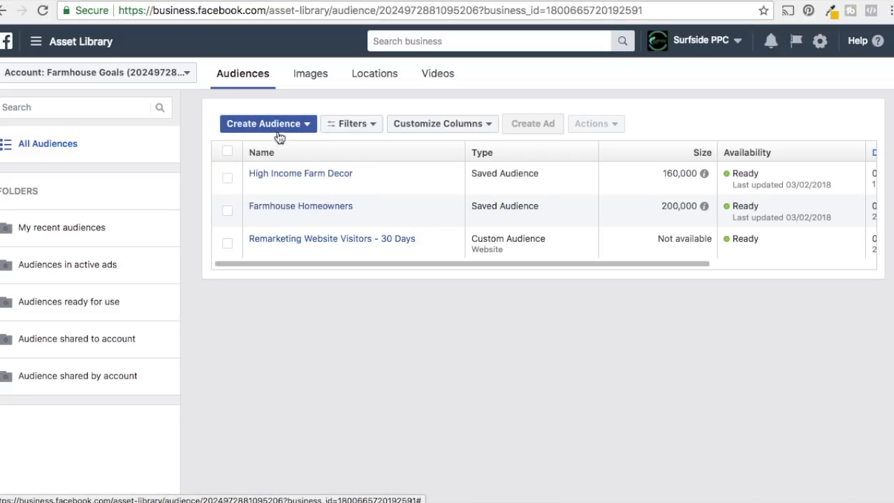
left_click(251, 123)
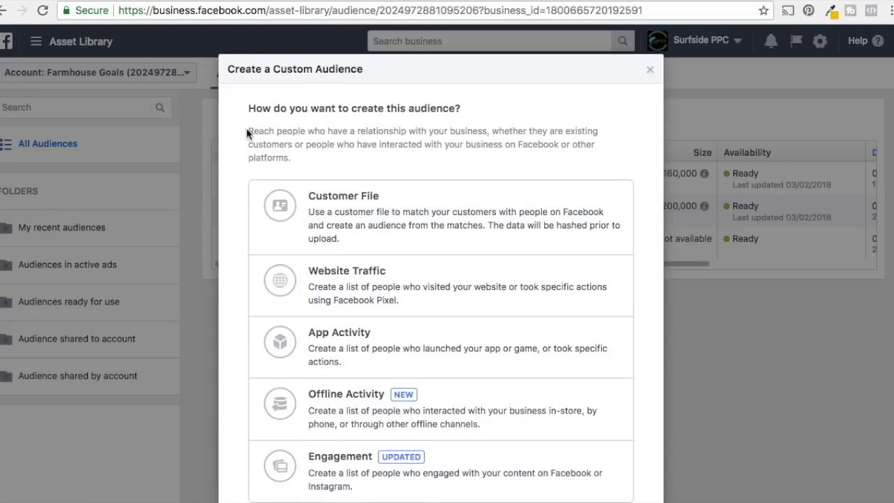
scroll(540, 173, "down", 3)
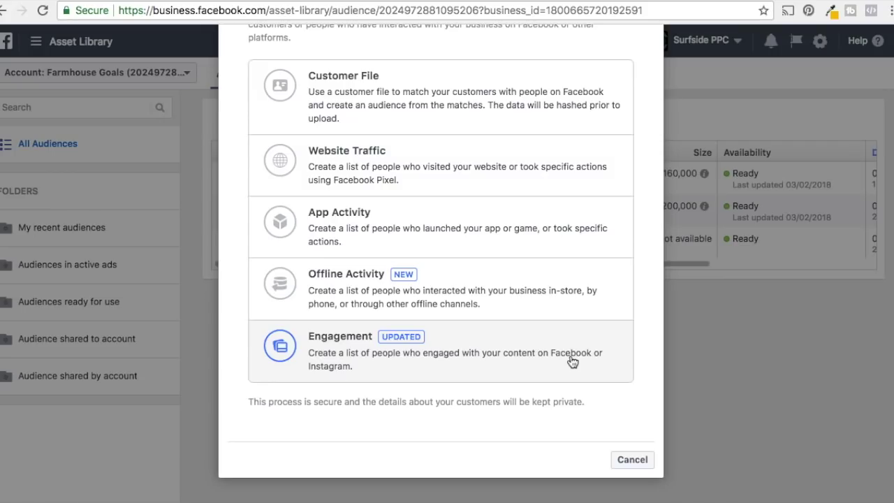
left_click(632, 460)
Step: Check the details of the existing audiences and the audience types available for creation
mouse_move(318, 239)
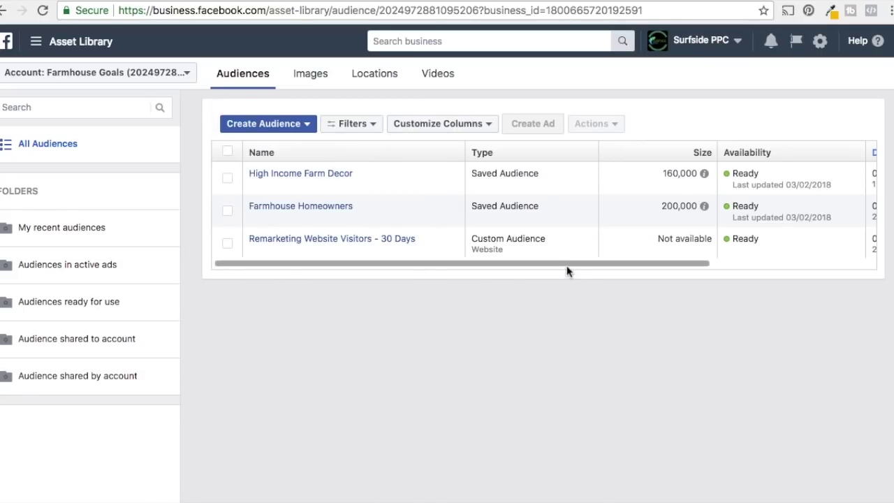
left_click(307, 124)
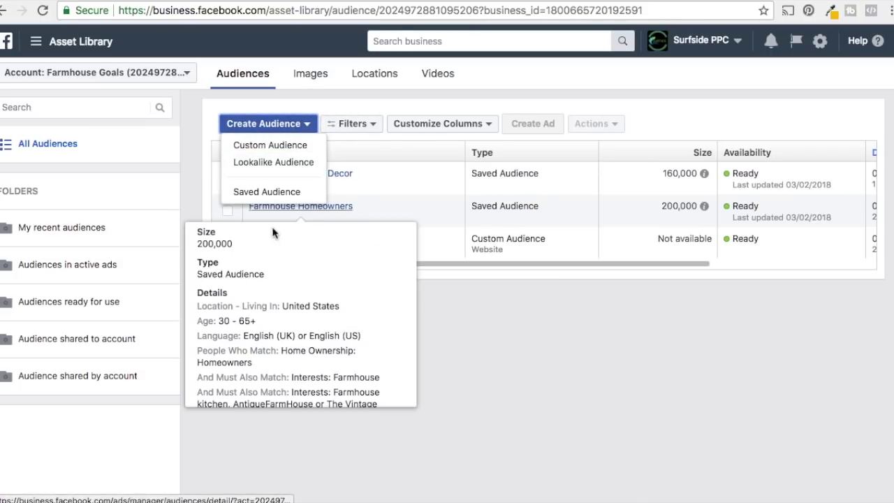
left_click(503, 244)
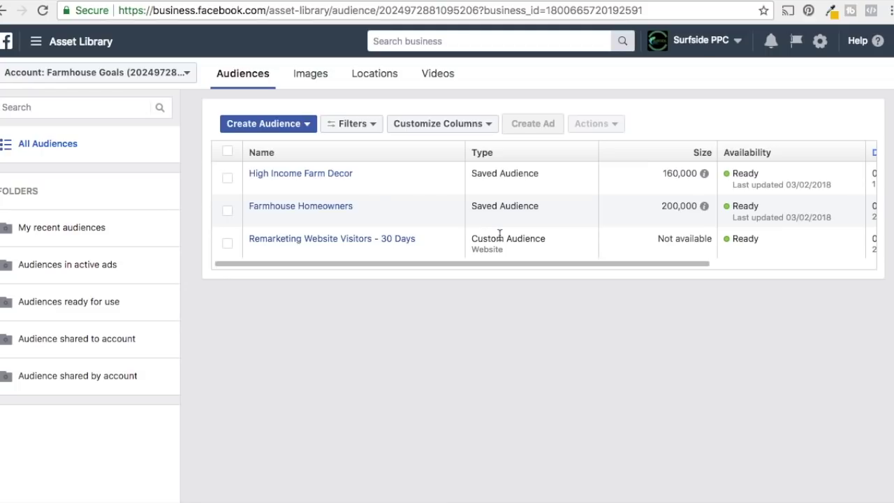
Step: Start a new saved audience and name it Farmhouse Decor
left_click(305, 128)
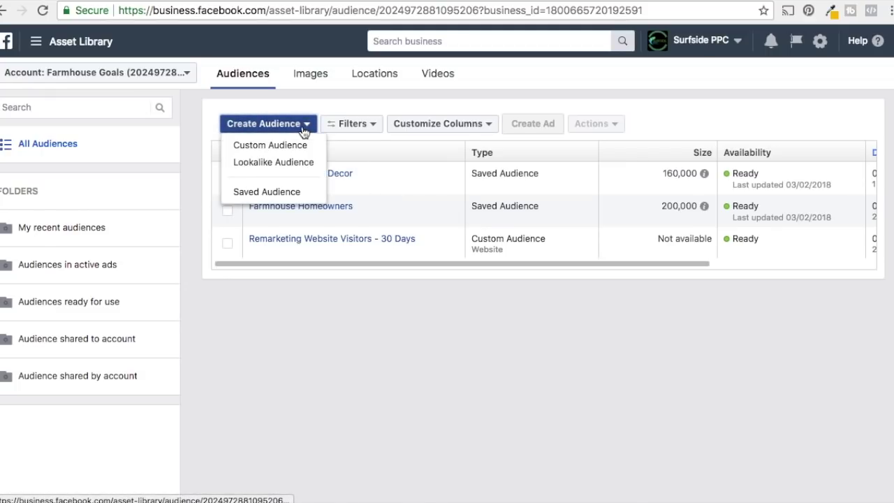
left_click(293, 196)
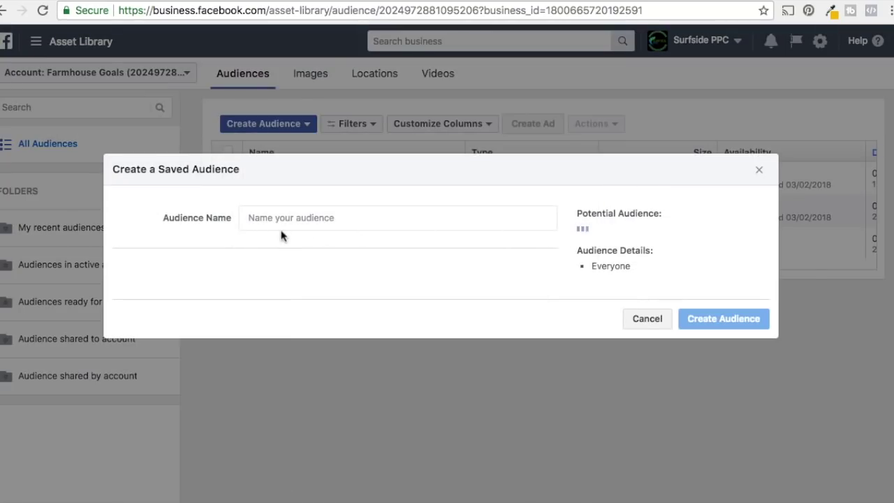
left_click(299, 215)
type("Farmh")
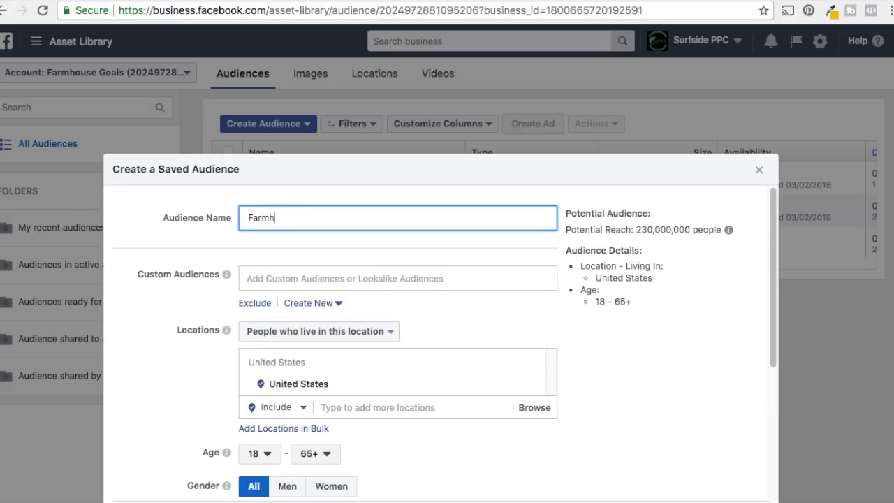
type("ouse Decor")
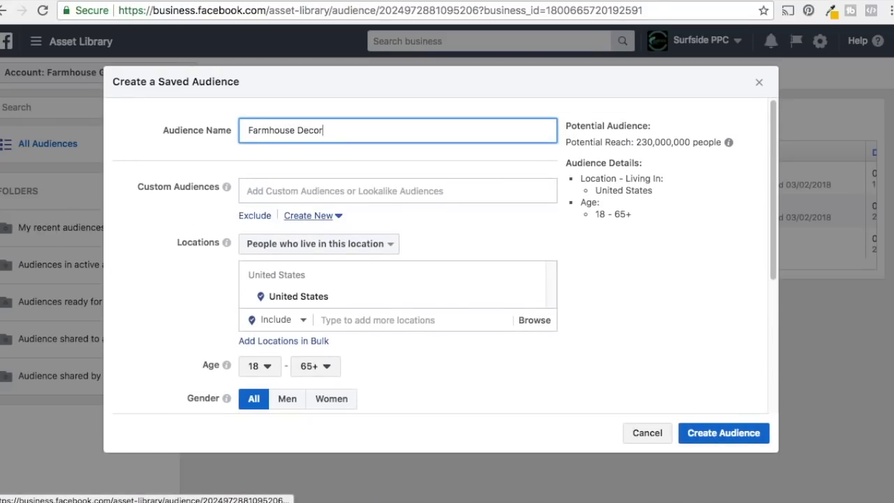
left_click(656, 233)
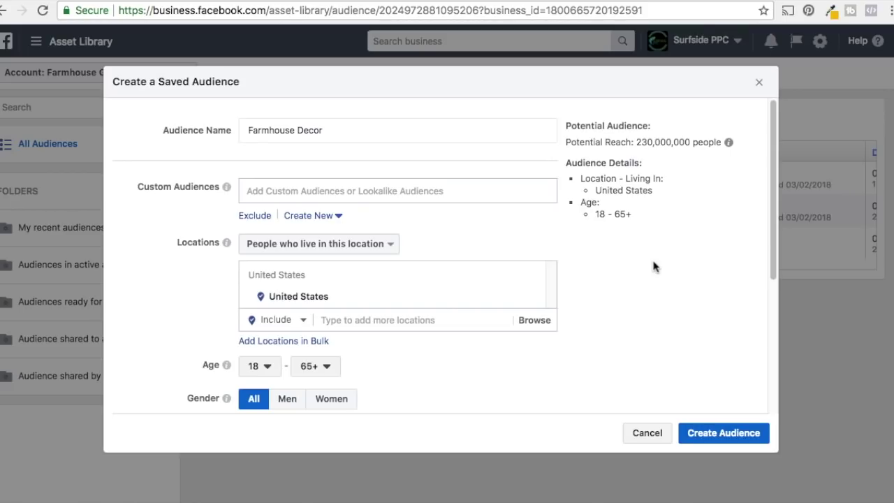
Step: Check which custom and lookalike audiences can be added to the saved audience, without adding any
scroll(181, 241, "down", 1)
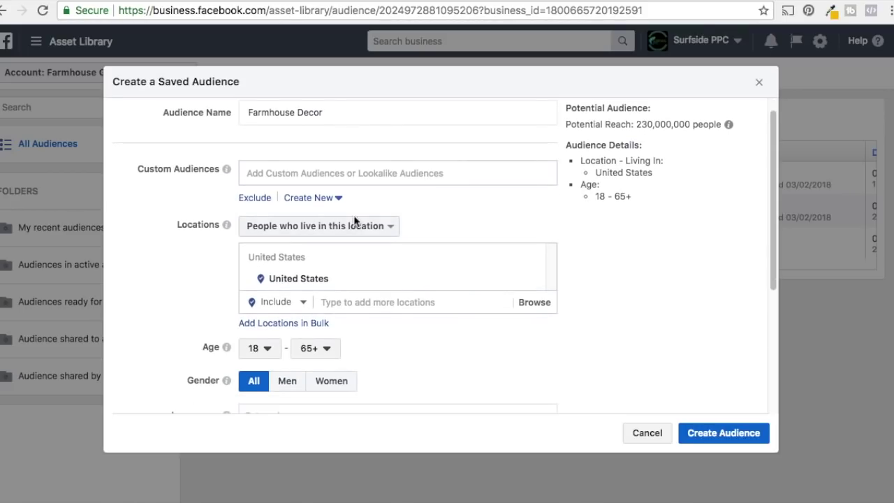
left_click(314, 173)
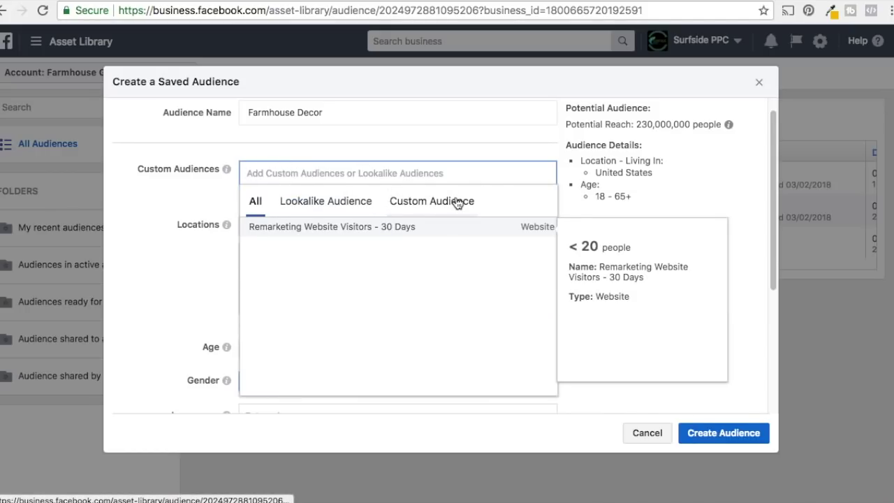
left_click(145, 208)
scroll(143, 202, "down", 3)
scroll(140, 170, "up", 3)
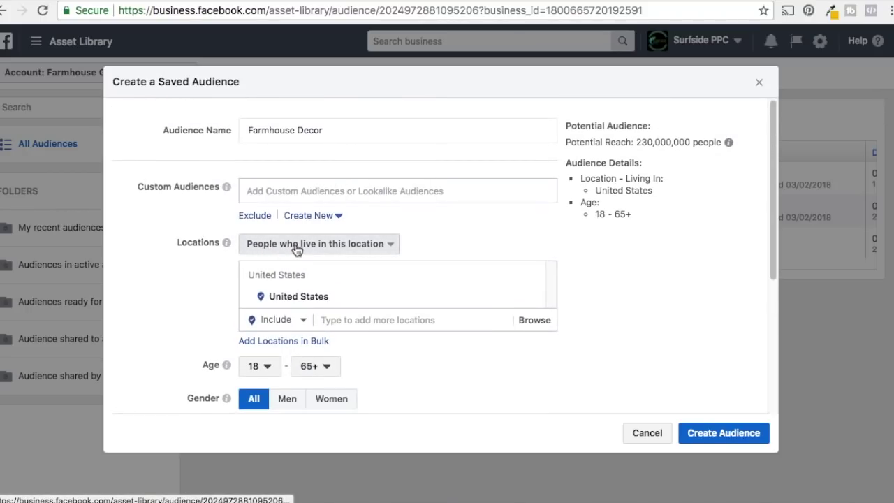
Step: Set the saved audience's minimum age to 30
scroll(140, 295, "down", 5)
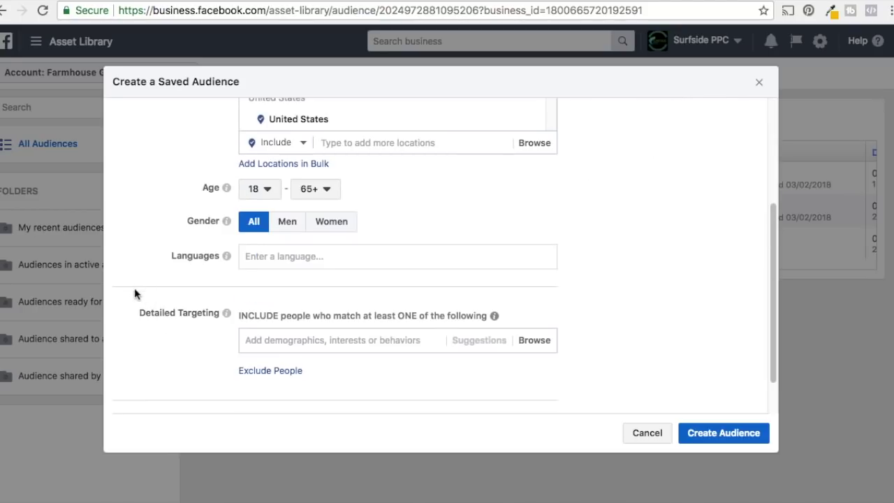
left_click(270, 189)
scroll(272, 300, "down", 3)
scroll(272, 303, "down", 5)
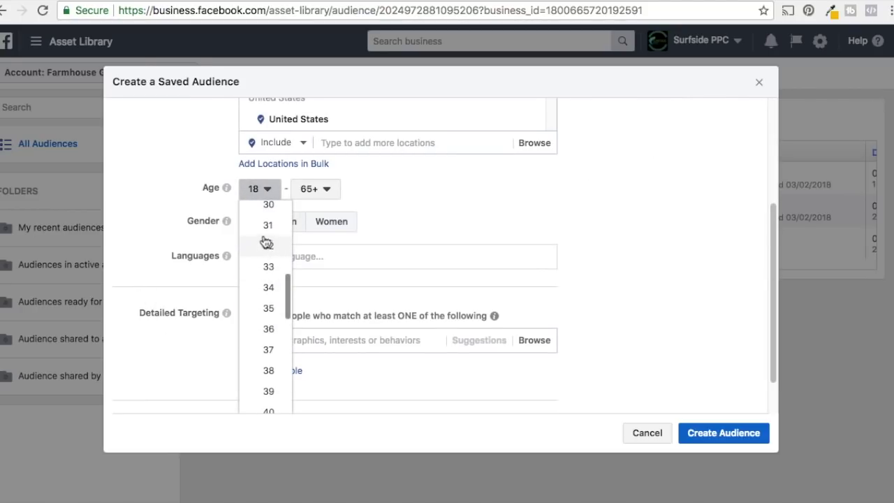
left_click(268, 206)
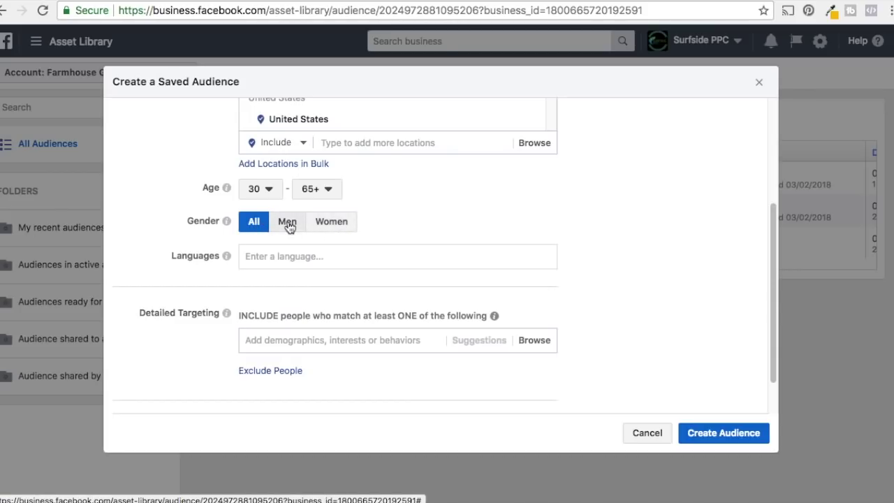
Step: Set the saved audience's language to English (All)
left_click(294, 254)
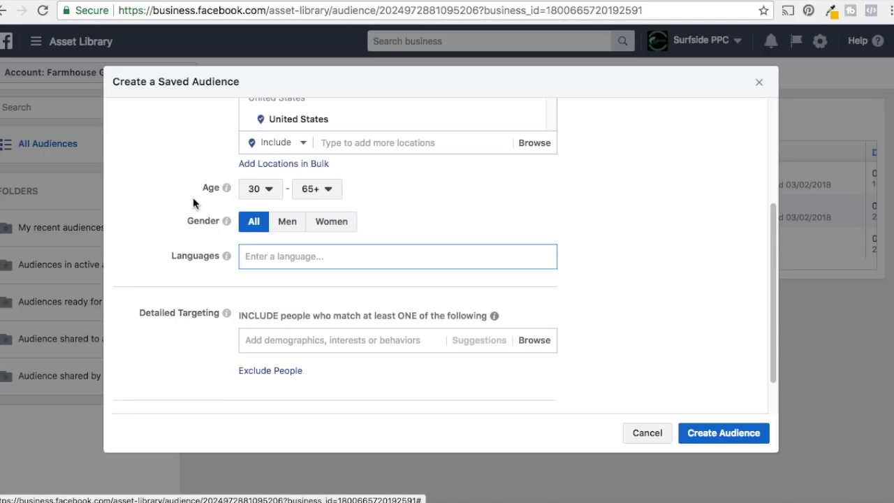
type("english")
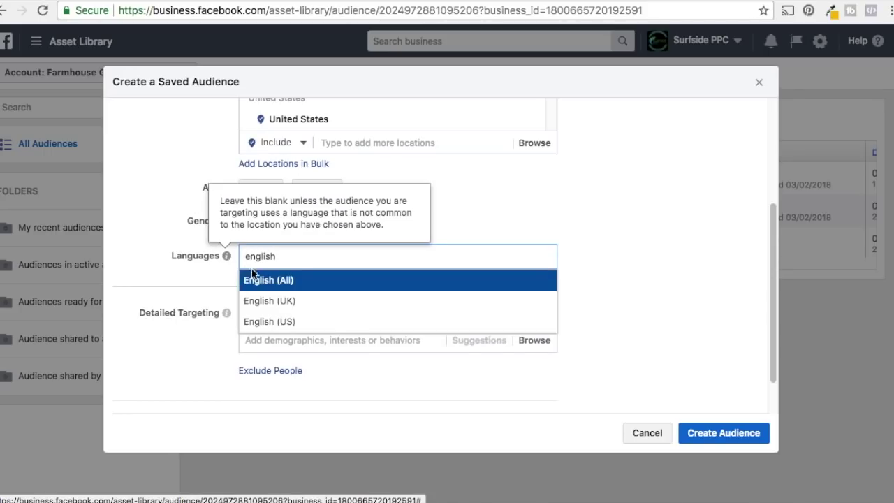
left_click(275, 281)
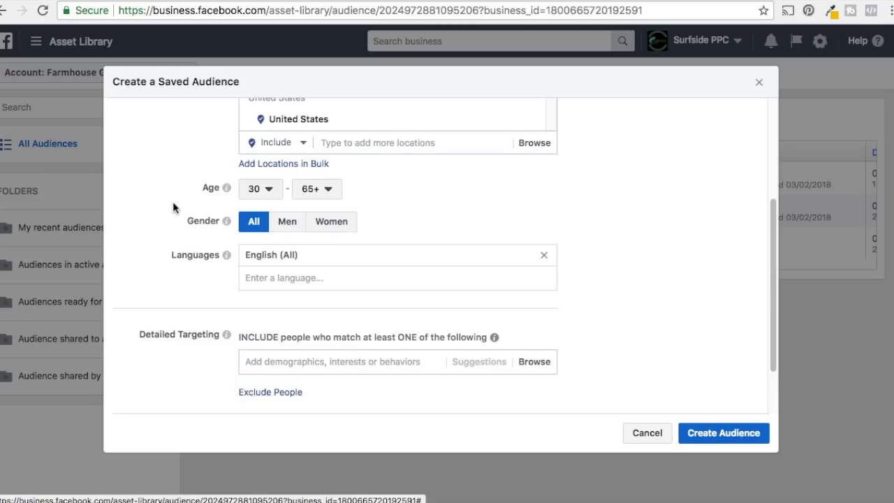
Step: Add the Farmhouse interest to the saved audience's detailed targeting
scroll(173, 208, "down", 3)
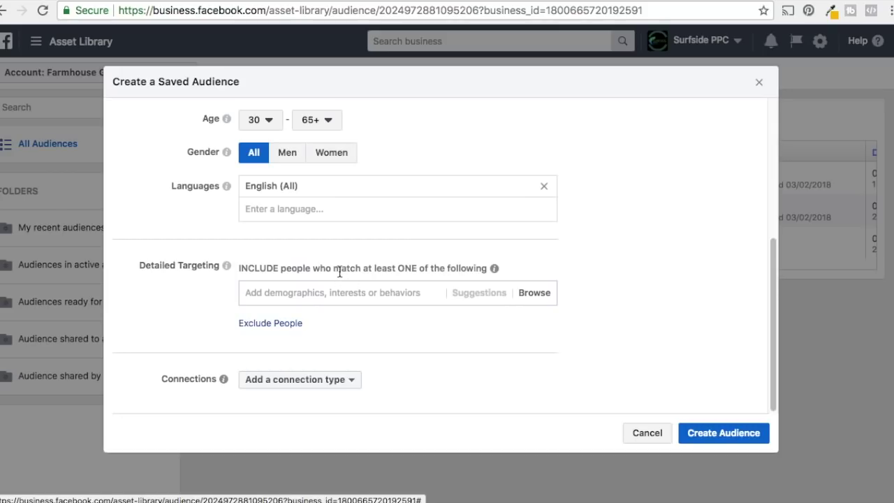
scroll(640, 259, "up", 5)
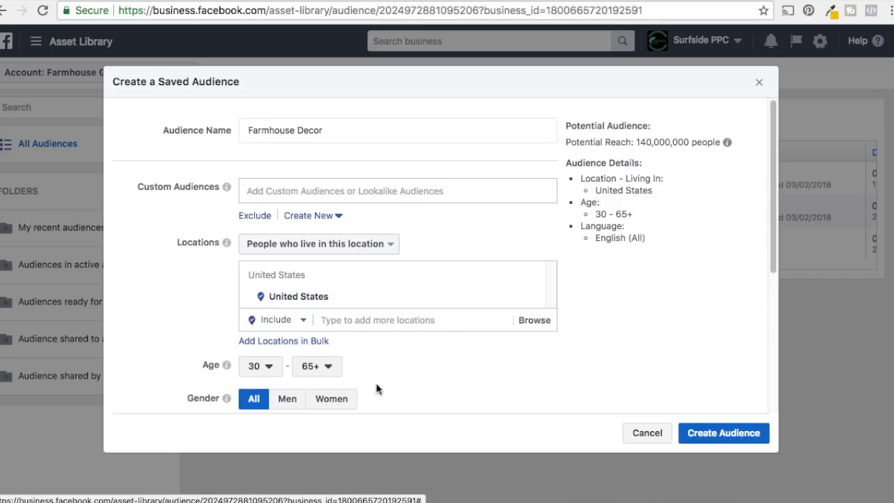
scroll(405, 366, "down", 5)
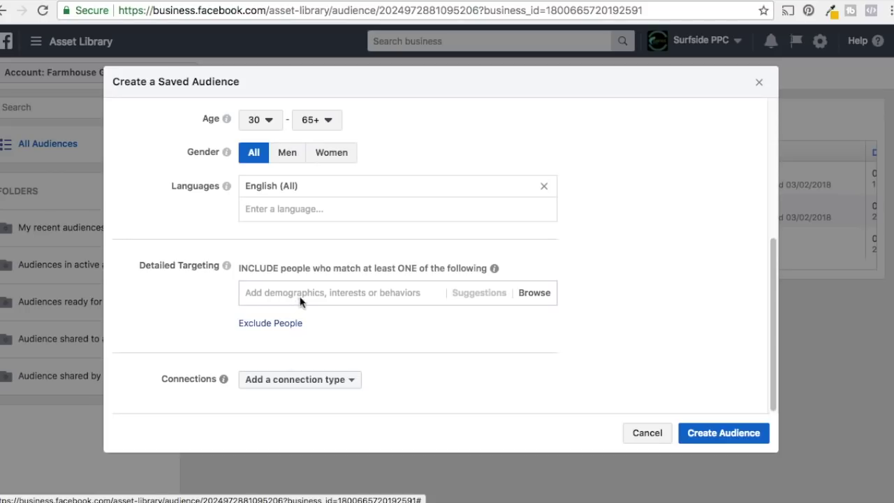
type("farmhouse")
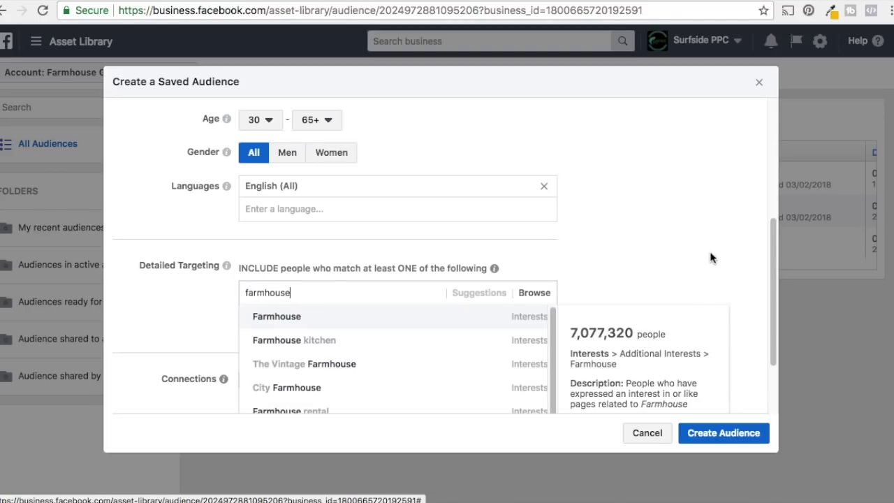
left_click(311, 317)
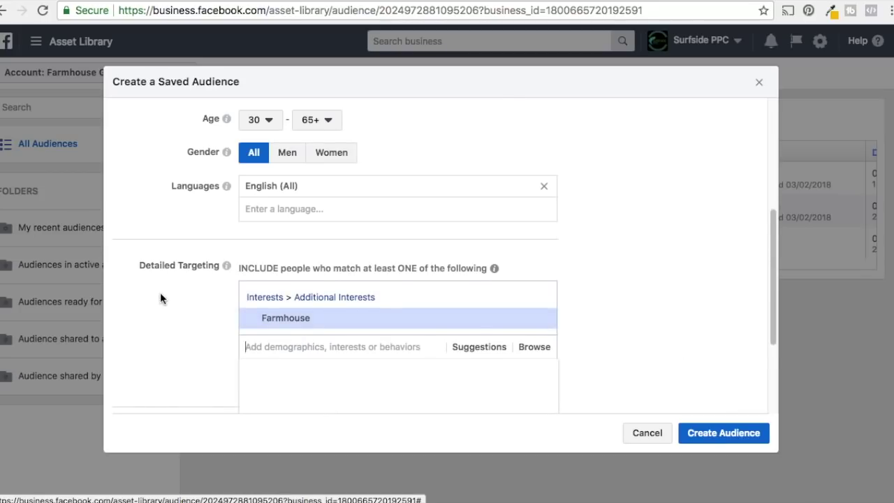
Step: Add the suggested interests Country Living, Rustic furniture and Joanna Gaines to the detailed targeting
scroll(157, 315, "down", 1)
left_click(469, 316)
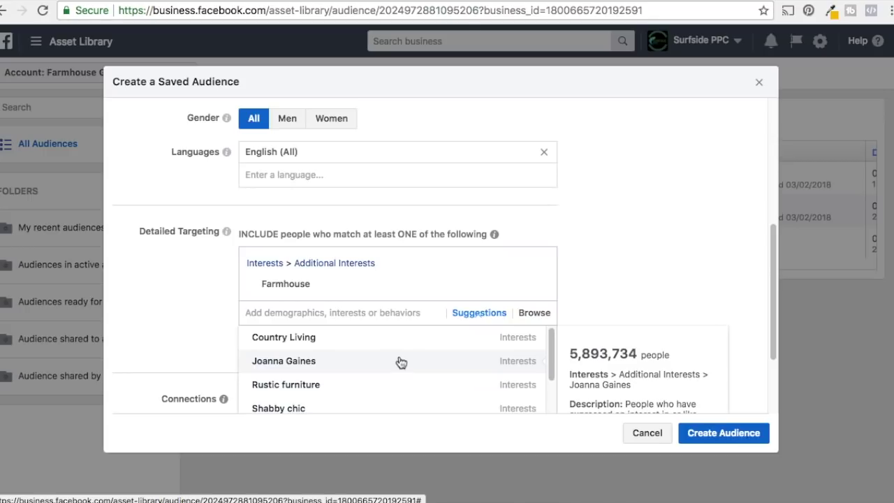
left_click(345, 337)
scroll(203, 317, "down", 2)
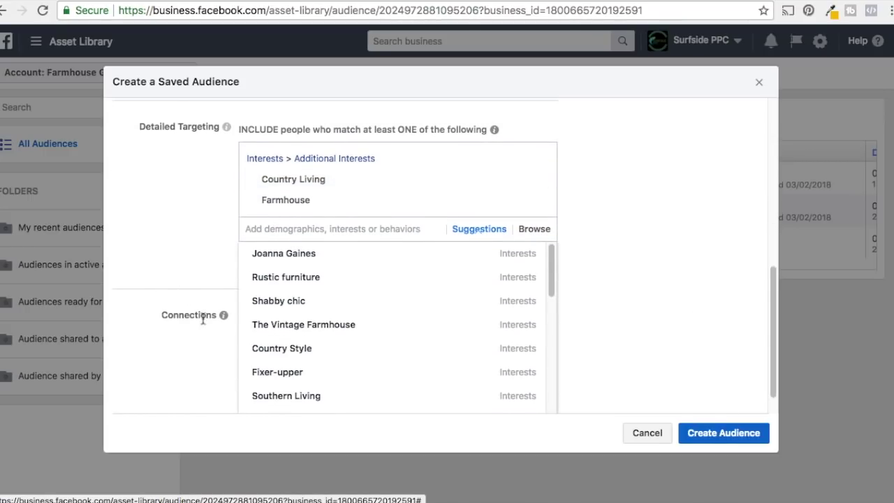
left_click(361, 280)
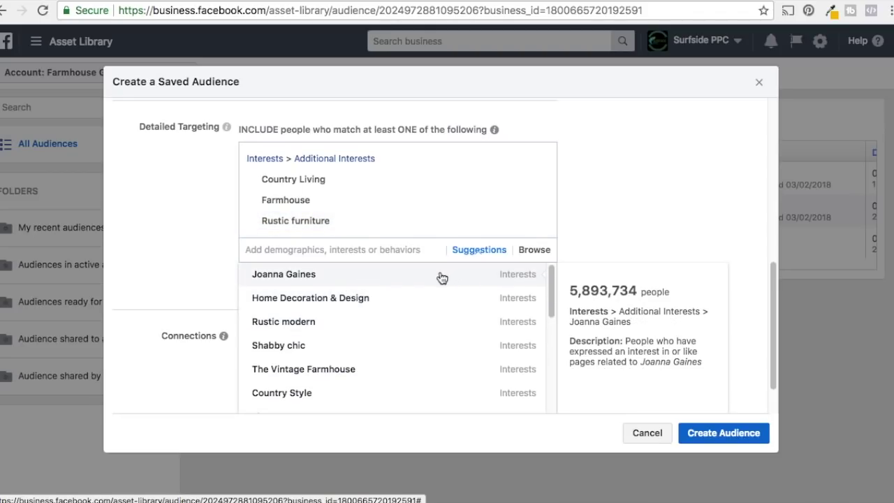
left_click(411, 279)
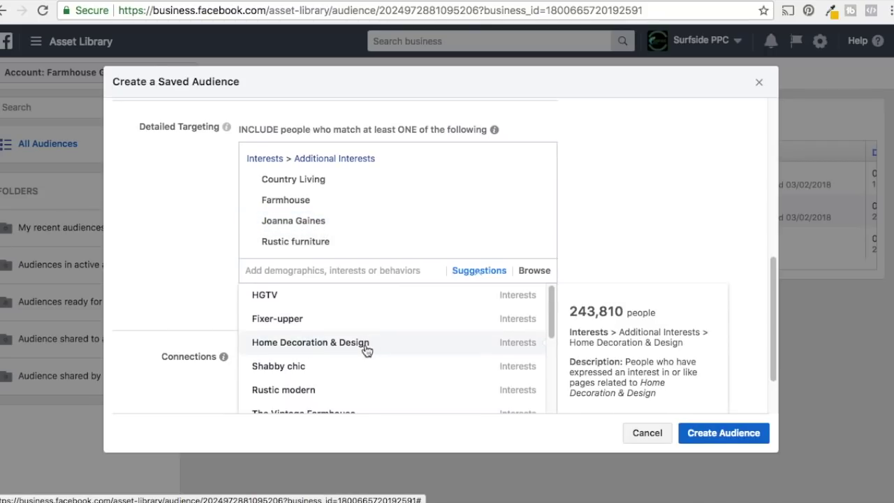
Step: Add the suggested interests Shabby chic, The Vintage Farmhouse and Country Style to the detailed targeting
left_click(359, 367)
scroll(437, 364, "down", 1)
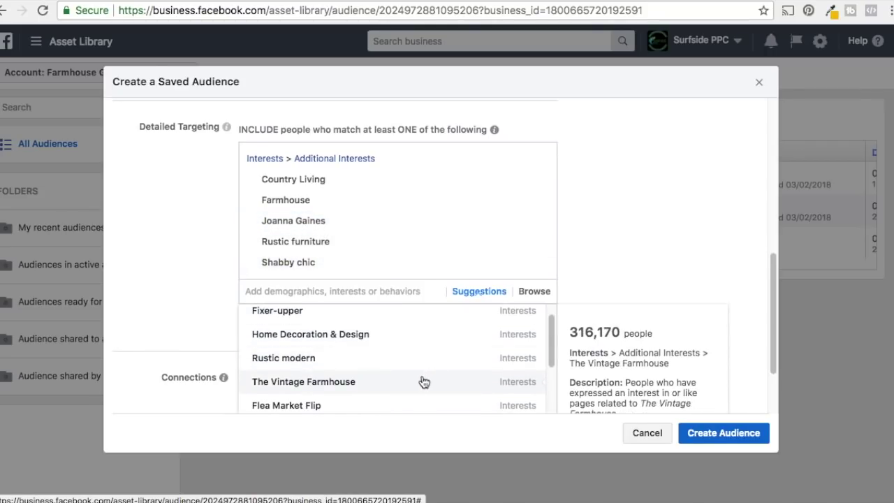
left_click(421, 381)
scroll(413, 382, "down", 1)
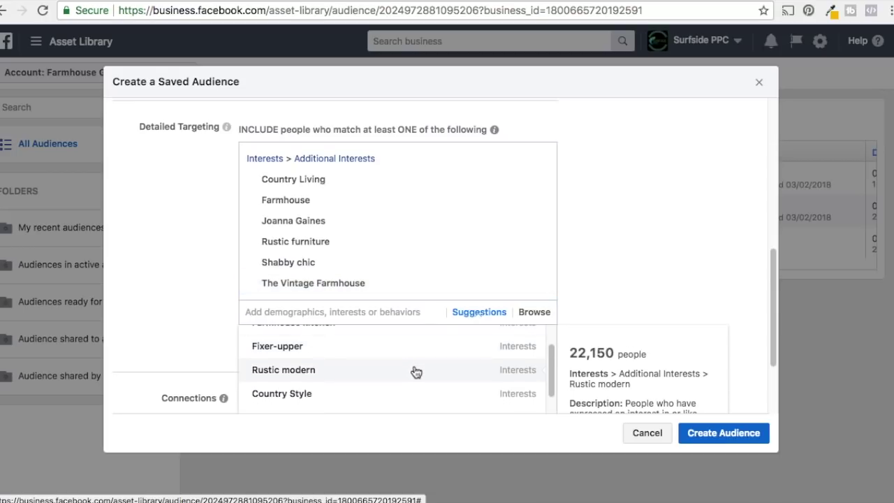
left_click(354, 395)
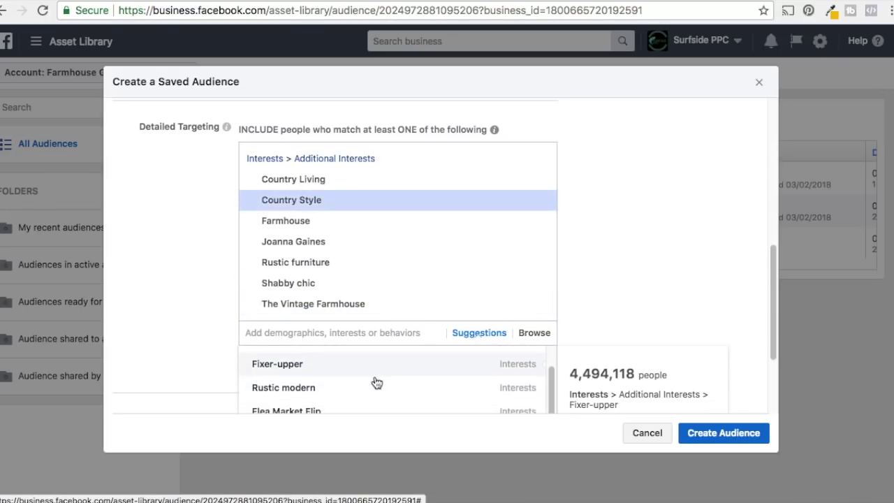
Step: Look through the remaining suggested interests and add Barnwood to the detailed targeting
scroll(399, 373, "down", 2)
scroll(189, 301, "down", 3)
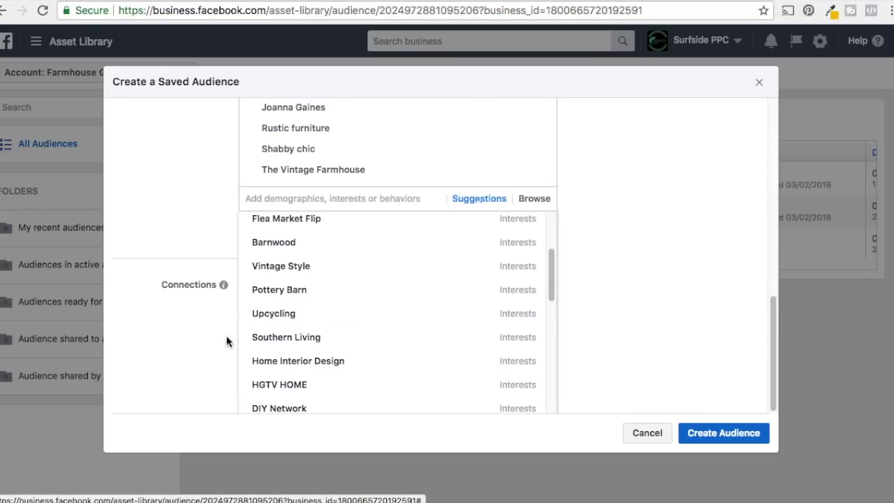
scroll(384, 328, "down", 3)
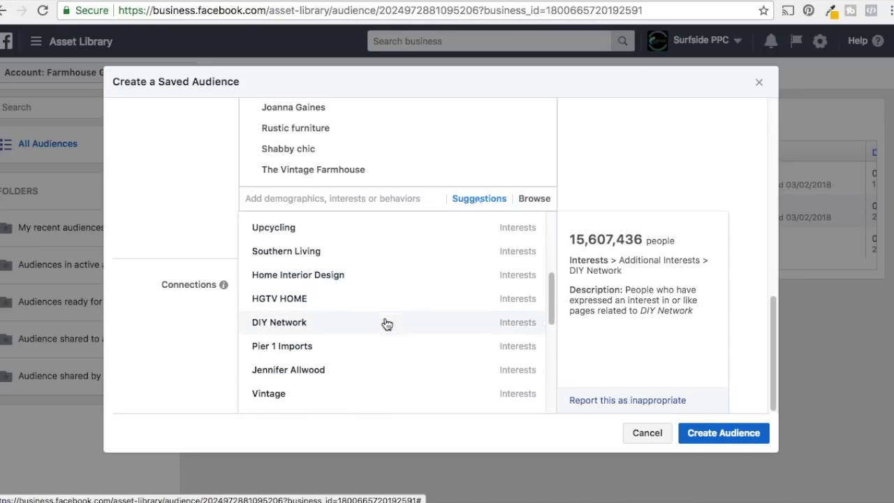
scroll(385, 323, "down", 1)
scroll(386, 325, "up", 4)
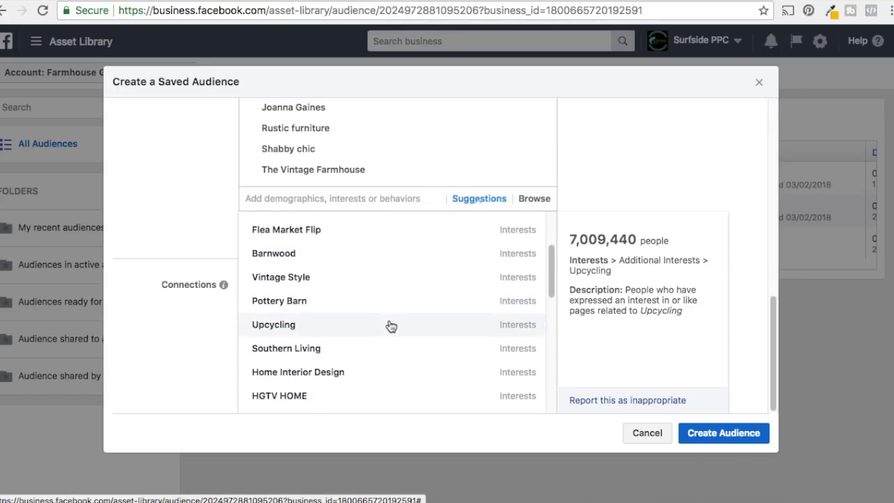
scroll(343, 283, "up", 1)
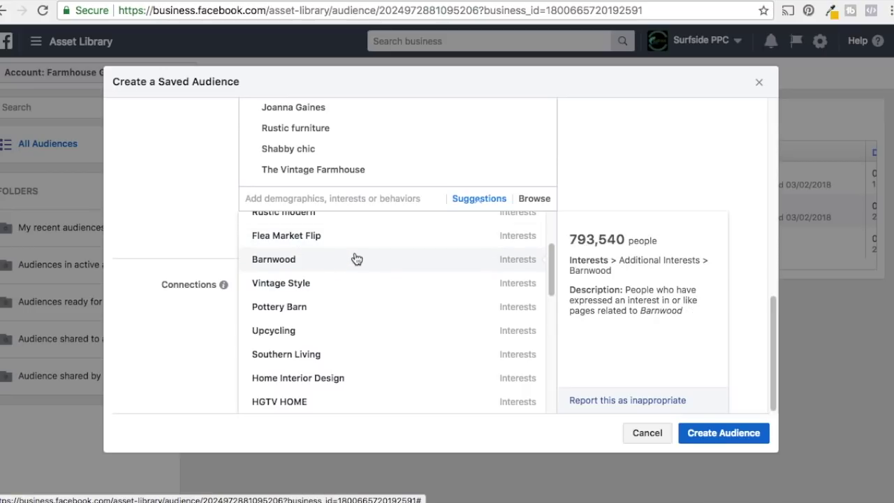
left_click(333, 264)
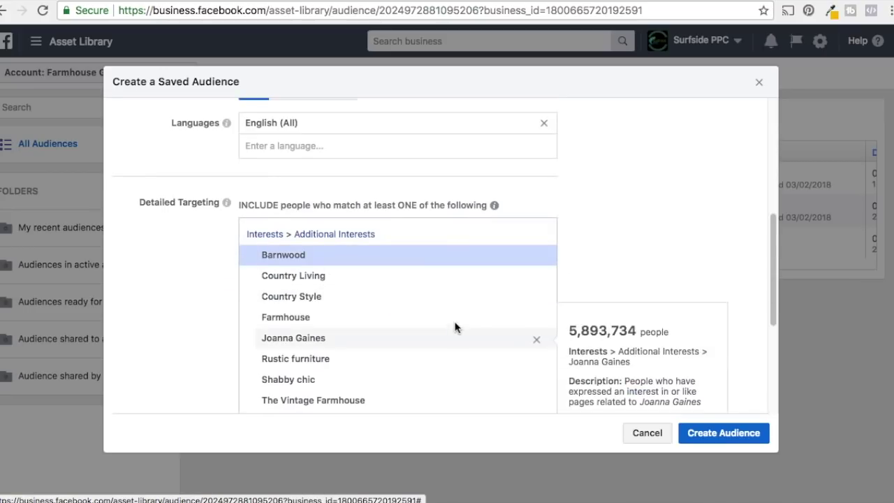
Step: Review the audience's potential reach and add a narrowing condition below the included interests
scroll(695, 183, "up", 5)
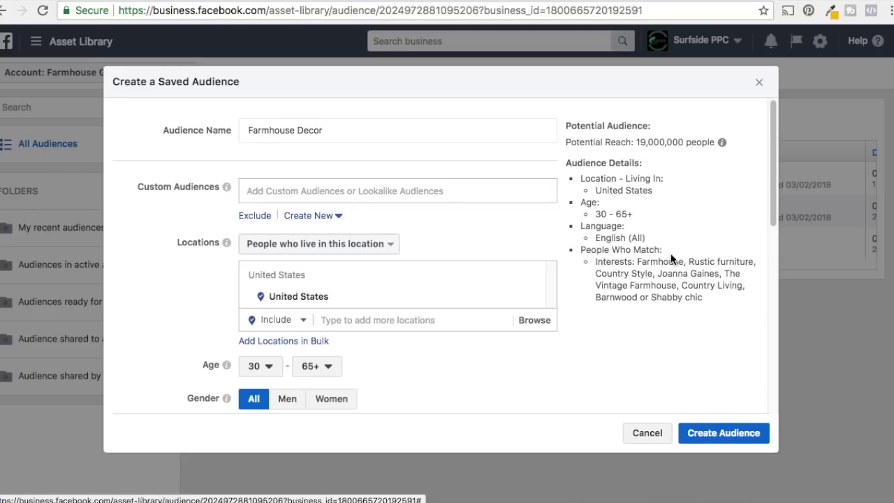
scroll(669, 250, "down", 6)
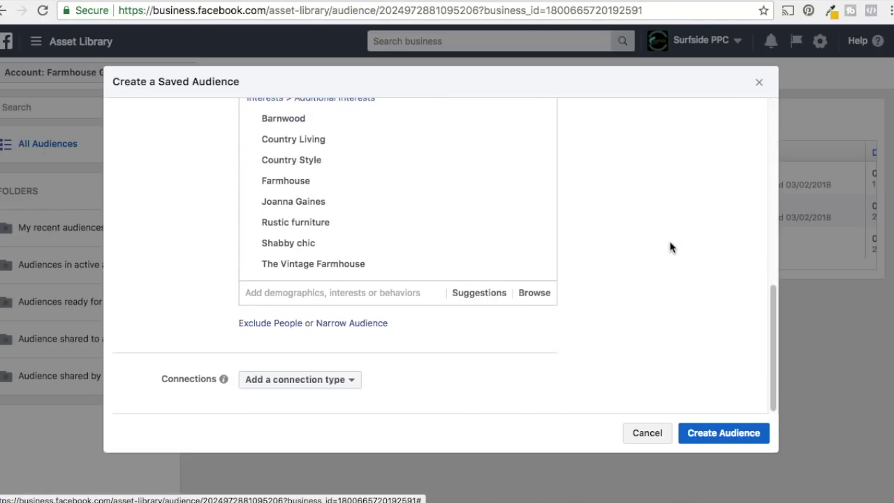
left_click(344, 325)
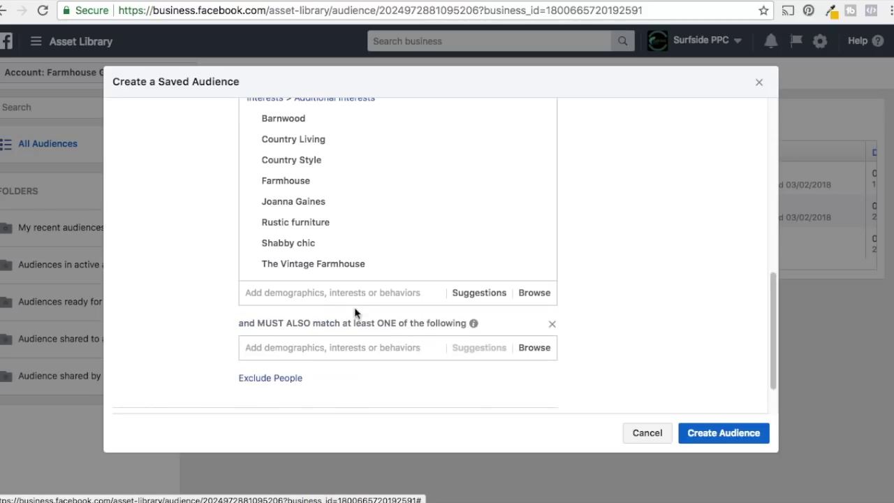
scroll(226, 285, "up", 3)
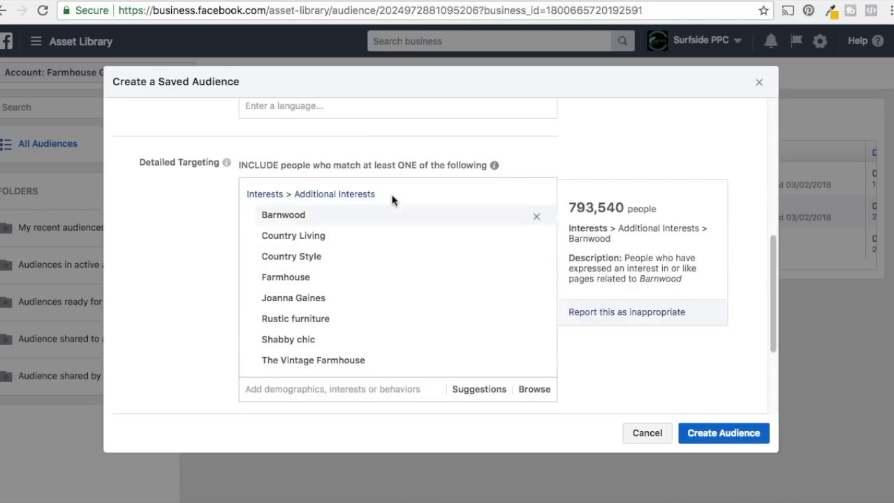
scroll(158, 245, "down", 3)
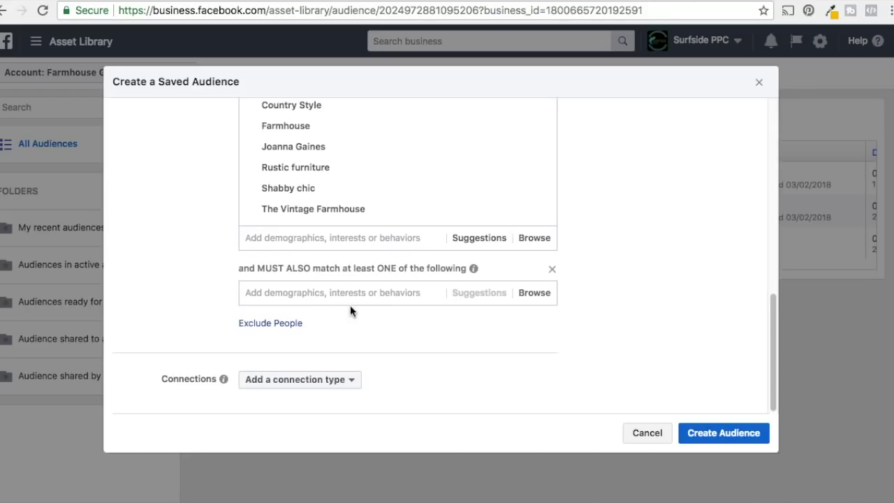
Step: Require the Home improvement and Home renovation behaviors from Purchase behavior > Home and garden in the narrowing condition
left_click(534, 293)
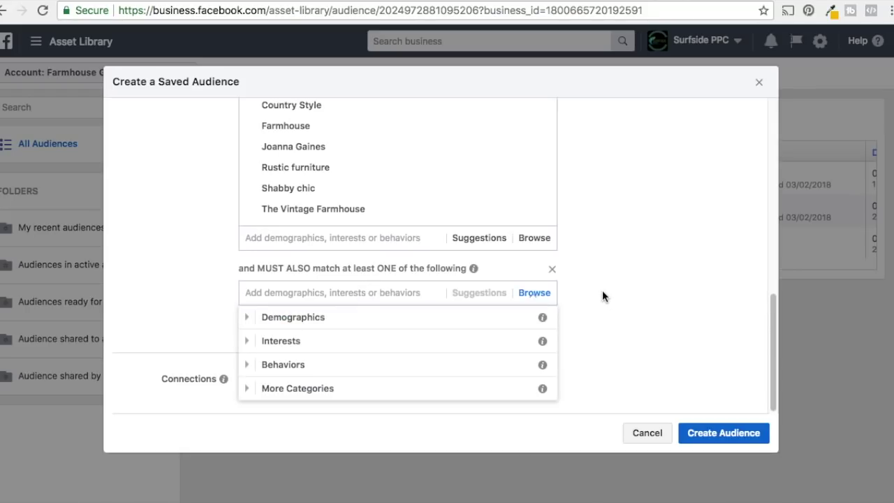
left_click(249, 364)
scroll(298, 353, "down", 5)
scroll(186, 299, "down", 2)
scroll(312, 305, "down", 1)
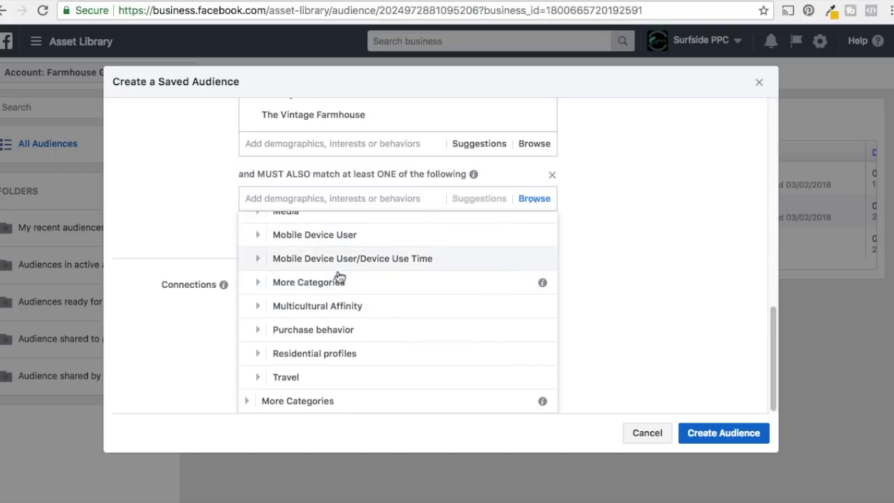
left_click(256, 329)
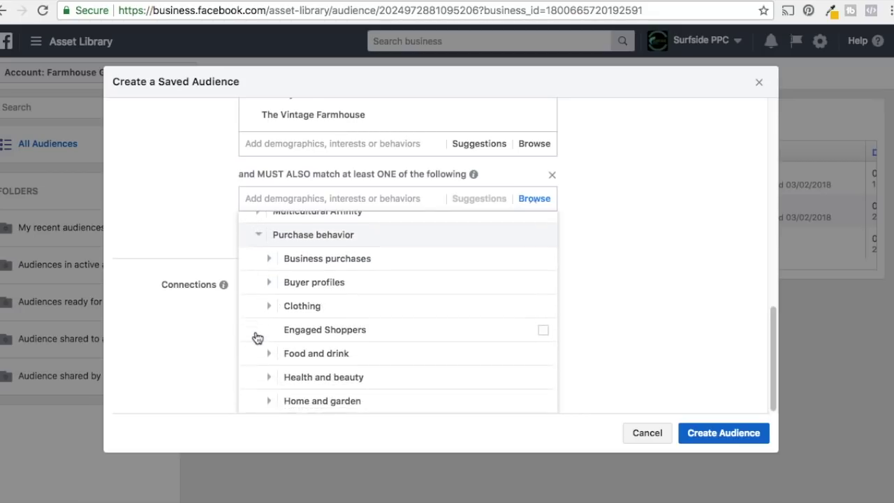
scroll(301, 281, "down", 2)
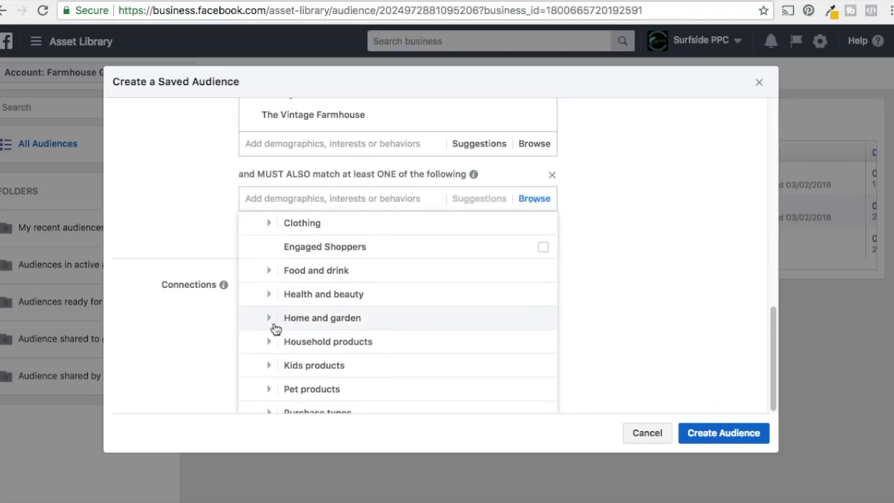
left_click(275, 324)
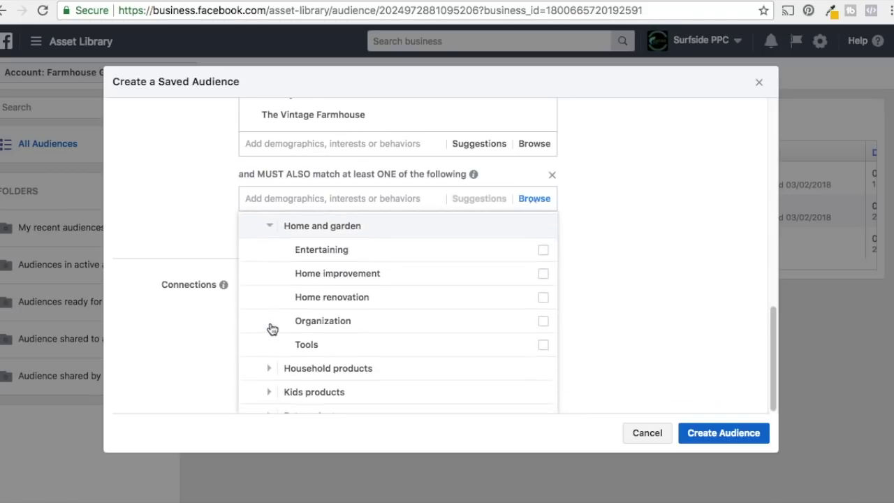
left_click(427, 279)
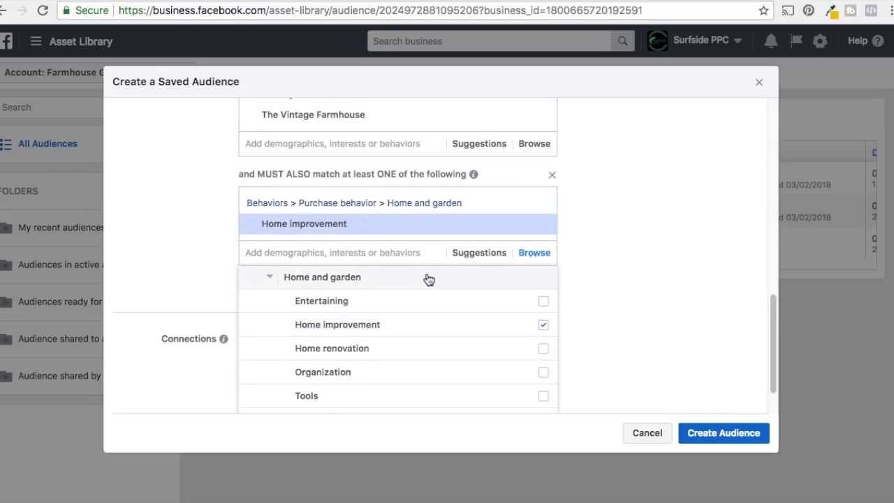
left_click(422, 358)
left_click(672, 257)
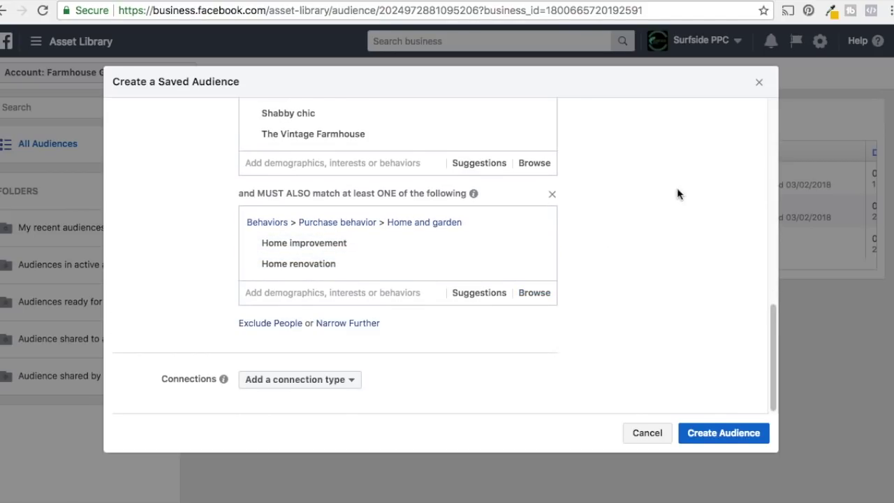
Step: Look through the suggested interests for the narrowing condition, without adding any
left_click(492, 293)
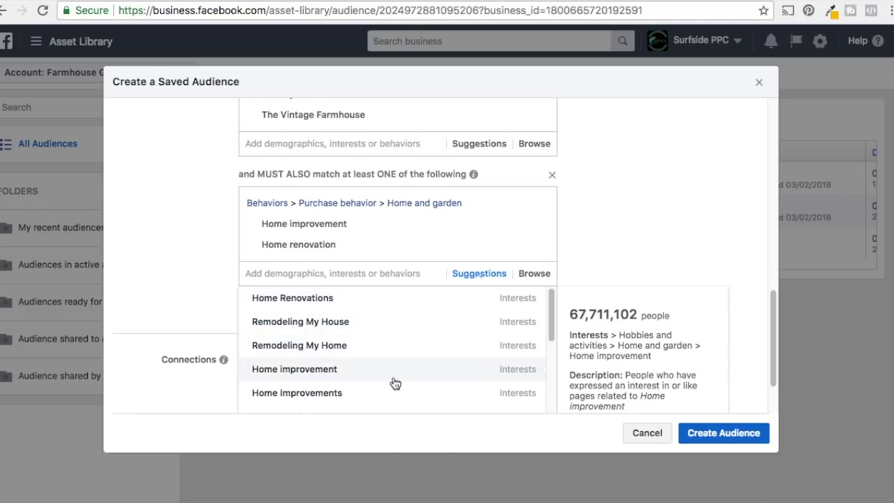
scroll(405, 343, "down", 1)
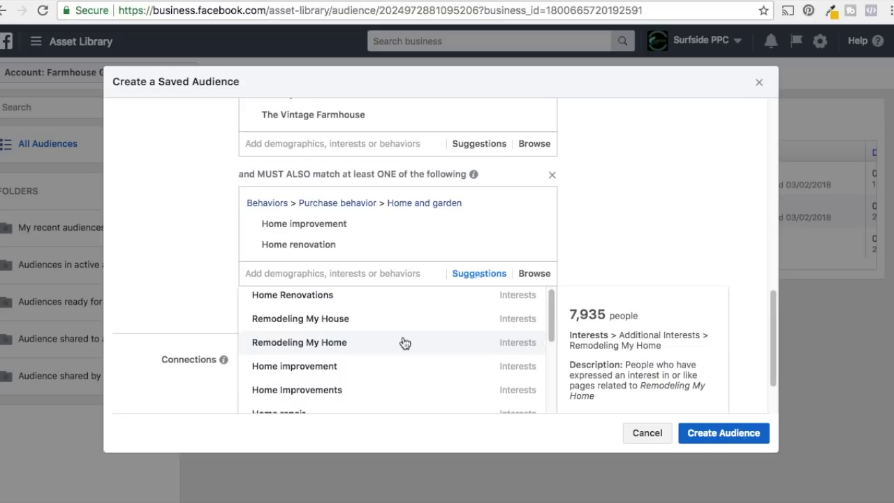
scroll(402, 348, "down", 2)
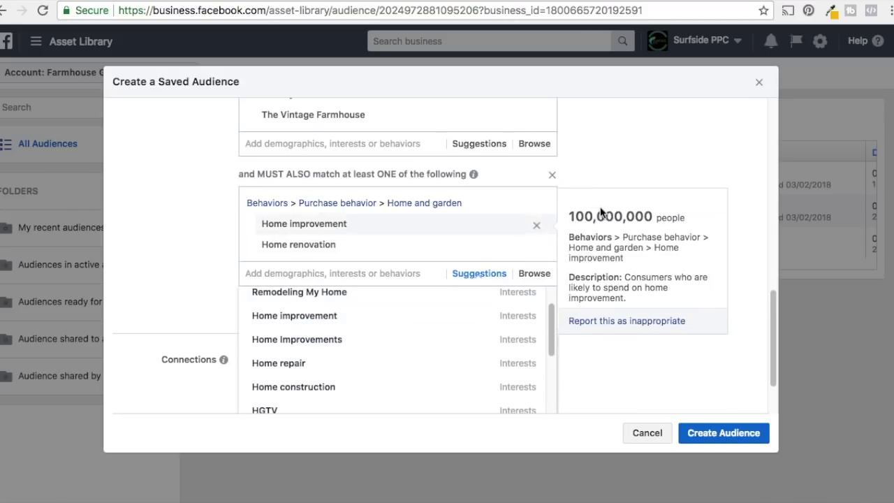
Step: Review the audience's potential reach and add another narrowing condition below the Home and garden purchase behaviors
left_click(641, 242)
scroll(644, 240, "up", 10)
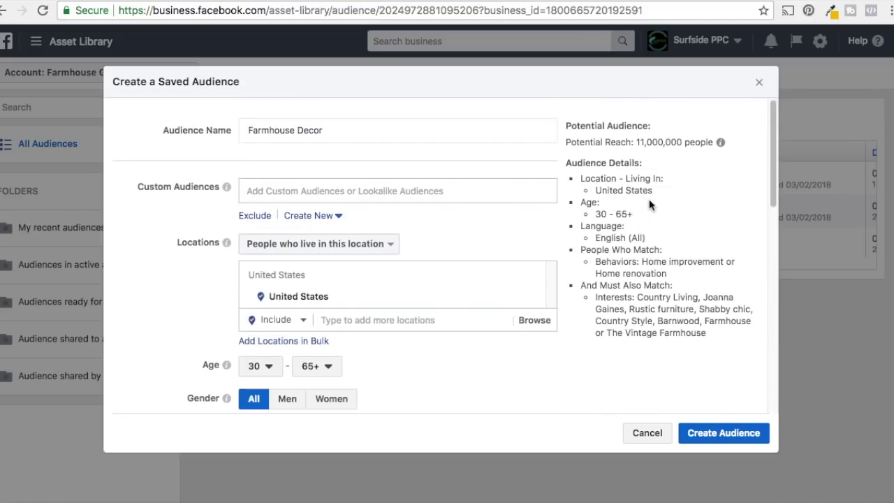
scroll(653, 213, "down", 10)
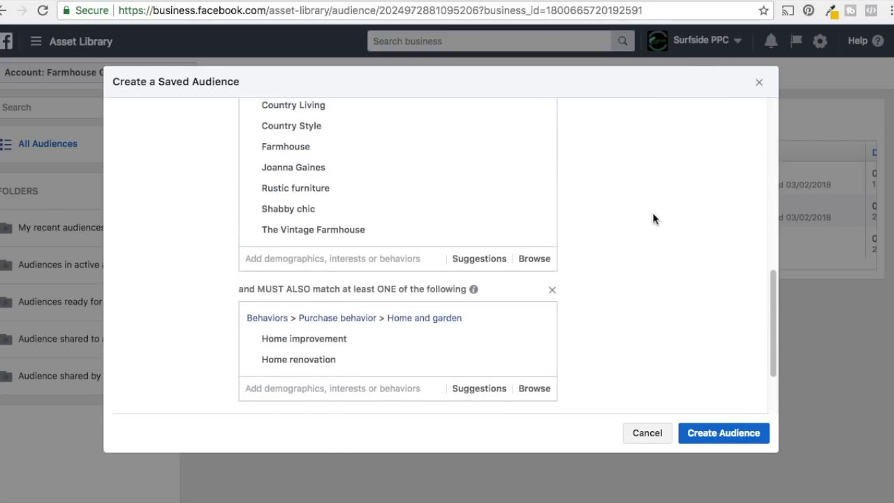
left_click(355, 323)
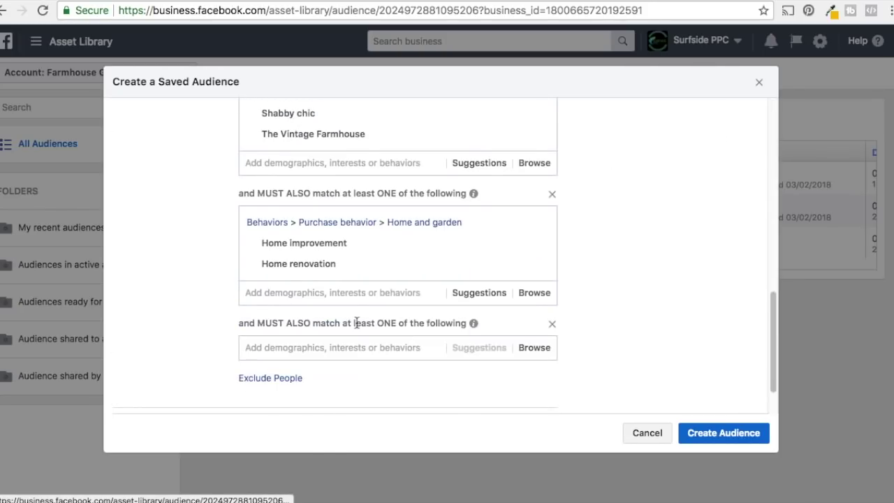
Step: Check the sizes of the included interests and remove Country Living from them
scroll(614, 314, "up", 4)
scroll(643, 312, "down", 3)
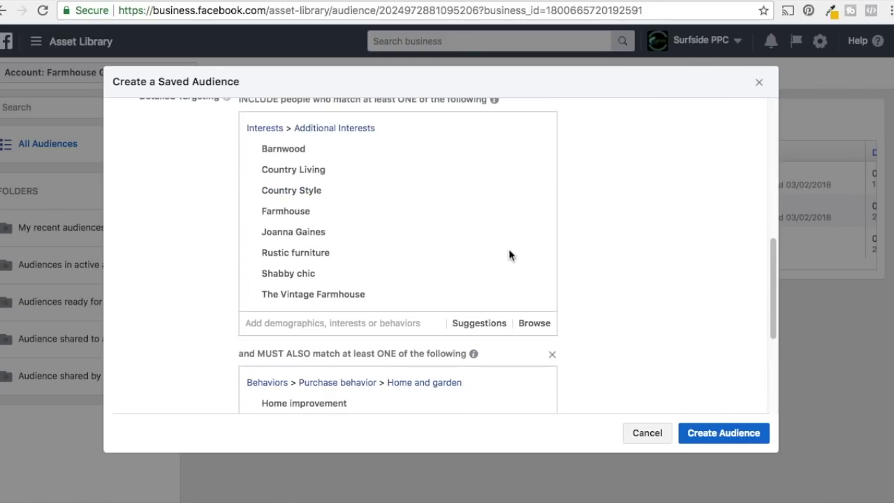
mouse_move(389, 147)
mouse_move(423, 183)
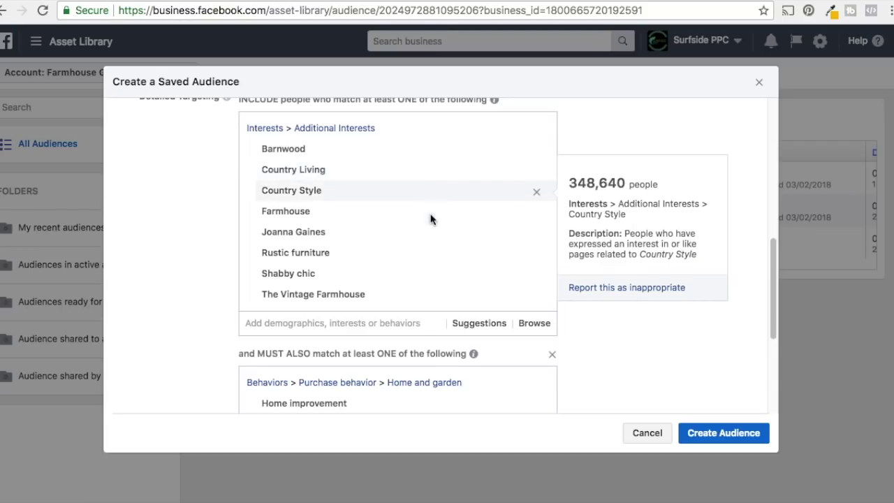
mouse_move(433, 257)
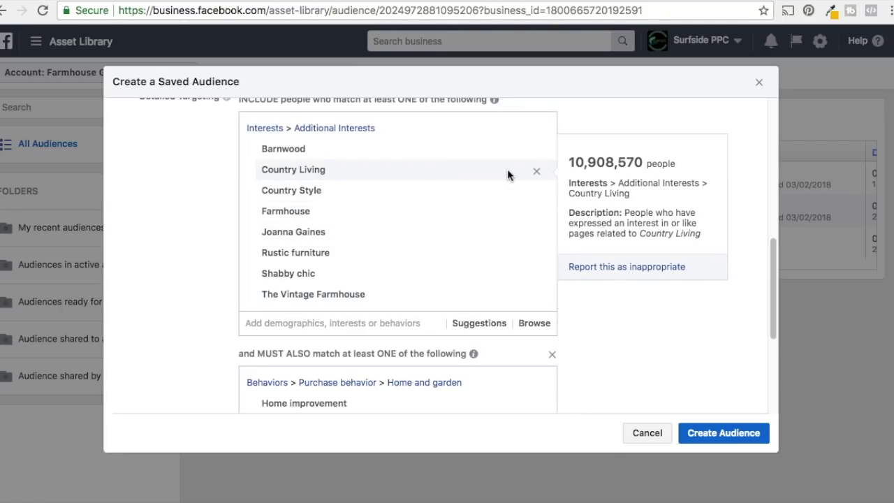
left_click(537, 174)
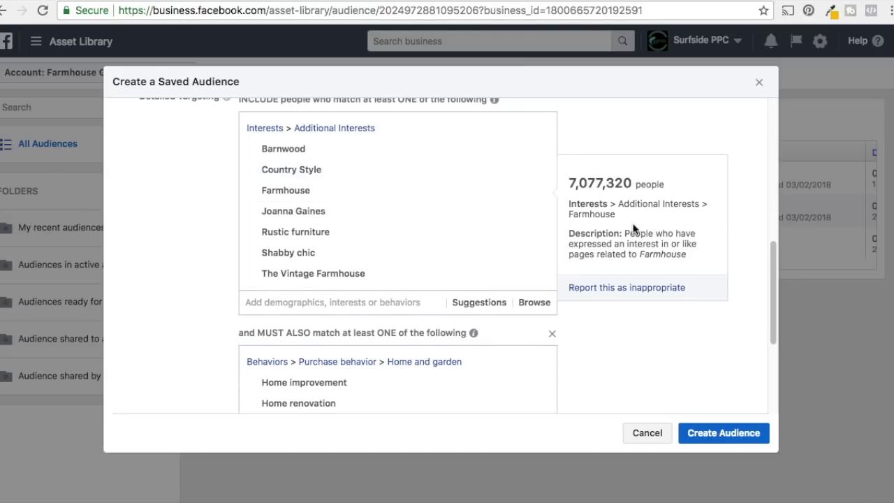
Step: Require the Country Living interest in the empty narrowing condition and check the audience's potential reach
scroll(707, 150, "down", 3)
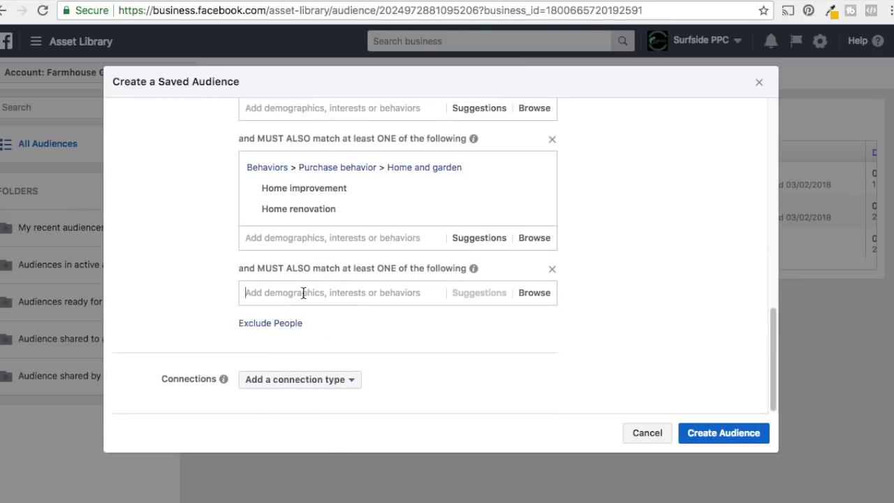
type("country living")
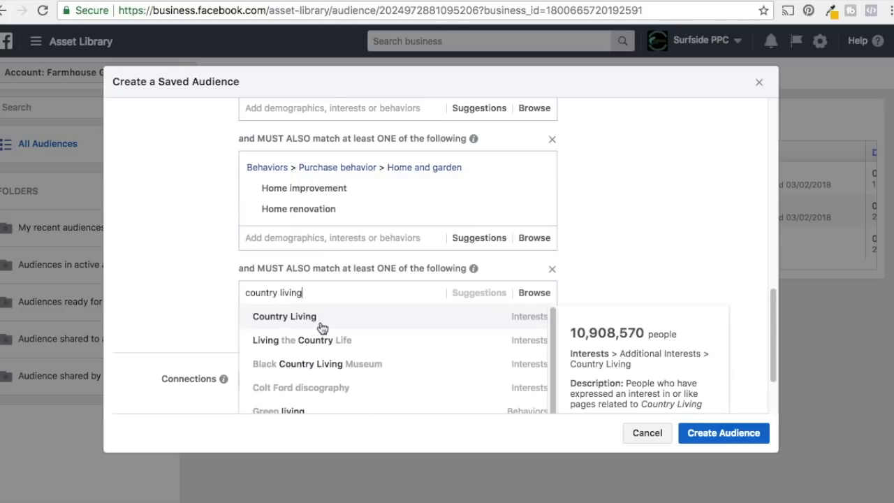
left_click(319, 320)
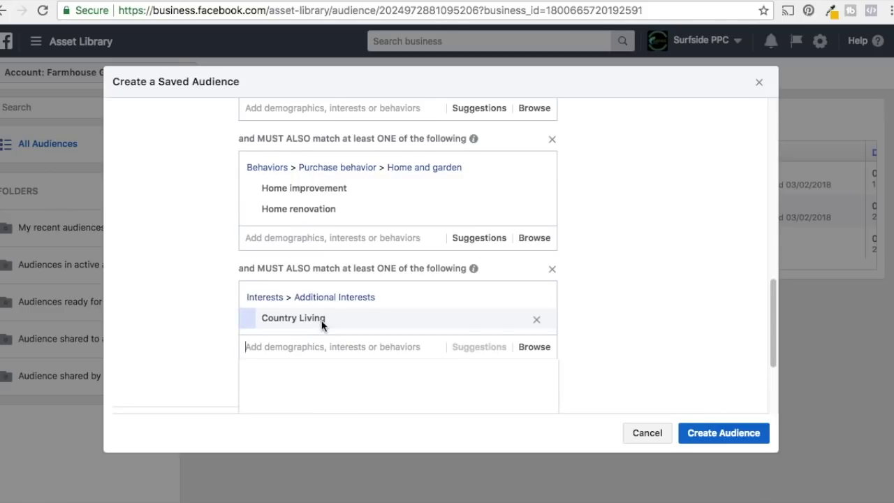
scroll(639, 259, "up", 10)
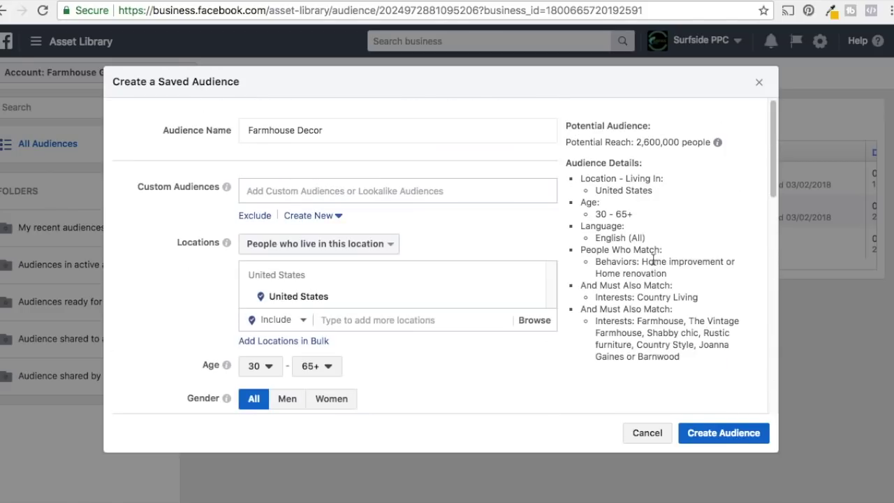
Step: Remove Farmhouse from the included interests in the detailed targeting
scroll(662, 209, "down", 10)
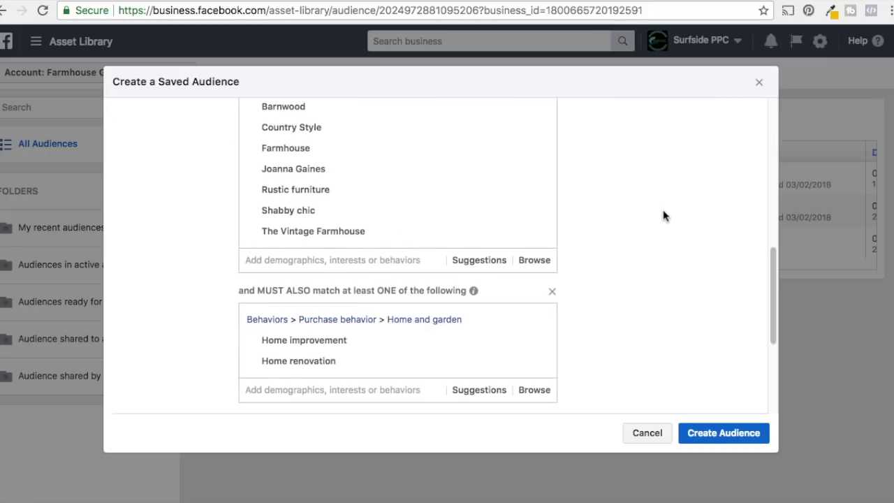
scroll(456, 318, "up", 5)
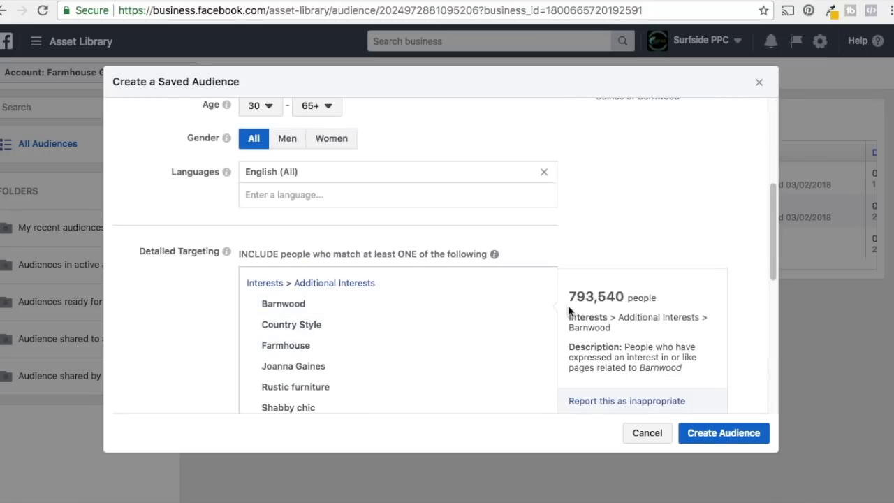
left_click(536, 349)
scroll(663, 273, "down", 8)
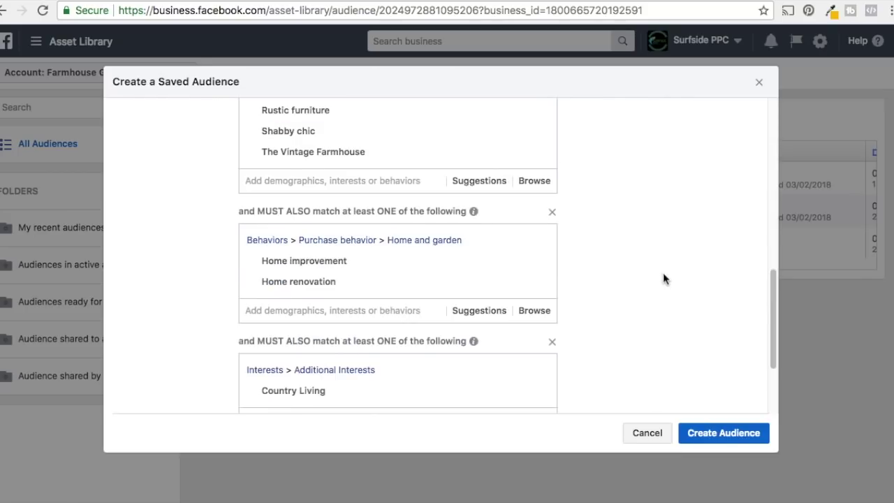
Step: Narrow the audience further with a condition requiring the Farmhouse interest
left_click(347, 322)
left_click(364, 347)
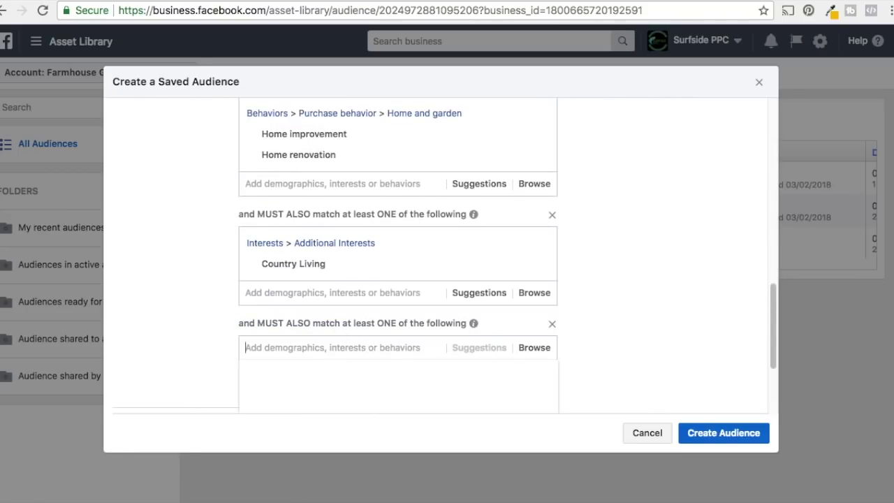
type("farmhouse")
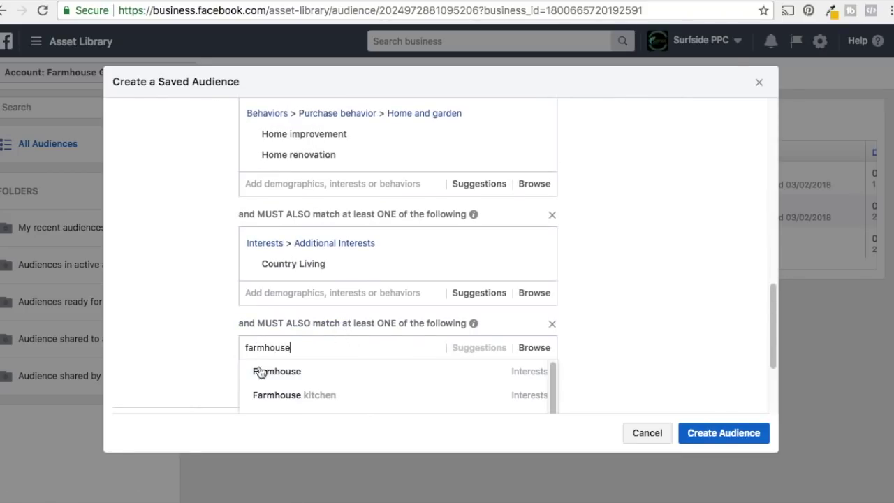
left_click(381, 376)
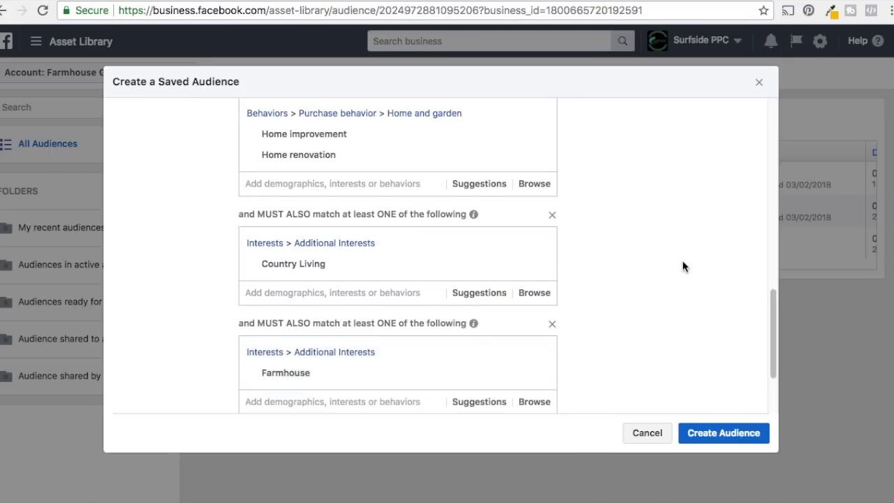
Step: Review the potential reach, the included interests and each narrowing condition, including the sizes of the Home improvement and Home renovation behaviors
scroll(671, 210, "up", 10)
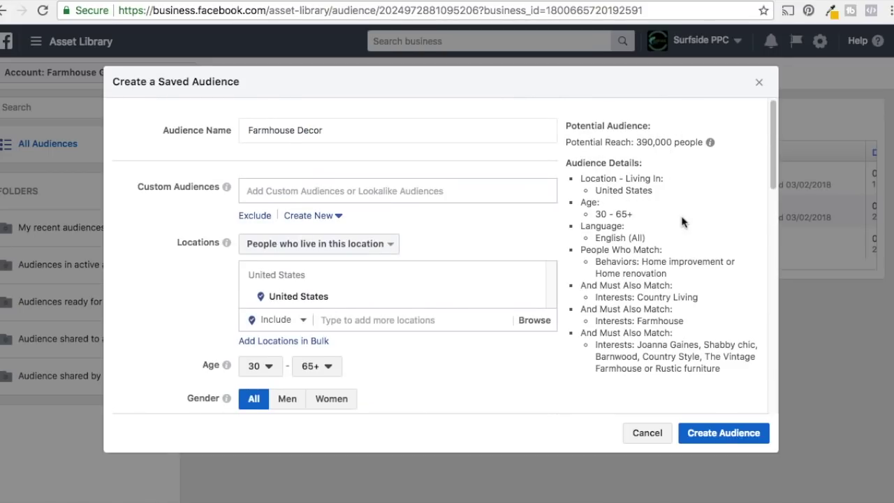
scroll(696, 290, "down", 8)
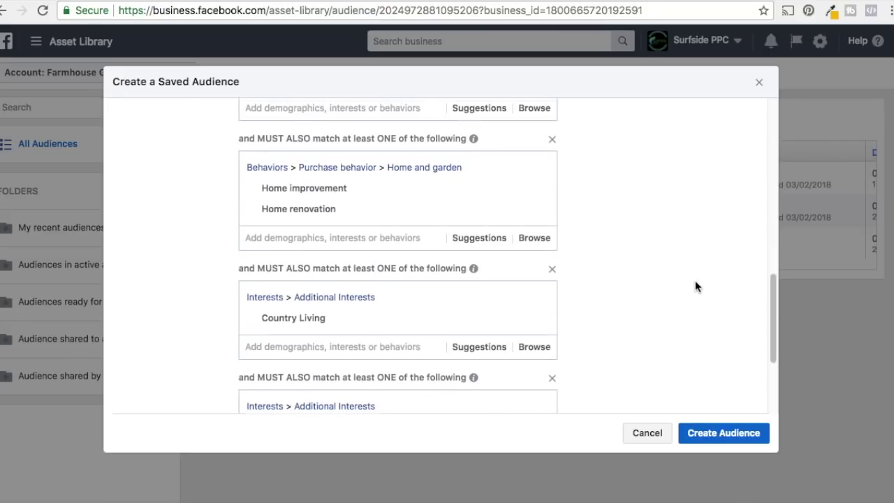
scroll(695, 280, "up", 5)
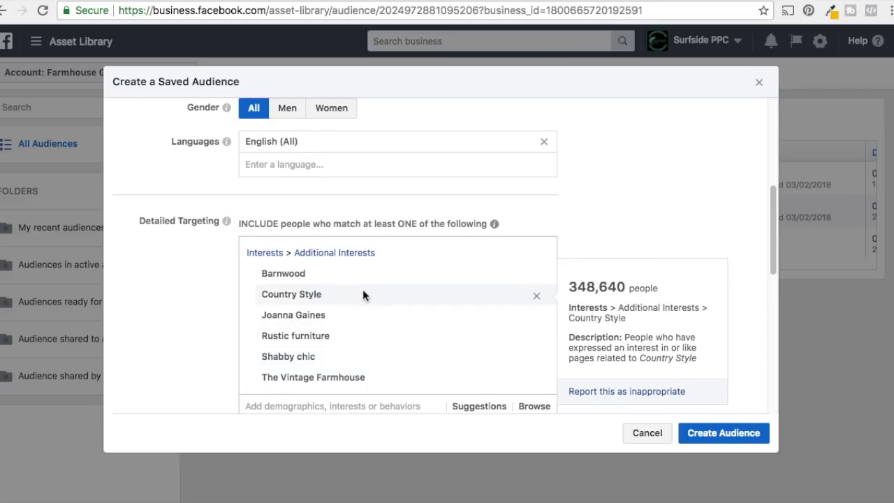
scroll(155, 291, "down", 2)
scroll(156, 291, "down", 4)
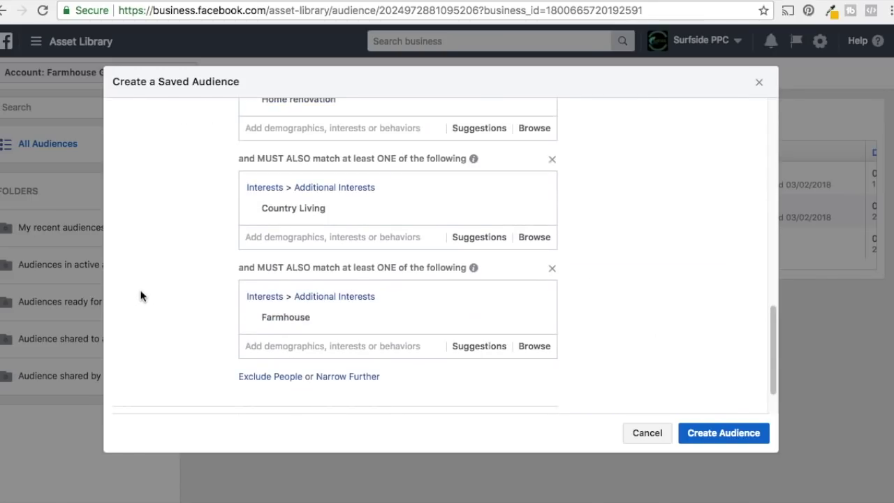
scroll(210, 221, "up", 1)
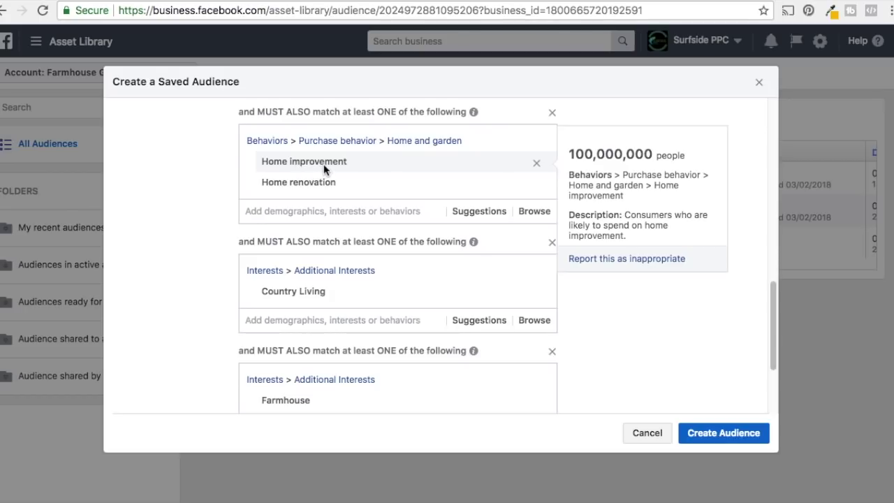
mouse_move(364, 183)
mouse_move(433, 161)
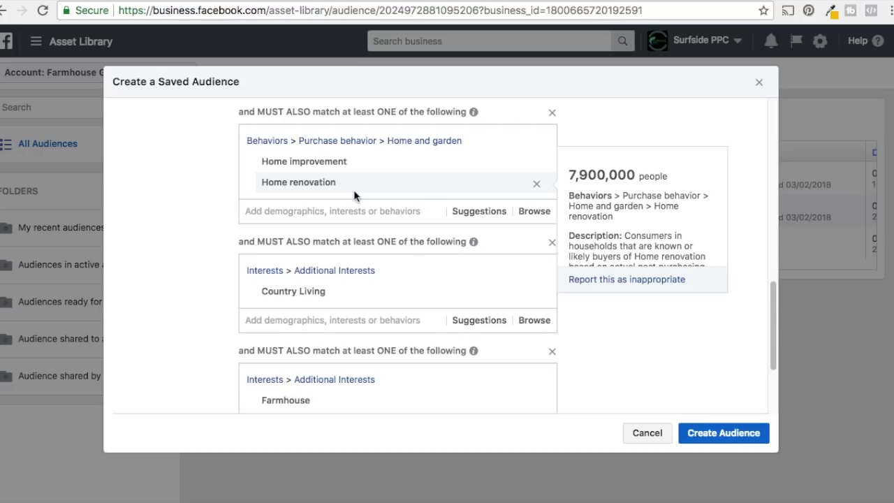
mouse_move(381, 171)
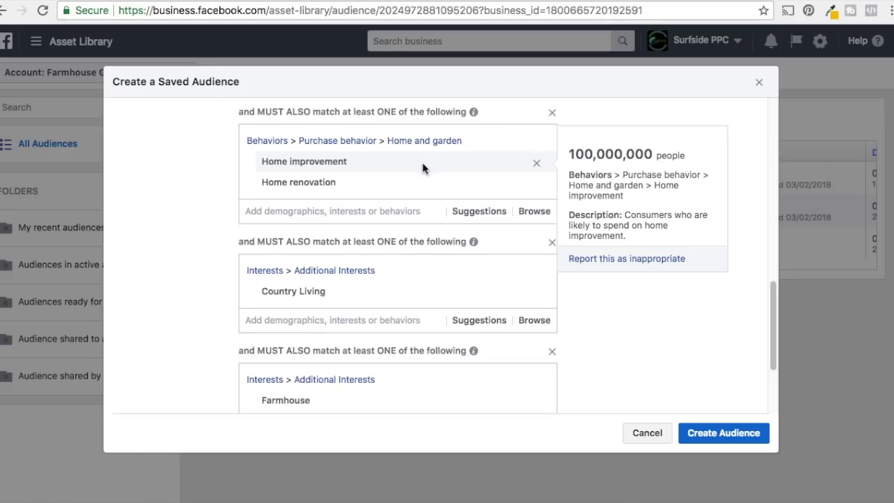
scroll(115, 266, "down", 2)
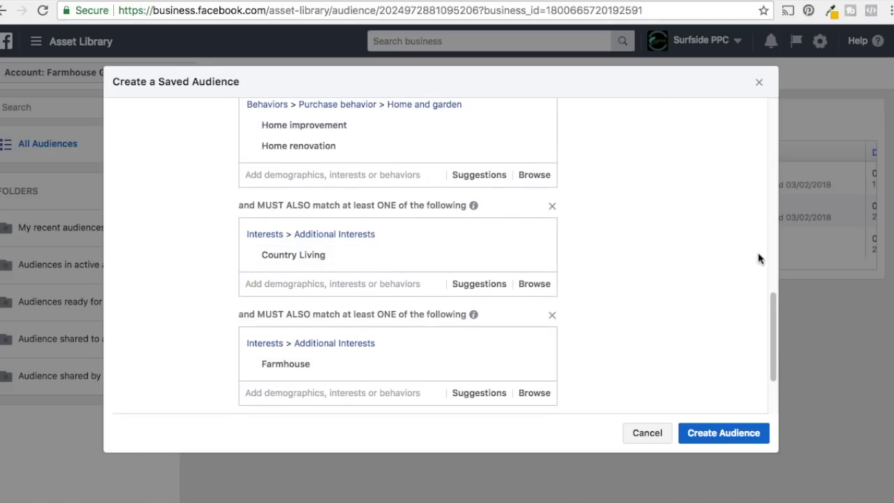
scroll(759, 259, "up", 10)
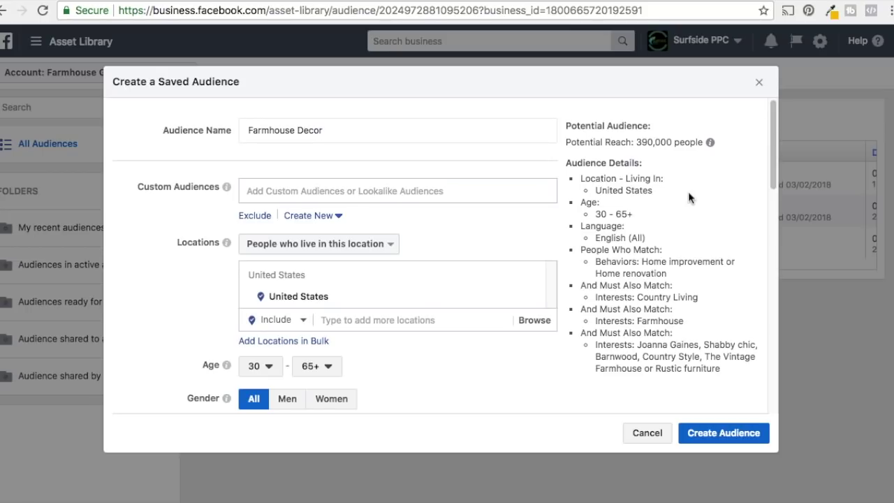
scroll(688, 191, "down", 10)
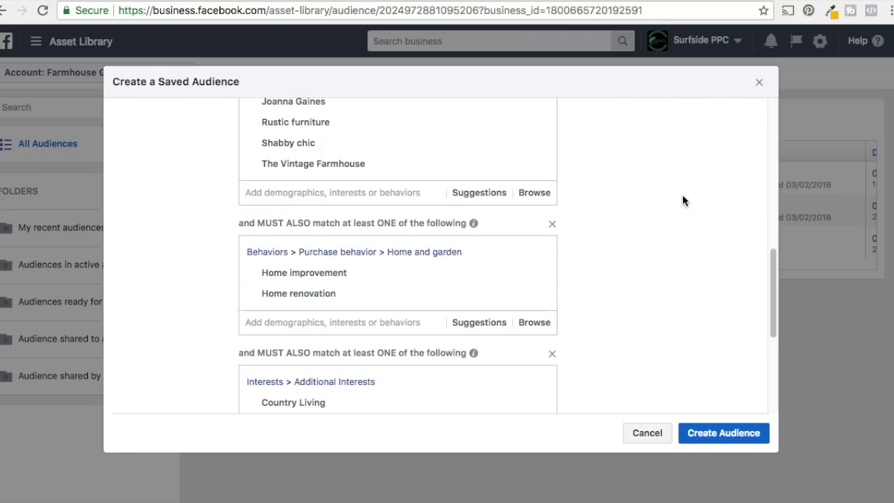
scroll(684, 185, "down", 4)
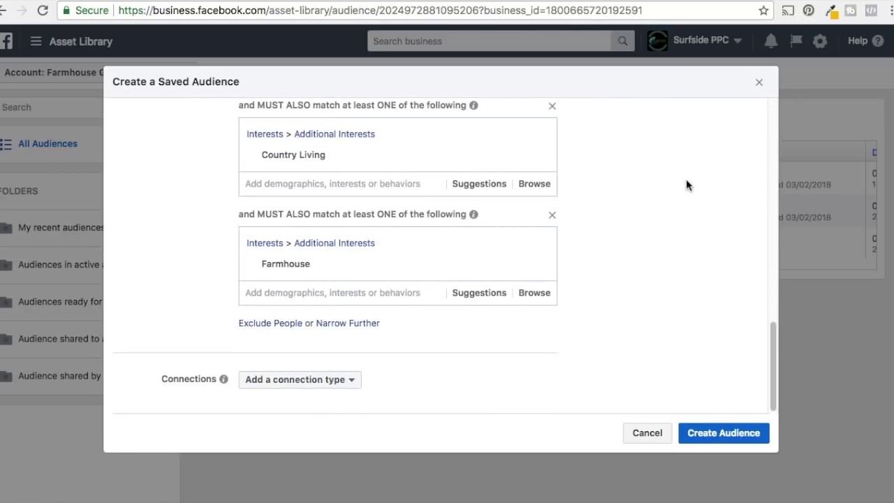
left_click(264, 324)
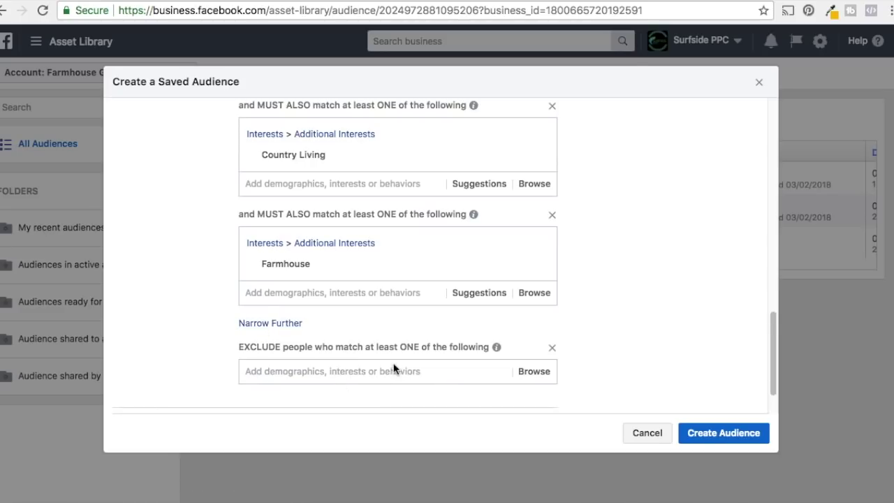
scroll(664, 319, "down", 2)
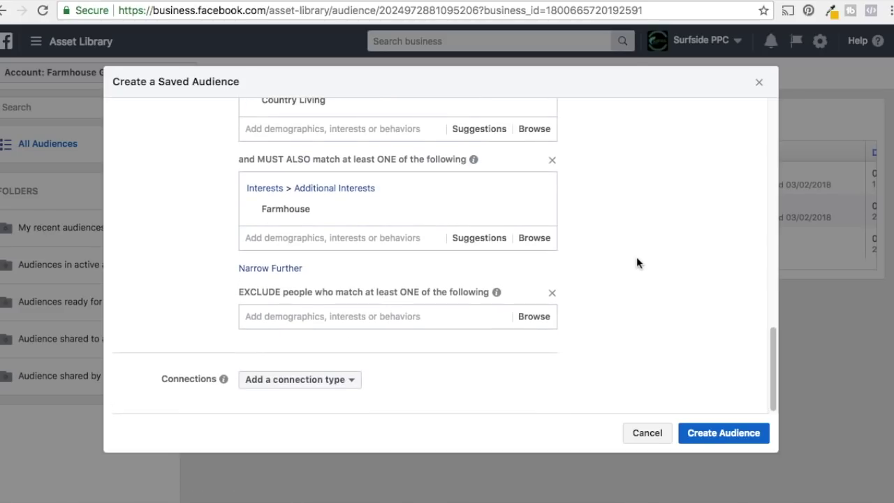
left_click(552, 296)
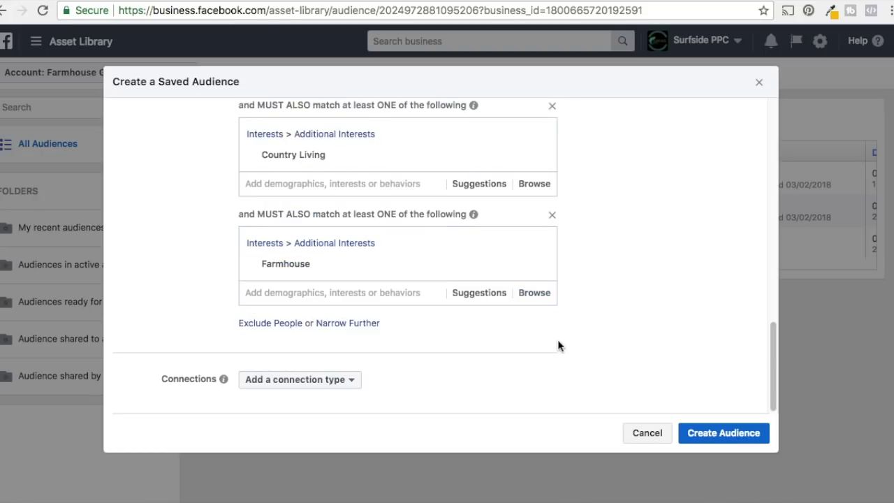
Step: Set the connection type to Facebook Pages > Exclude people who like your Page and create the Farmhouse Decor audience
left_click(260, 379)
mouse_move(246, 331)
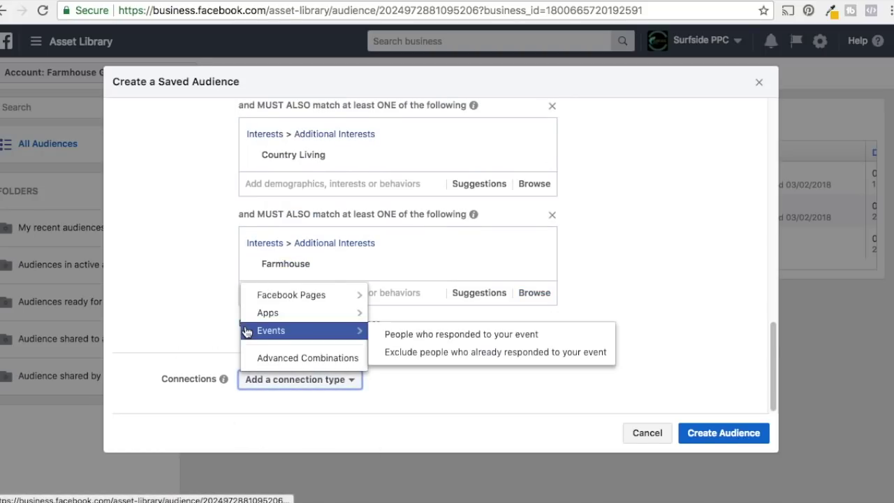
mouse_move(291, 296)
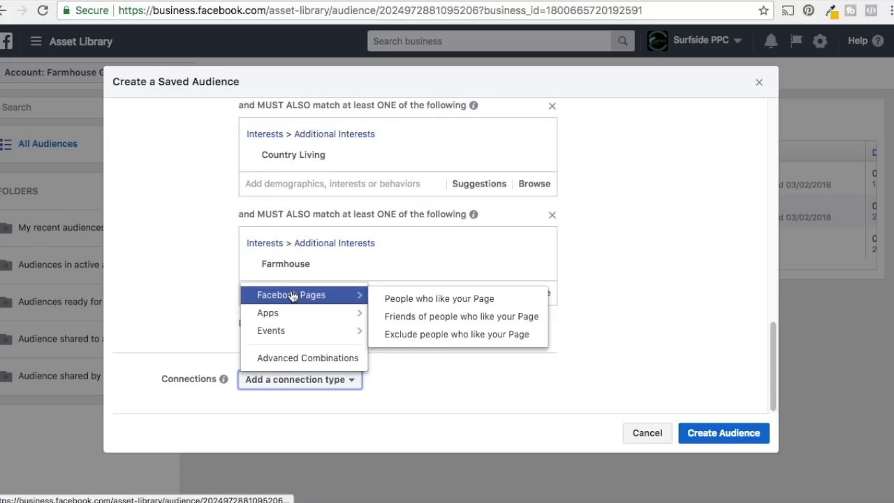
left_click(426, 335)
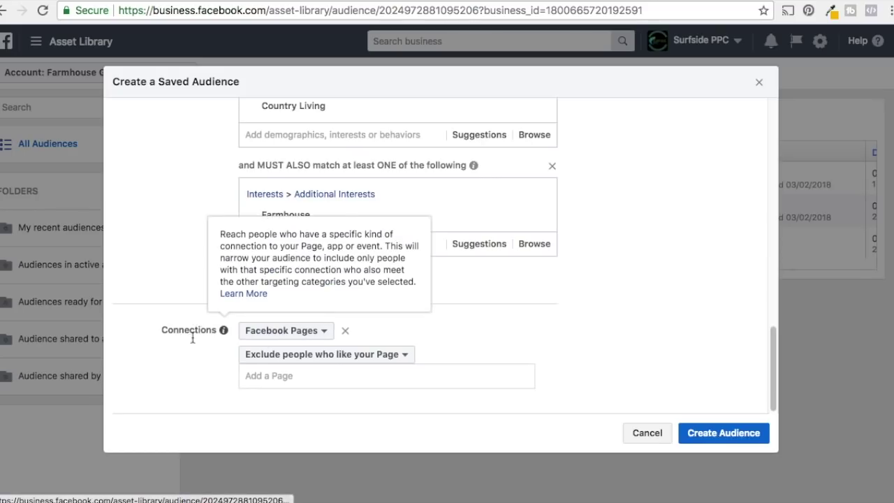
left_click(742, 440)
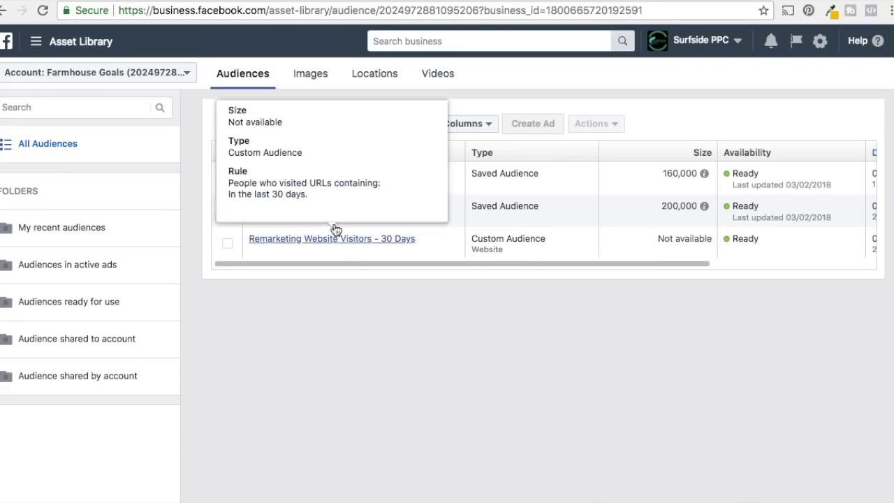
Step: Examine the account's audiences and its image library, previewing the farmhouse ad 1, farmhouse ad 2 and farmhouse ad 3 images
mouse_move(290, 178)
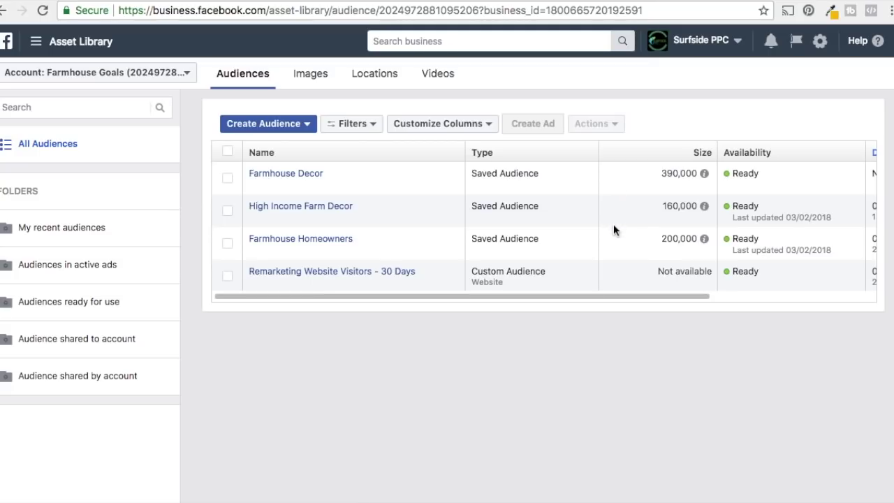
left_click(318, 78)
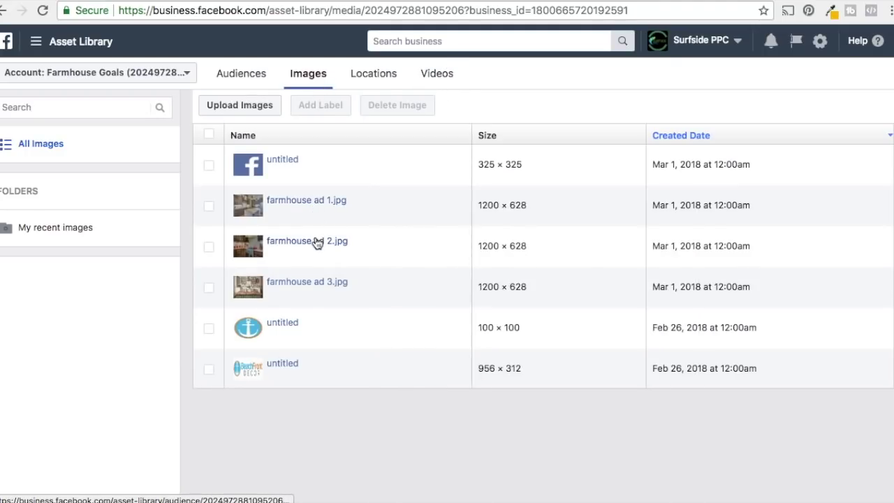
mouse_move(314, 286)
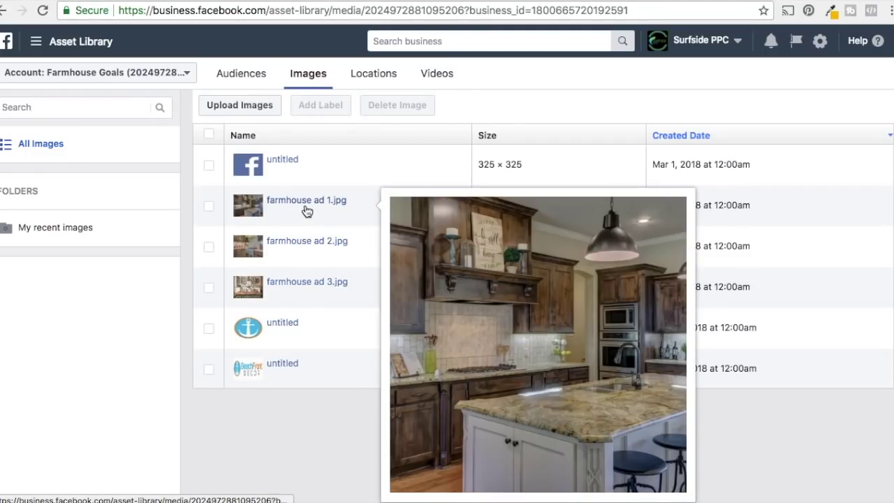
left_click(243, 76)
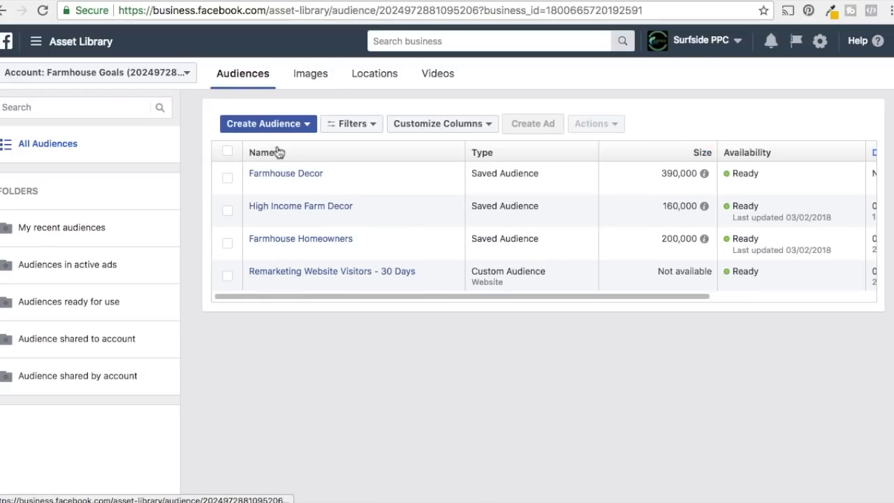
left_click(323, 74)
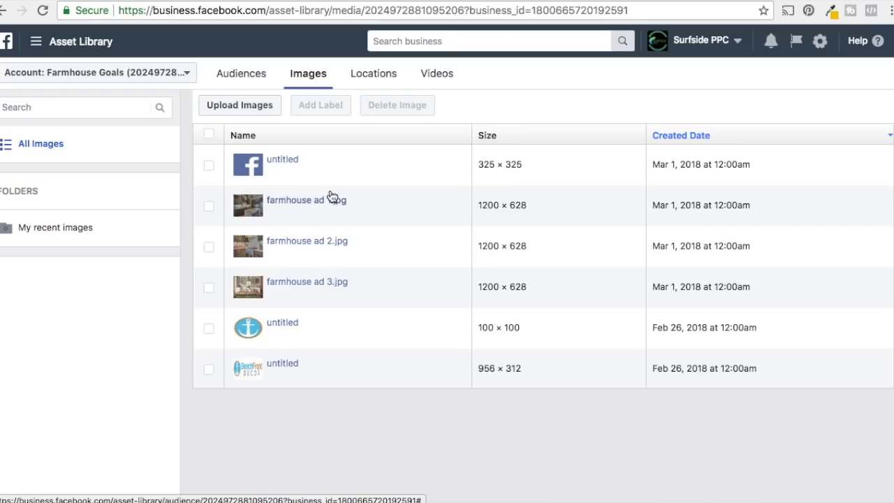
mouse_move(296, 246)
mouse_move(315, 292)
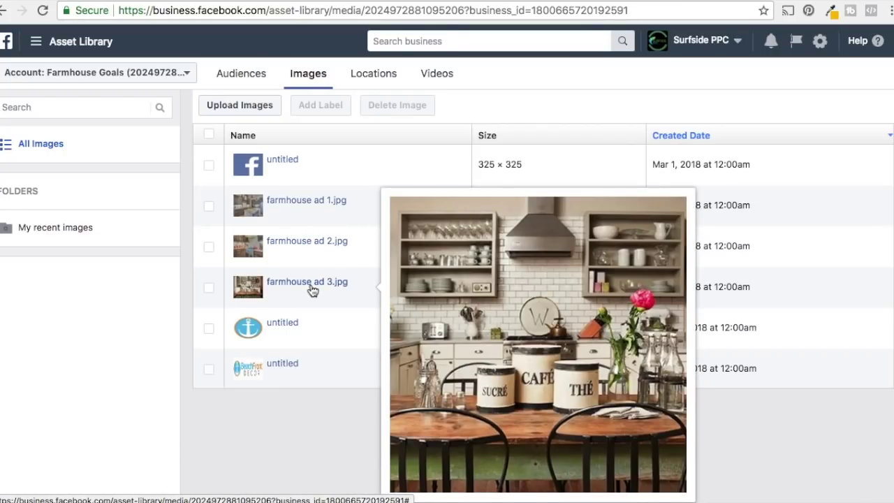
Step: Preview the farmhouse ad images in the asset library and check its video section
mouse_move(313, 209)
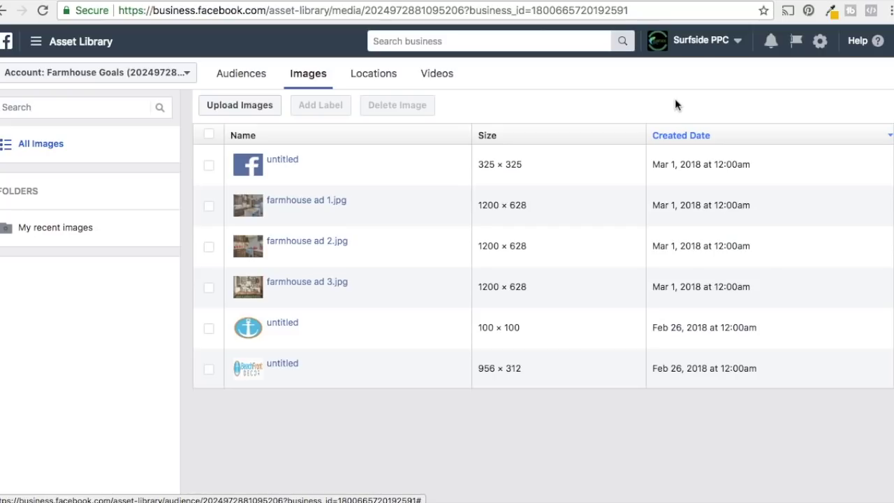
left_click(438, 74)
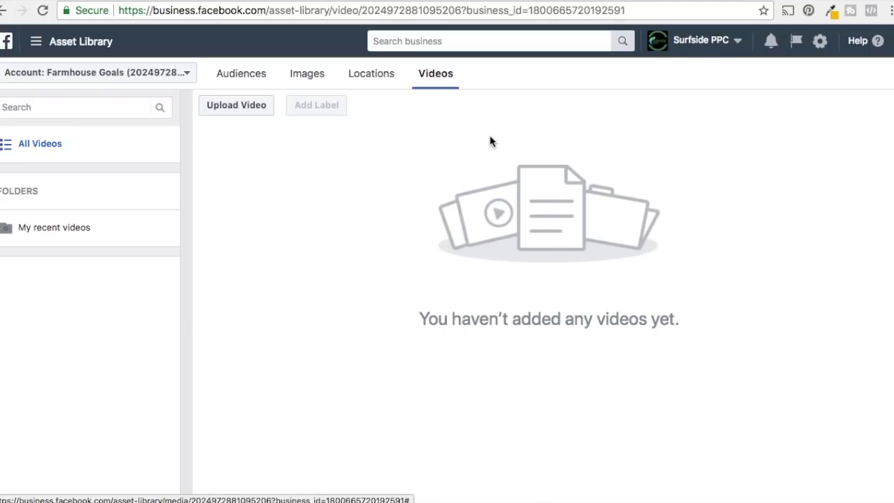
left_click(314, 78)
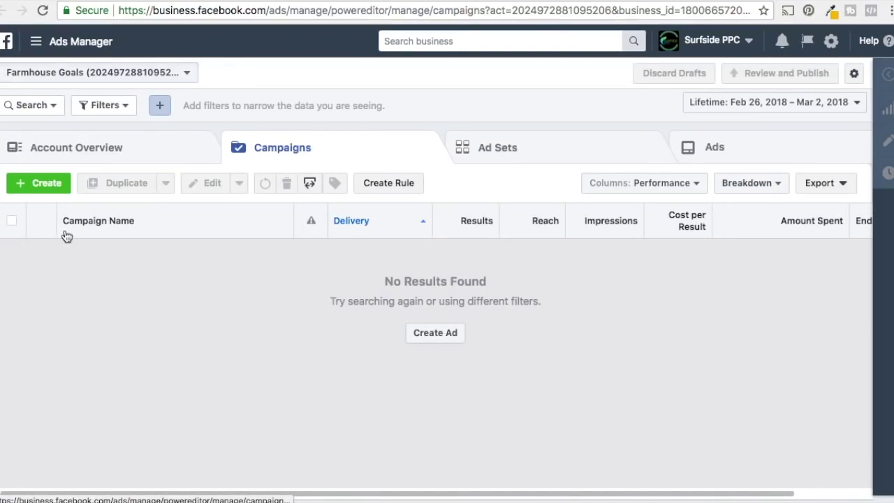
Step: Start creating a new ad campaign in the Farmhouse Goals account and look over the marketing objectives
left_click(42, 186)
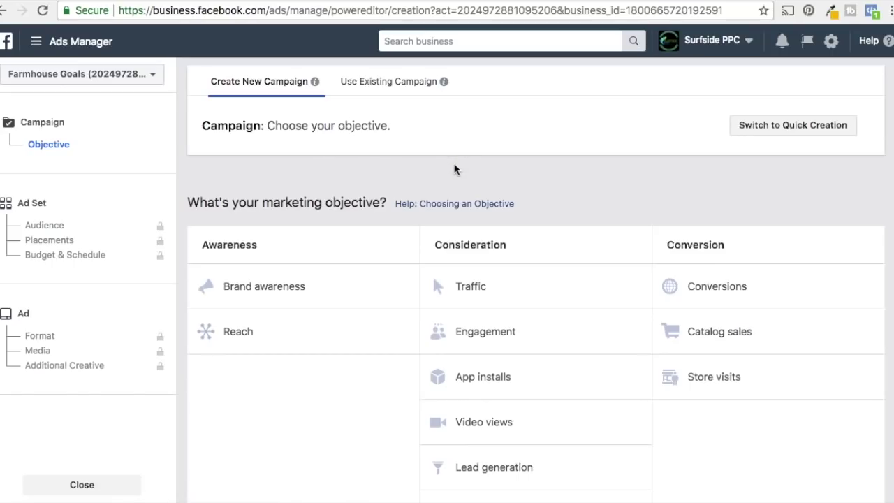
scroll(338, 162, "down", 1)
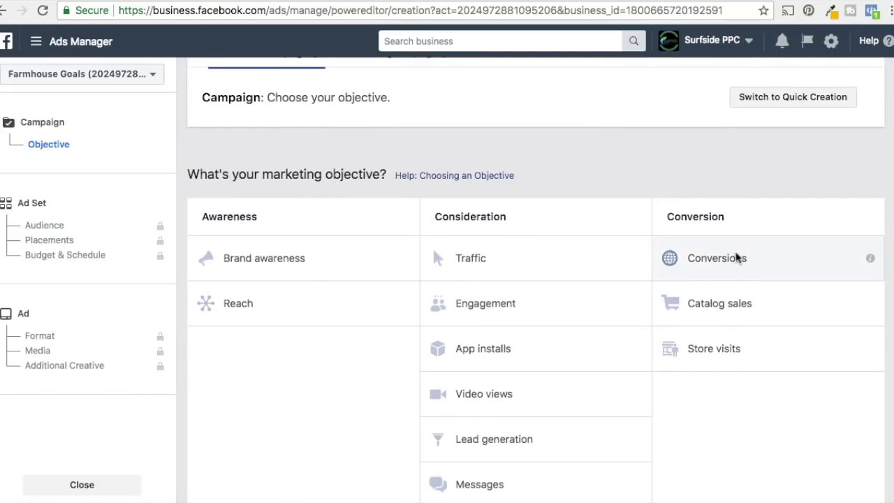
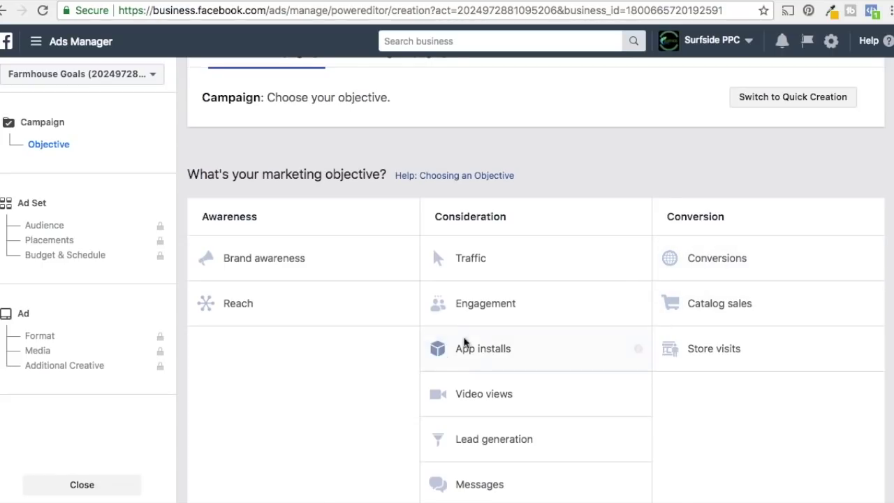
Step: Try the Engagement objective and compare its Post engagement, Page likes and Event responses options
left_click(484, 303)
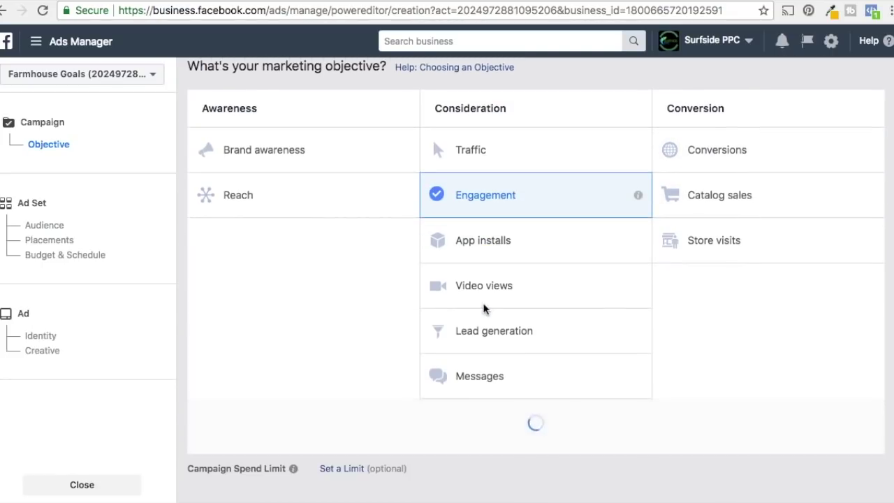
scroll(345, 269, "down", 4)
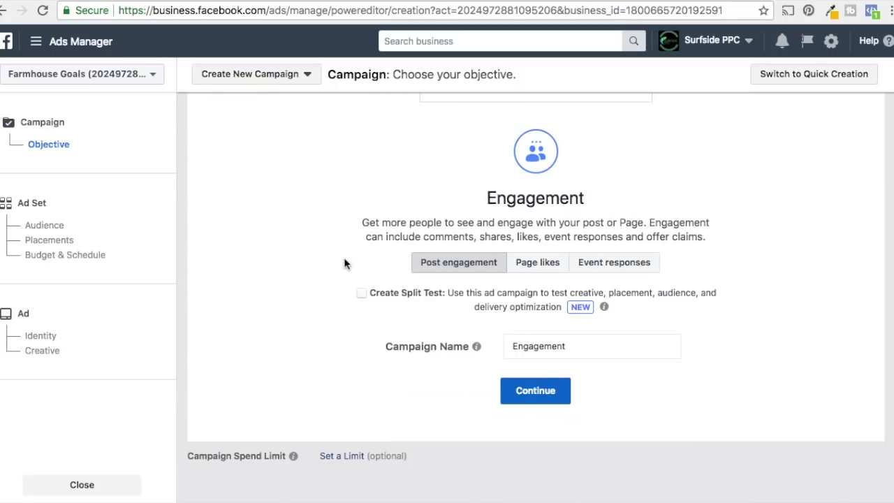
left_click(550, 269)
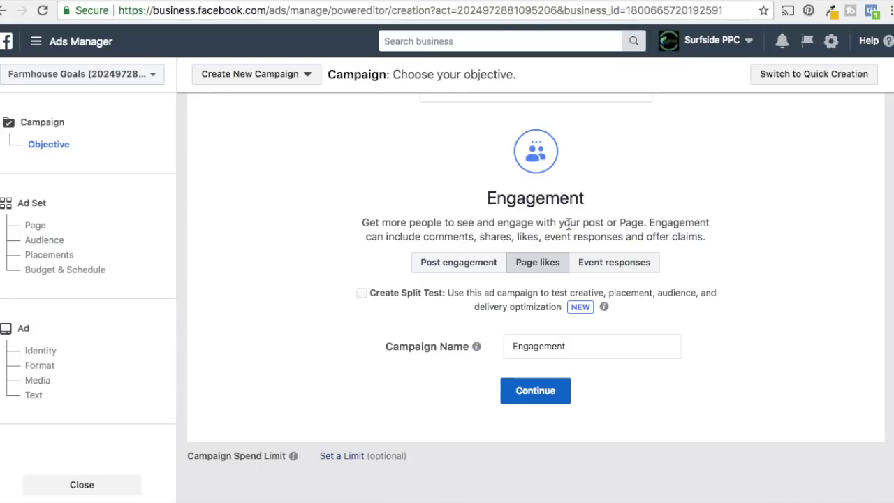
left_click(613, 263)
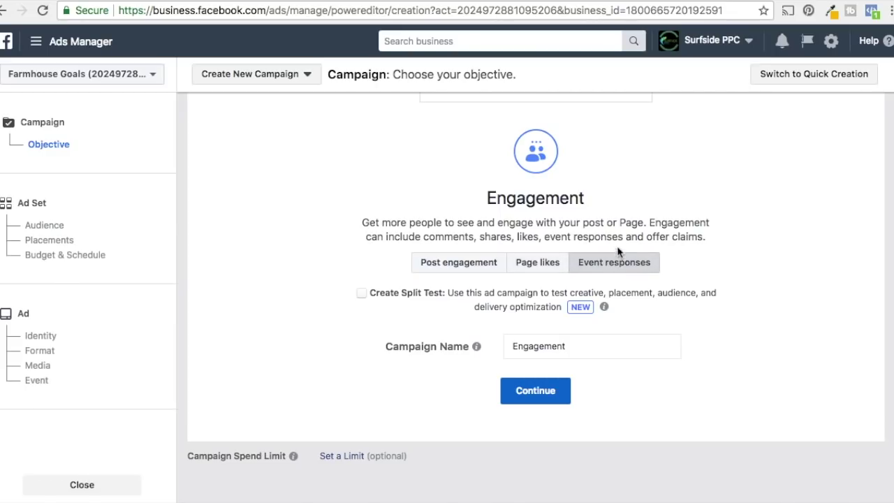
left_click(452, 266)
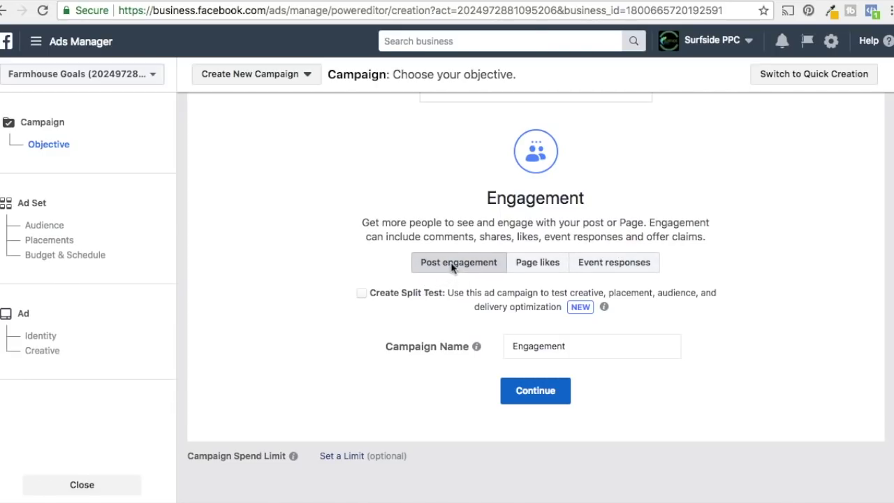
left_click(535, 271)
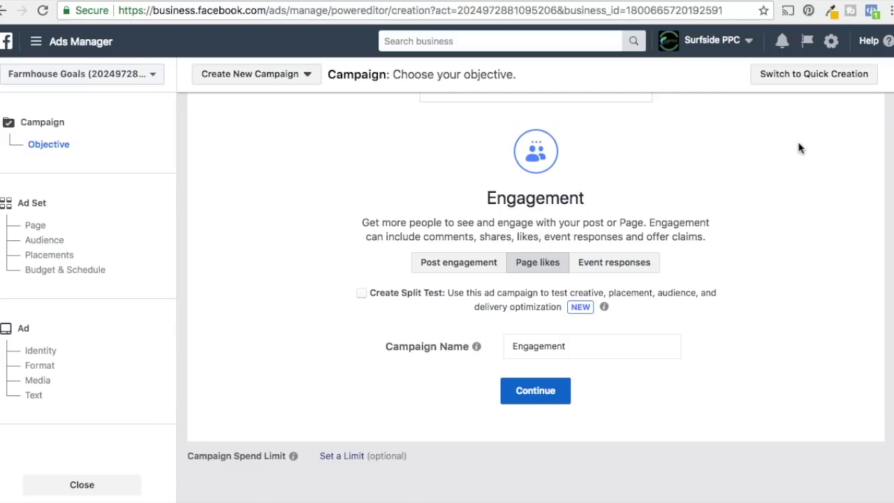
Step: Set the campaign's marketing objective to Conversions
scroll(791, 208, "up", 5)
scroll(752, 281, "down", 2)
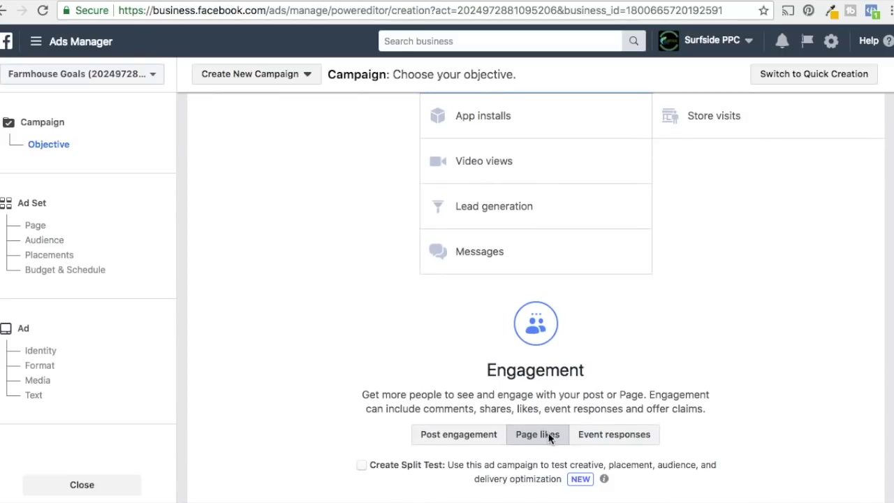
scroll(558, 365, "up", 1)
scroll(629, 359, "up", 3)
left_click(755, 196)
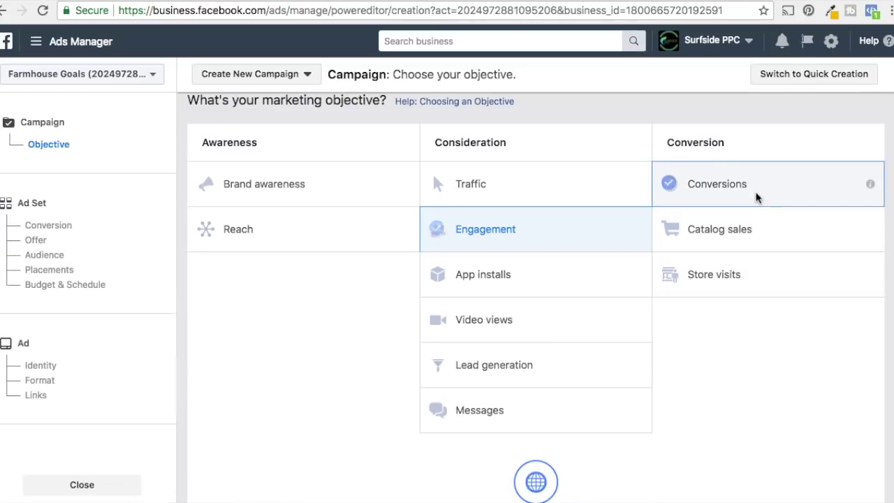
Step: Name the campaign "Farmhouse Goals 10% Off Sale" and continue to the ad set setup
scroll(768, 279, "down", 5)
left_click_drag(608, 343, 452, 342)
type("Farmhouse Goa")
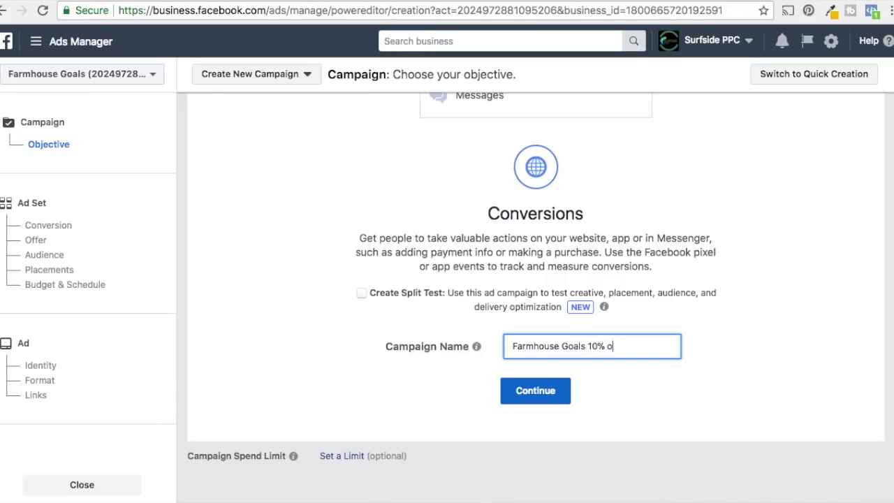
type("ls 10% Off Sale")
left_click_drag(478, 293, 516, 292)
left_click(574, 291)
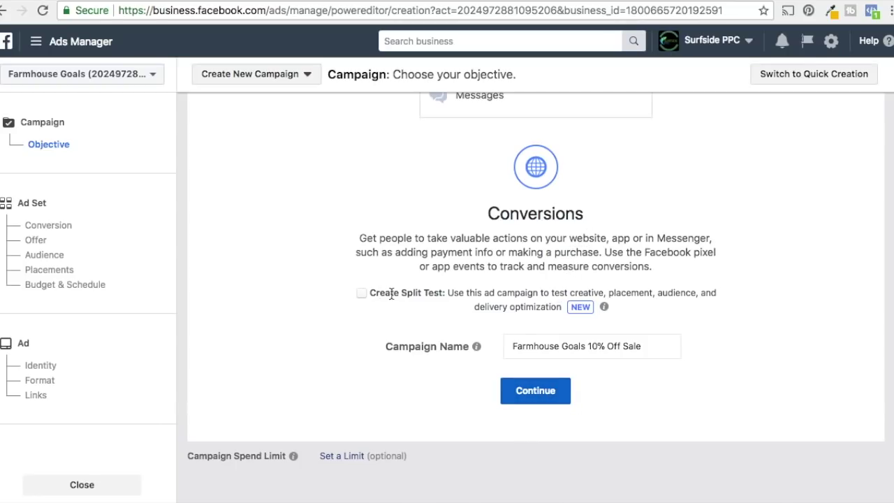
left_click(549, 393)
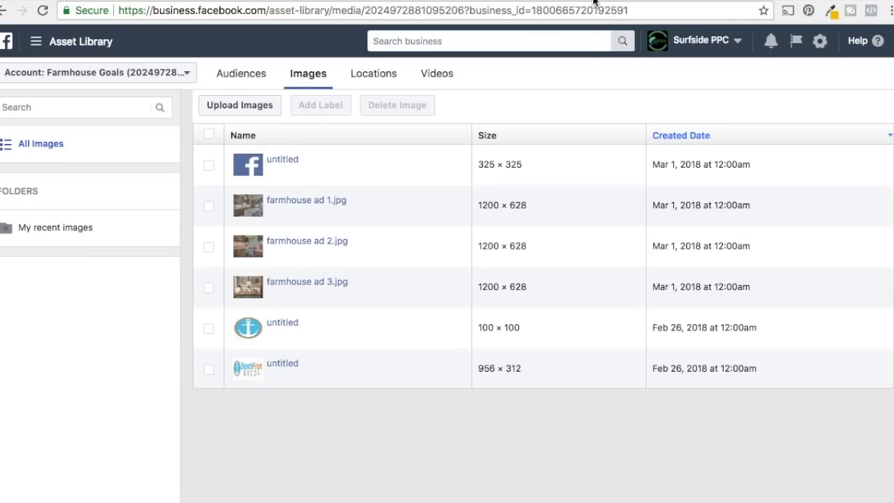
Step: Check the saved audiences in the Asset Library and name the new ad set "Farmhouse Decor"
left_click(264, 78)
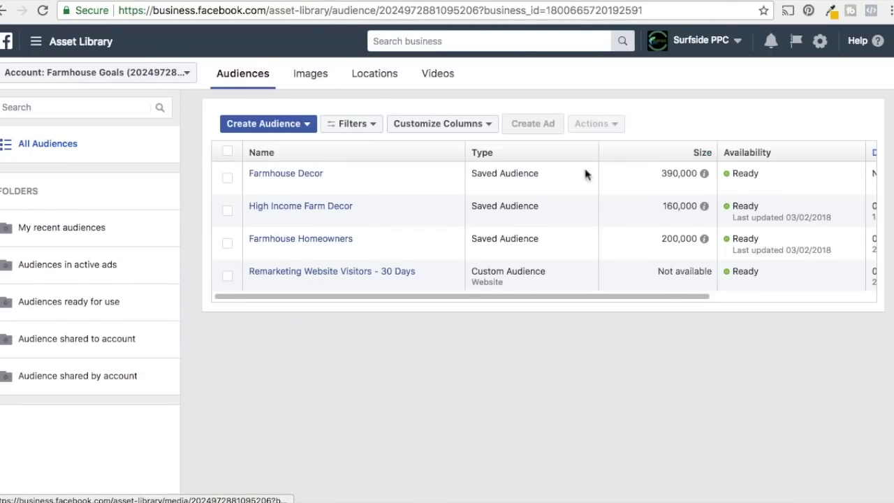
mouse_move(315, 177)
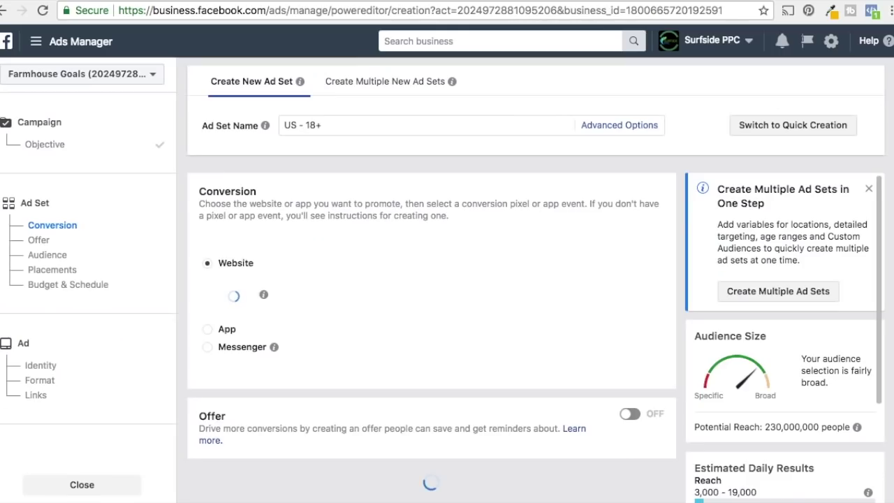
left_click(347, 126)
left_click_drag(347, 126, 253, 125)
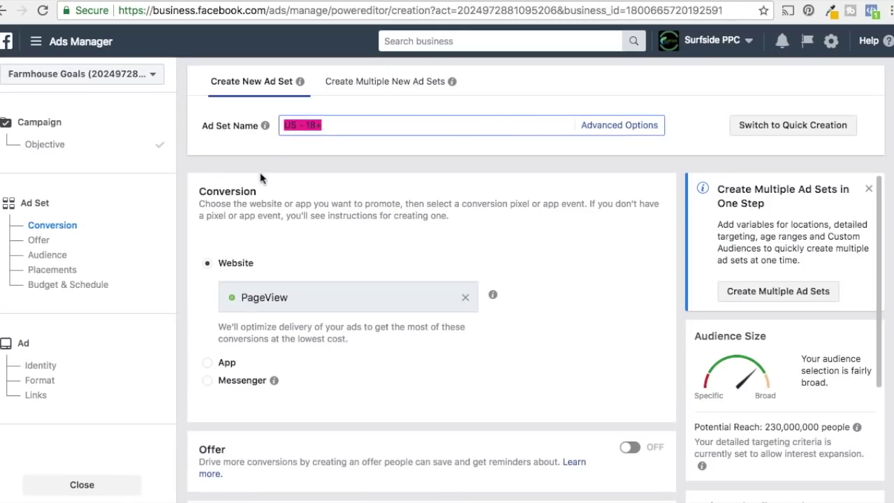
type("Farmhouse Decor")
left_click(645, 290)
scroll(546, 308, "down", 1)
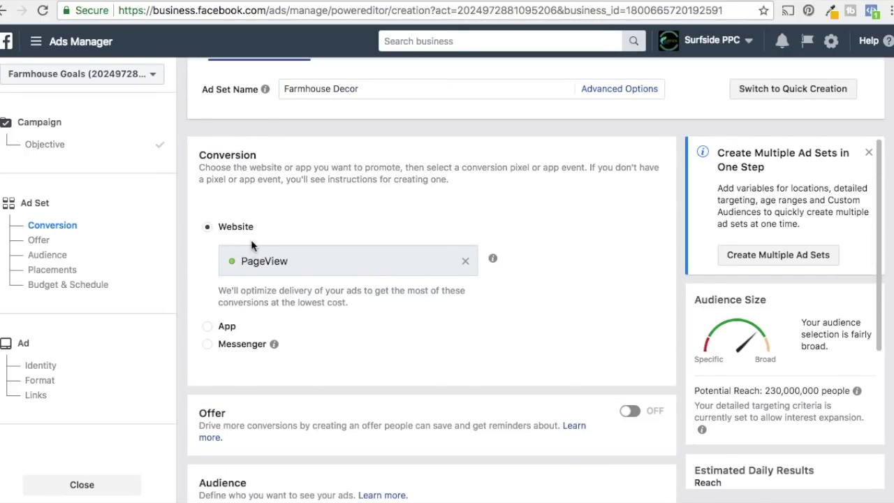
Step: Replace the ad set's website conversion event with Purchase from the Farmhouse Goals Website Pixel
left_click(466, 263)
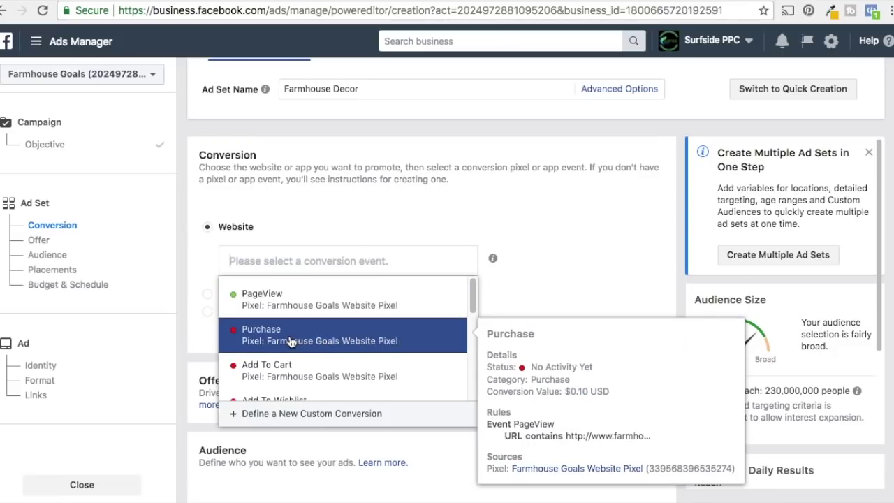
scroll(295, 343, "down", 3)
scroll(321, 370, "down", 6)
scroll(347, 343, "up", 10)
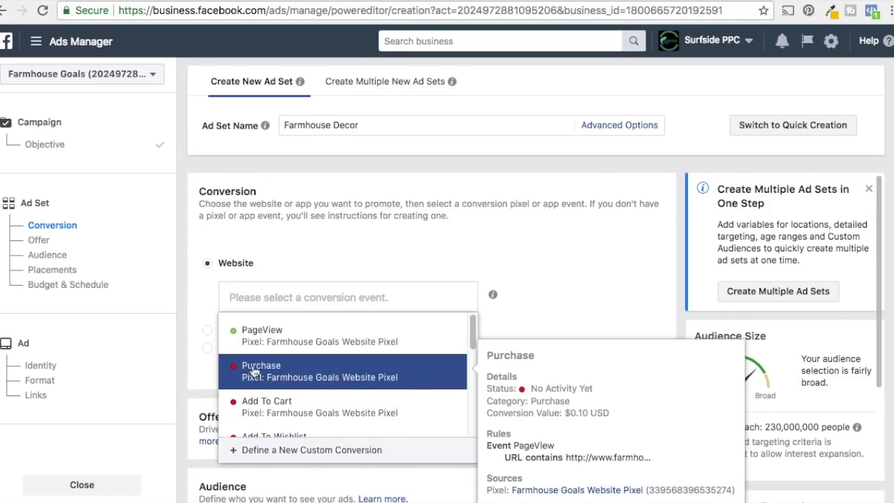
left_click(310, 370)
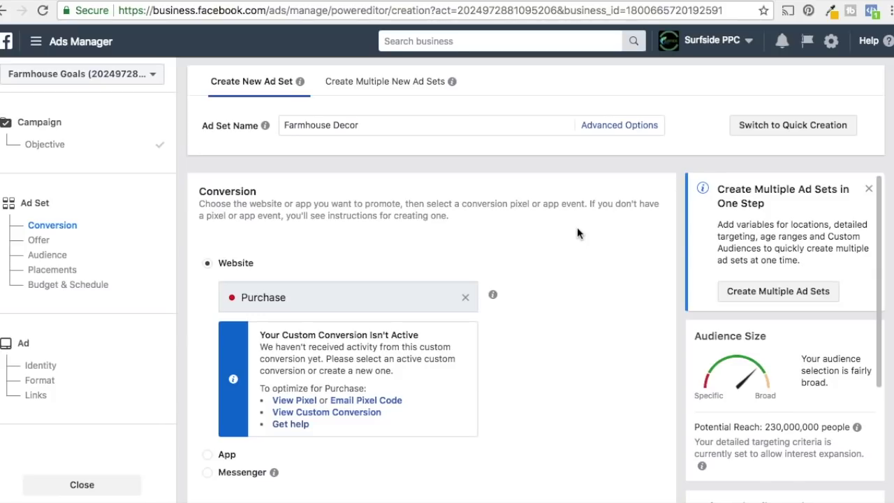
Step: Turn on the ad set's offer option to view its selectable pages, and switch it off again
scroll(577, 233, "down", 5)
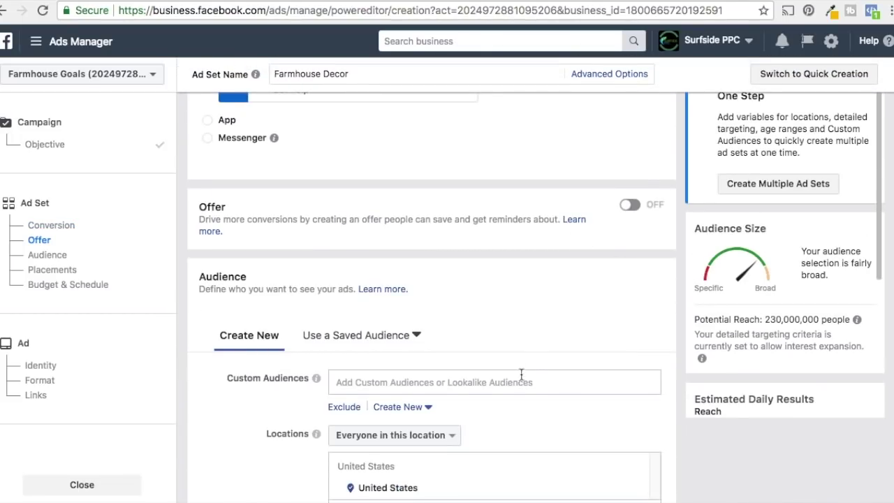
scroll(505, 331, "down", 1)
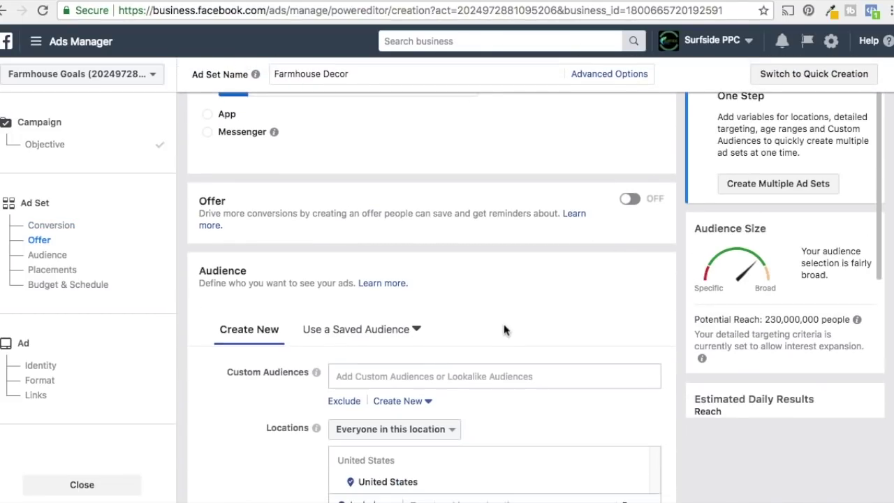
left_click(630, 199)
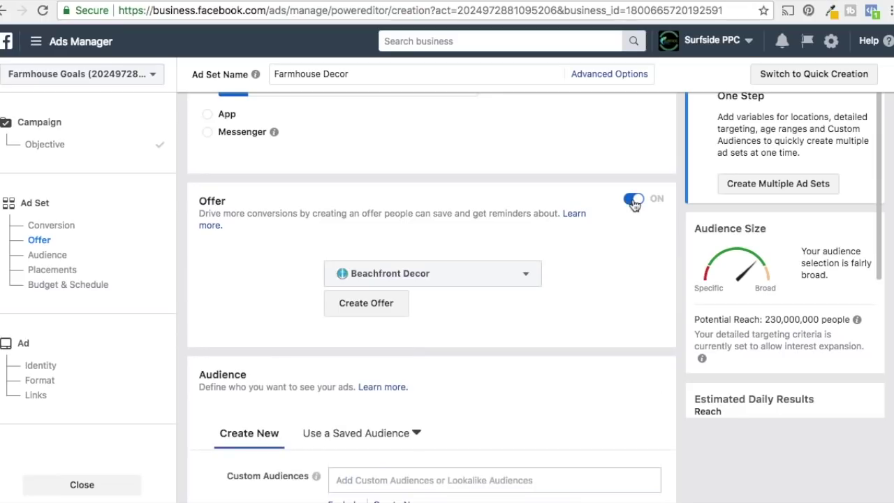
left_click(445, 280)
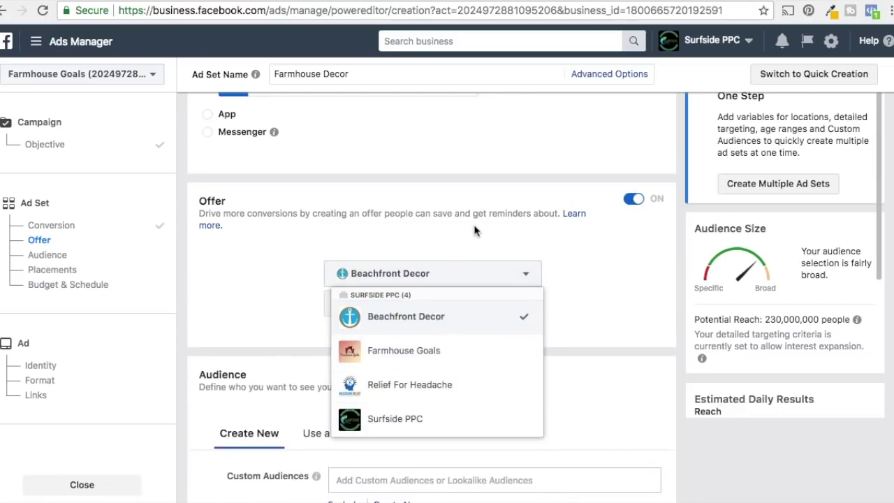
left_click(629, 202)
Step: Apply the saved audience "Farmhouse Decor" to the ad set
scroll(681, 215, "down", 5)
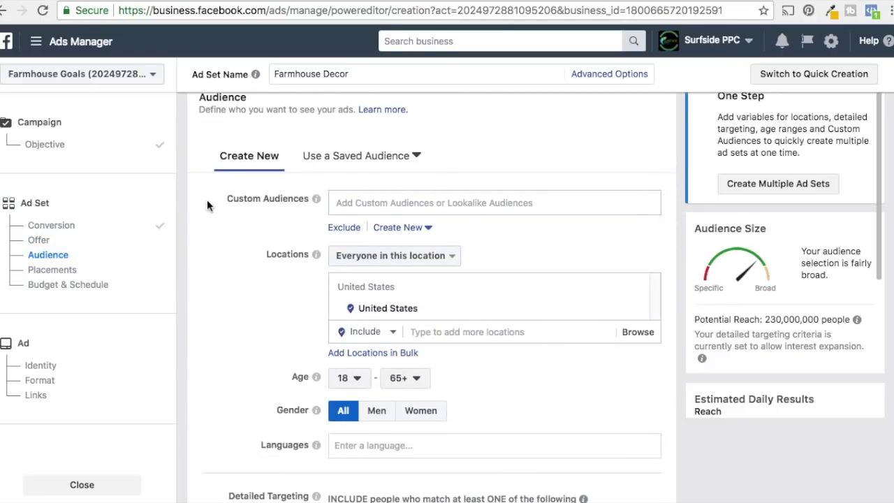
left_click(414, 160)
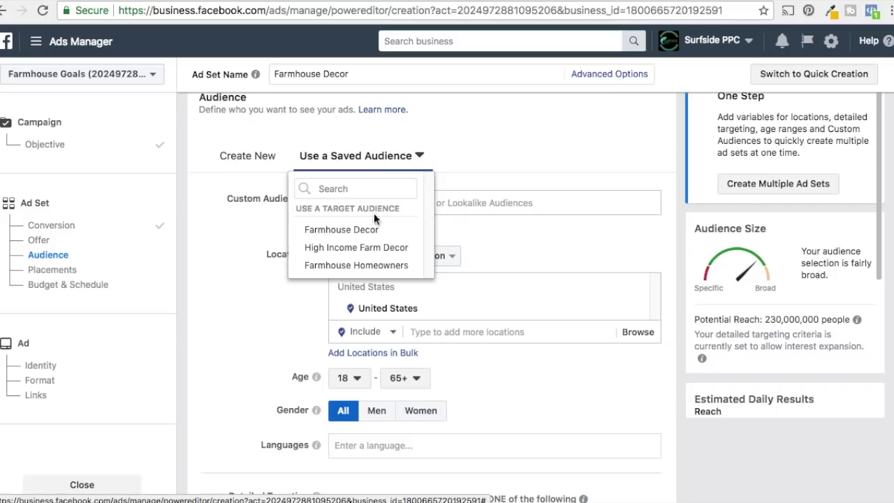
left_click(349, 229)
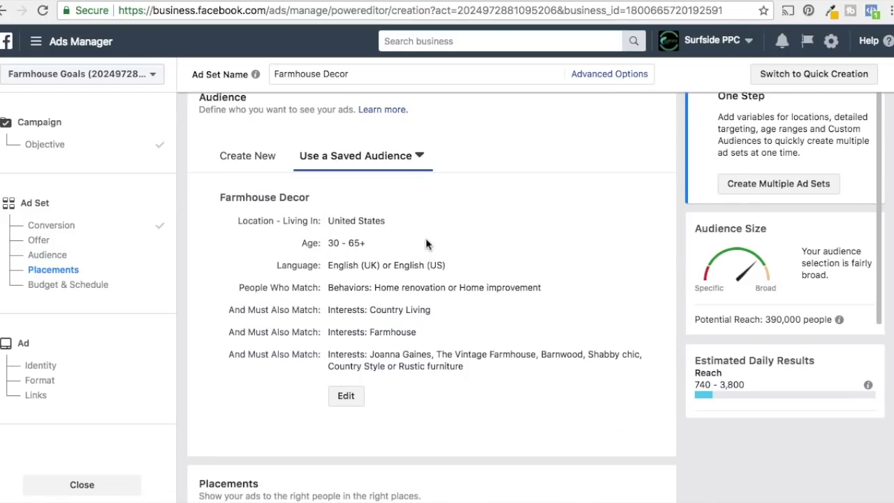
Step: Switch the ad set to edited placements to review the available platforms, and restore Automatic Placements
scroll(623, 262, "down", 6)
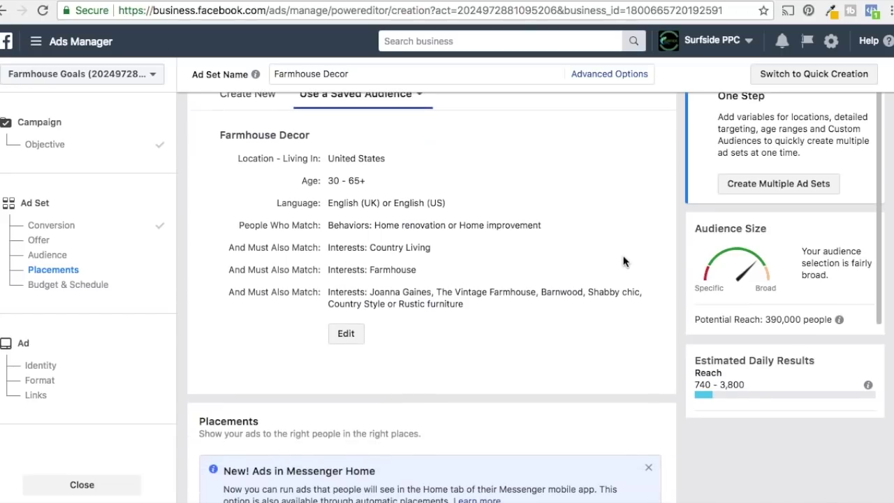
scroll(618, 248, "up", 2)
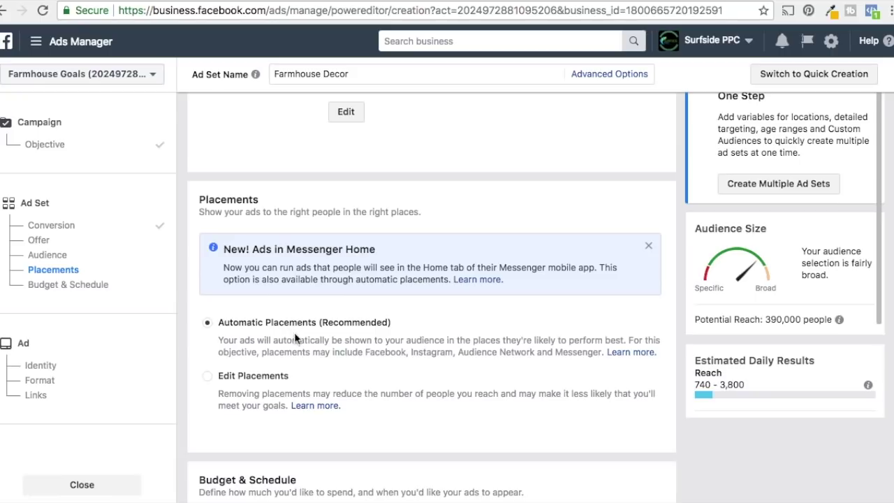
left_click(208, 380)
scroll(435, 366, "down", 5)
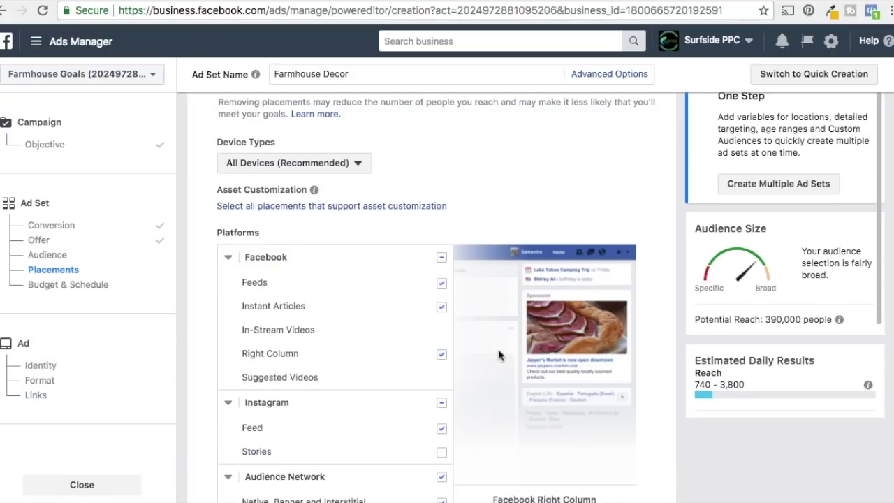
scroll(544, 368, "down", 1)
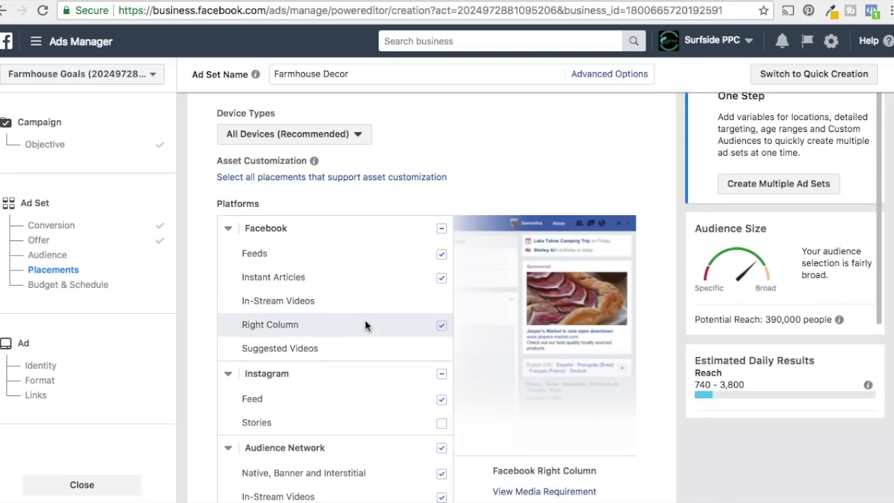
scroll(364, 325, "down", 3)
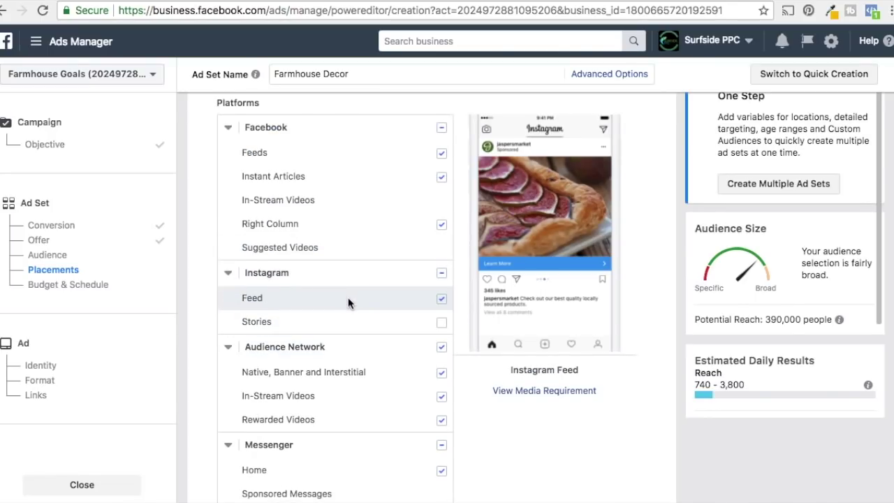
scroll(389, 424, "down", 1)
scroll(382, 377, "up", 1)
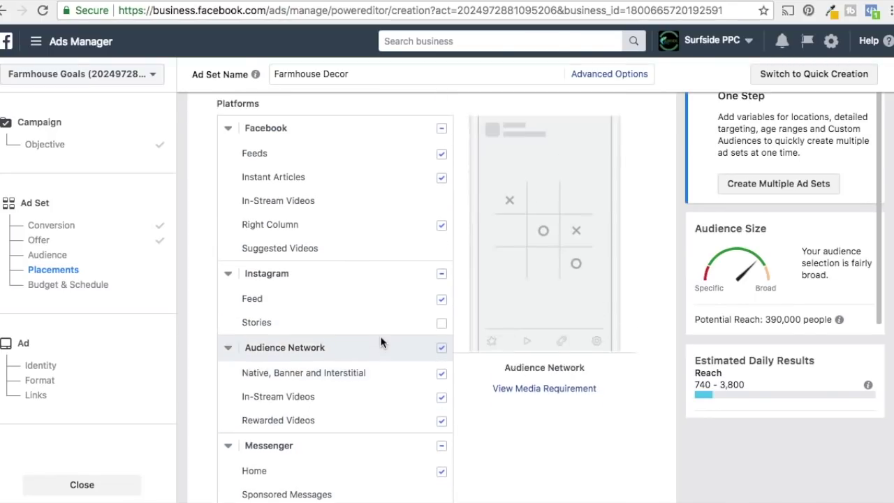
scroll(357, 188, "up", 5)
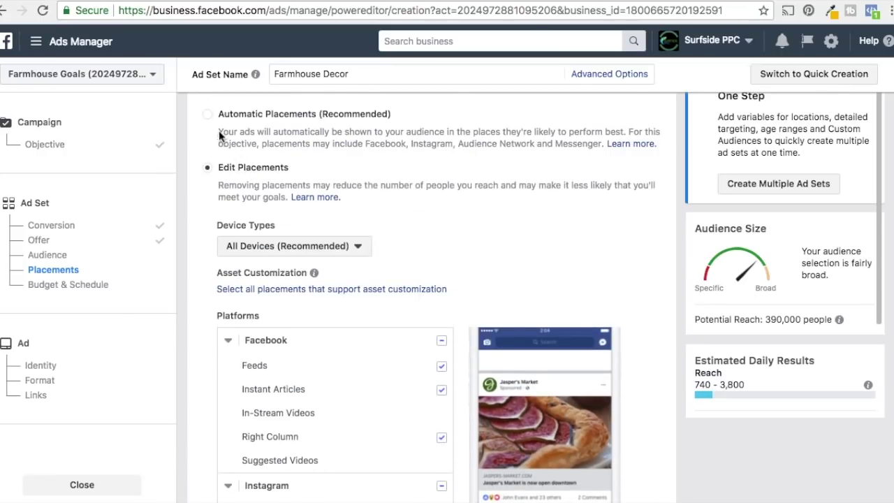
left_click(207, 113)
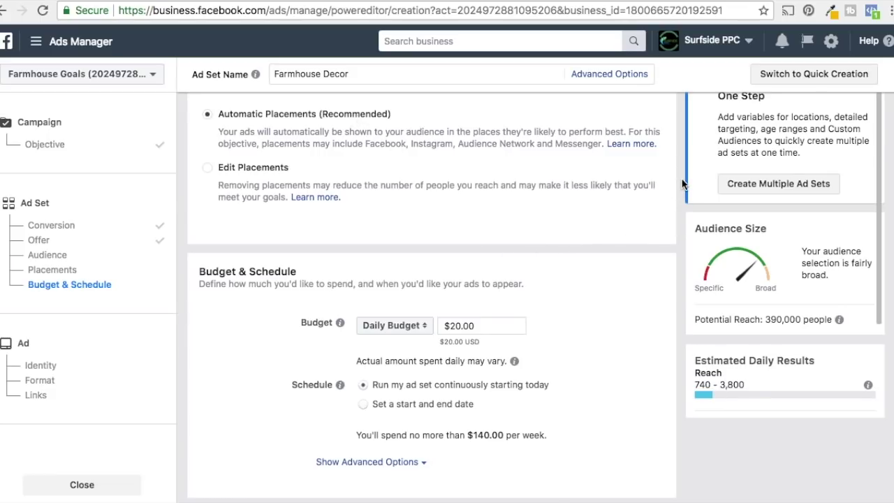
Step: Set the ad set's daily budget to $10.00
scroll(671, 183, "up", 2)
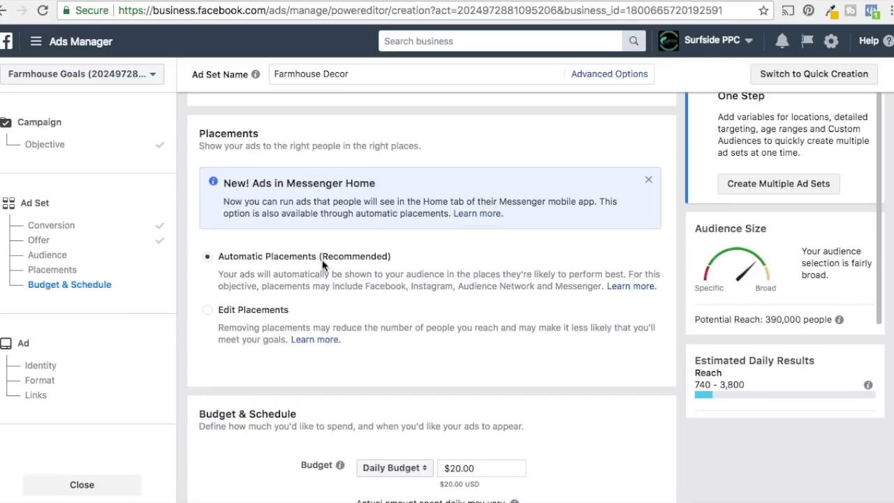
scroll(594, 402, "down", 3)
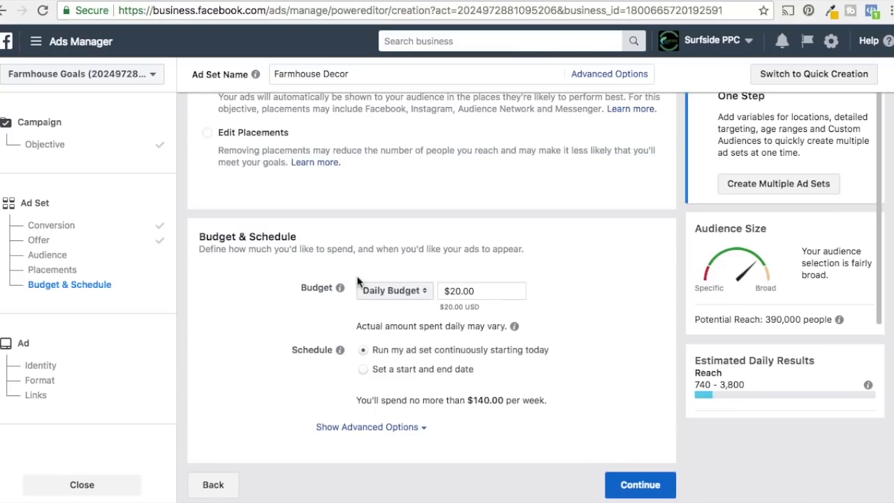
left_click_drag(482, 290, 429, 250)
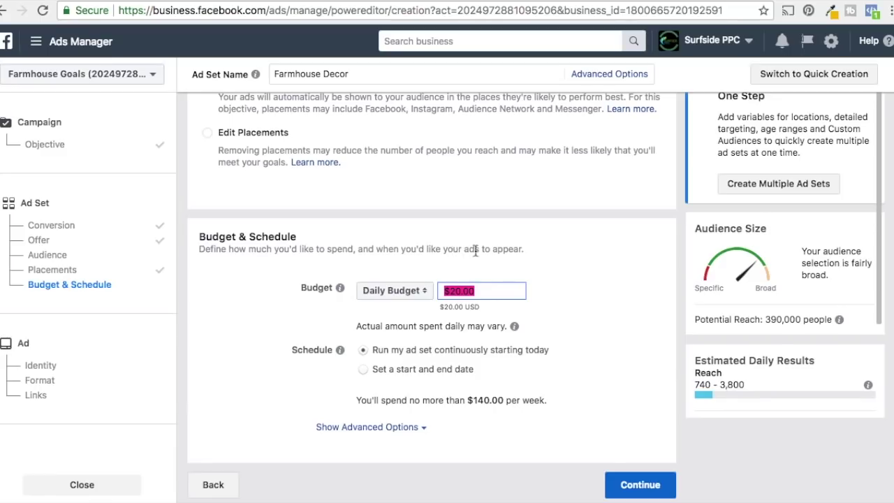
type("10.")
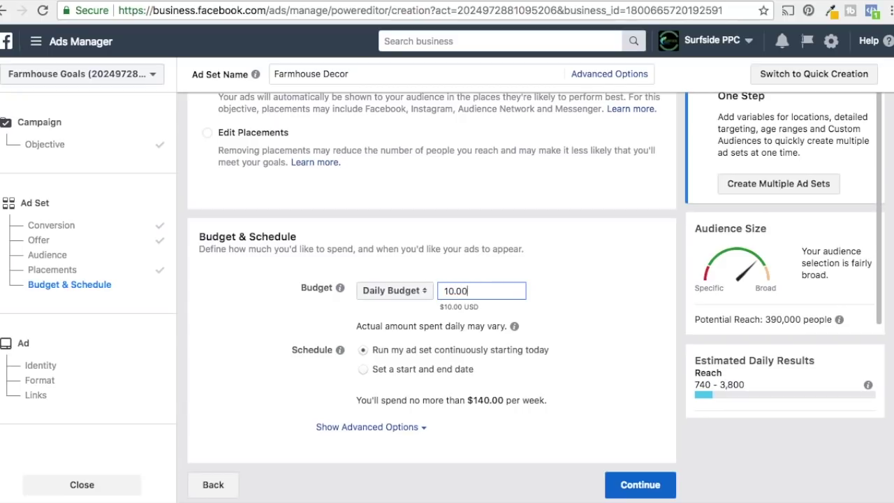
left_click(637, 259)
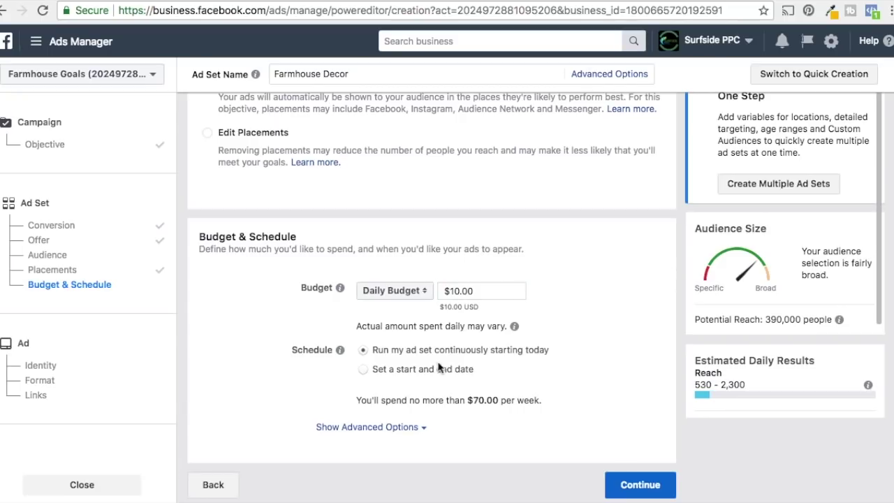
Step: Schedule the ad set with a start and end date, setting the end date to Mar 31, 2018
left_click(363, 370)
scroll(329, 384, "down", 2)
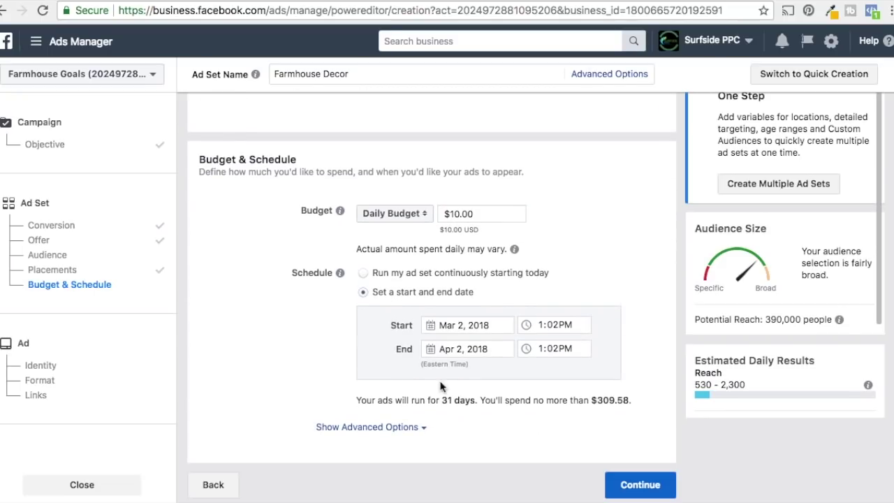
left_click(481, 347)
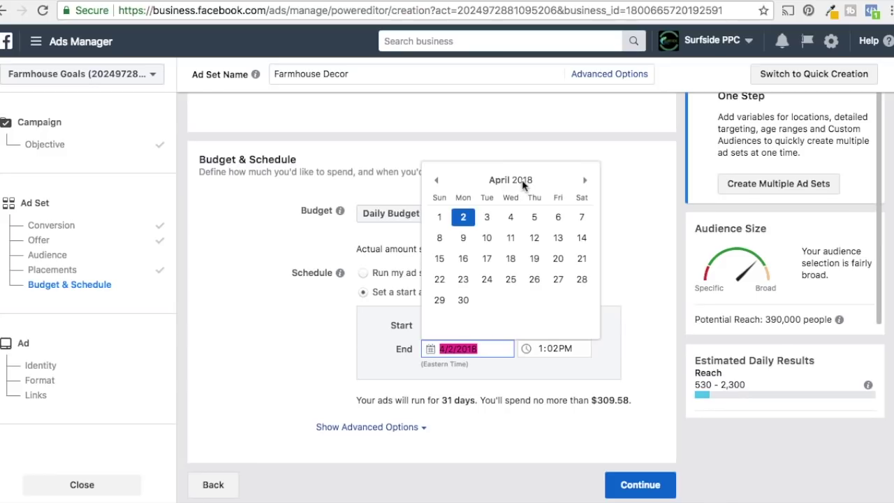
left_click(436, 180)
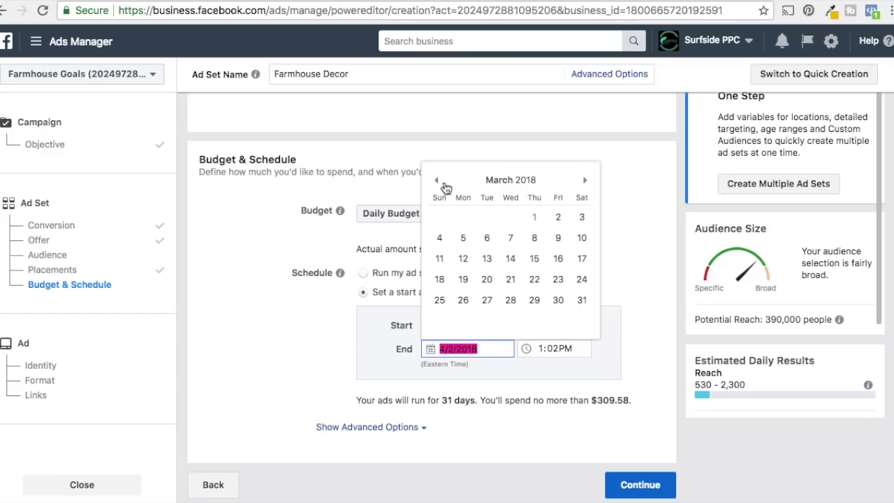
left_click(579, 300)
left_click(625, 227)
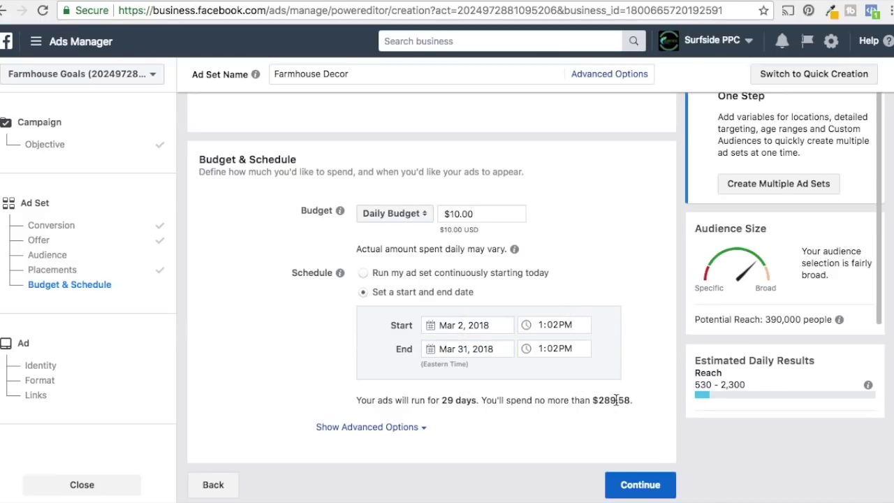
left_click_drag(630, 400, 599, 400)
Step: Continue to the ad setup and choose Farmhouse Goals as the ad's Facebook Page
left_click(628, 487)
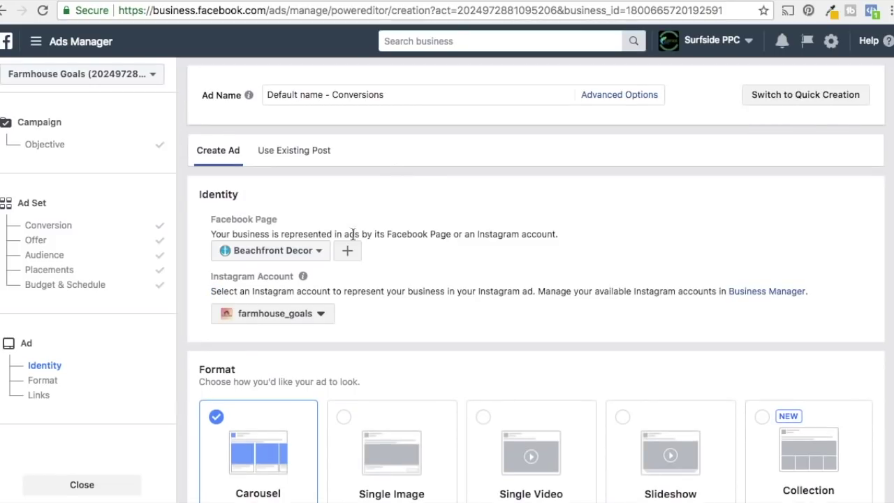
left_click(297, 250)
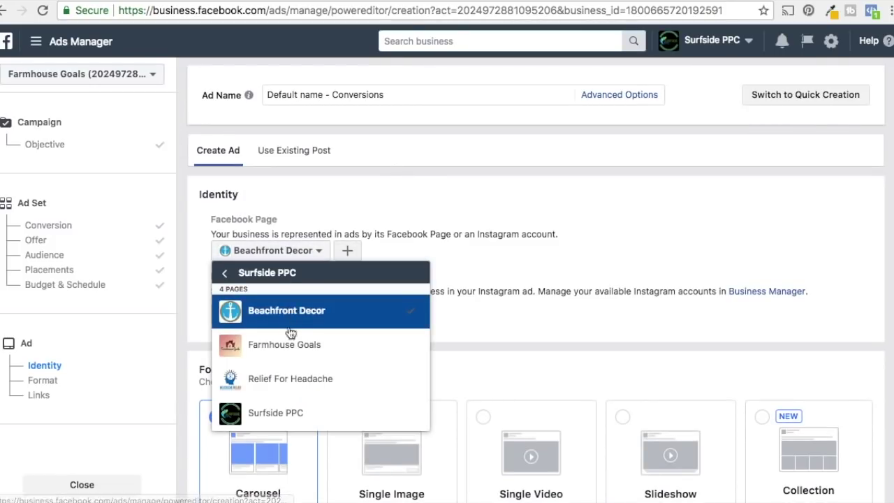
left_click(329, 352)
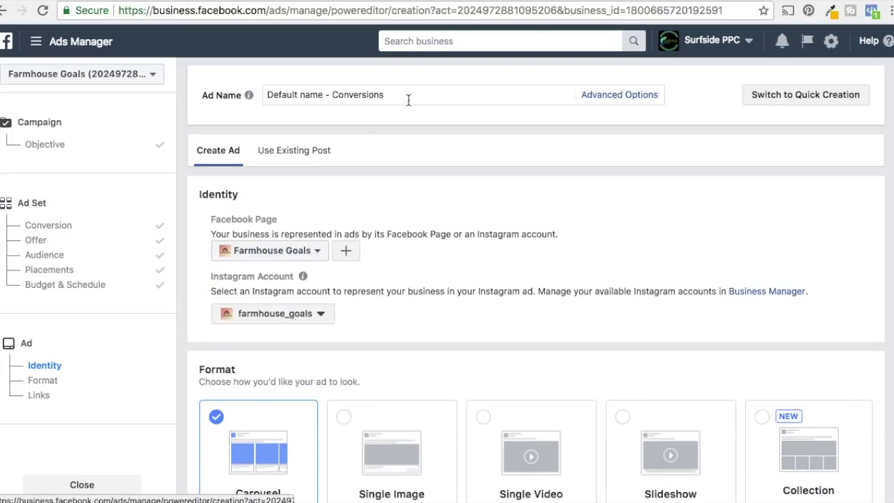
Step: Check the farmhouse image names in the Asset Library and name the ad "Farmhouse Ad 1"
left_click_drag(408, 100, 279, 88)
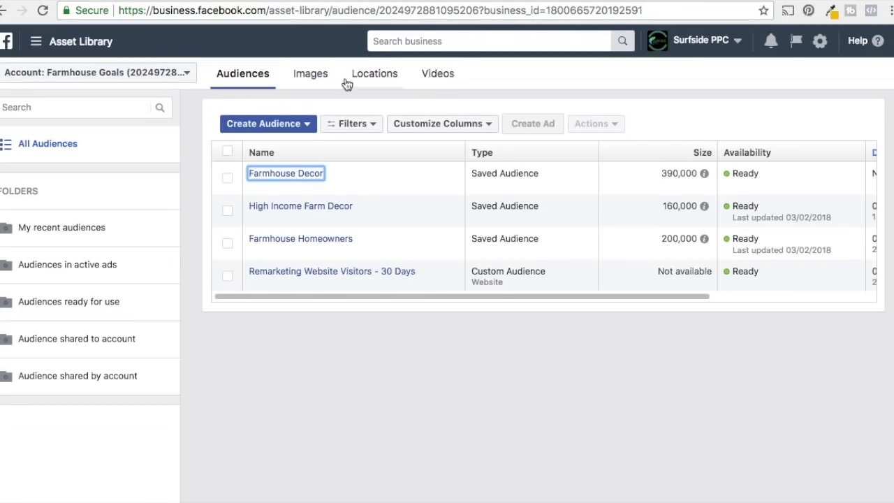
left_click(308, 79)
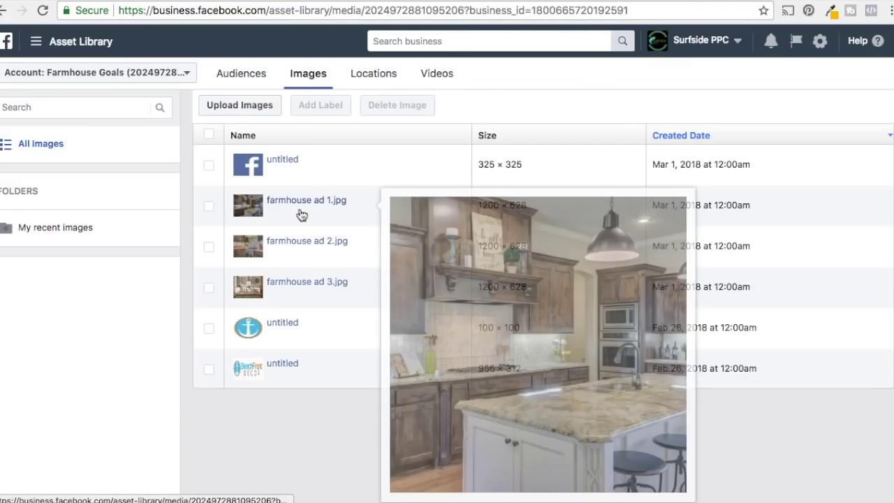
mouse_move(293, 291)
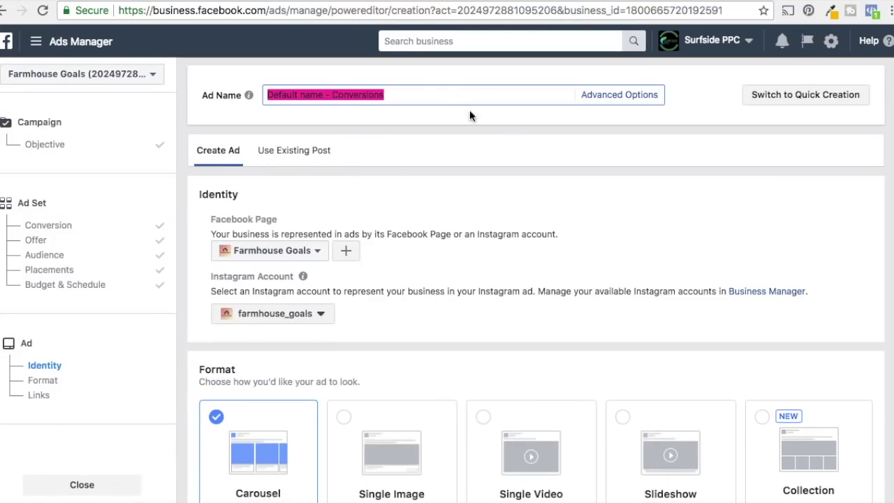
type("Farmhouse Ad 1")
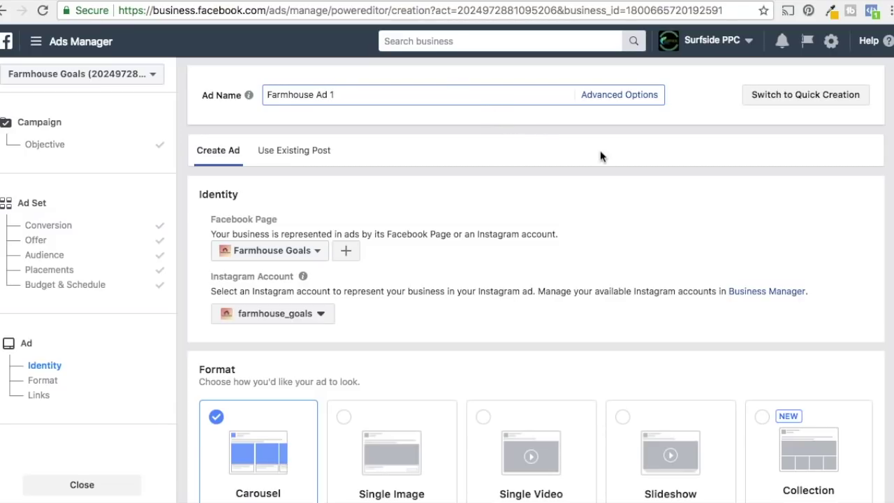
left_click(601, 154)
Step: Choose the Single Image format for the ad and add the three farmhouse images from the image library
scroll(625, 259, "down", 2)
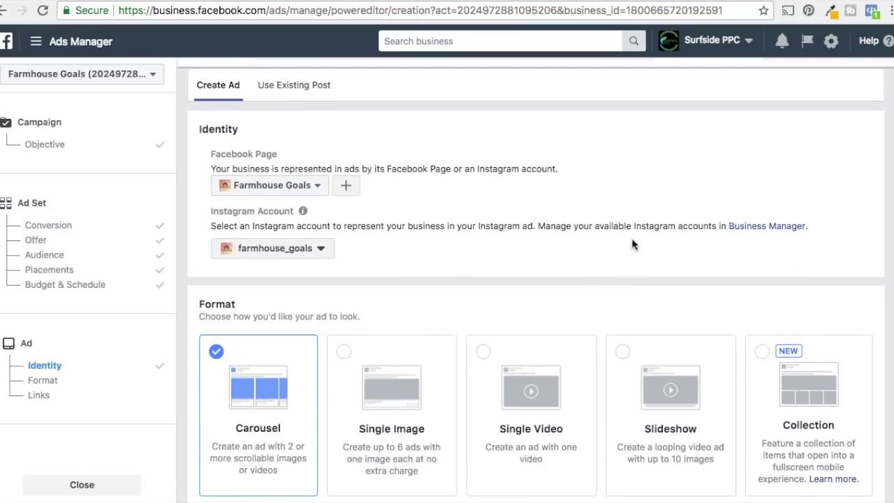
scroll(643, 230, "down", 2)
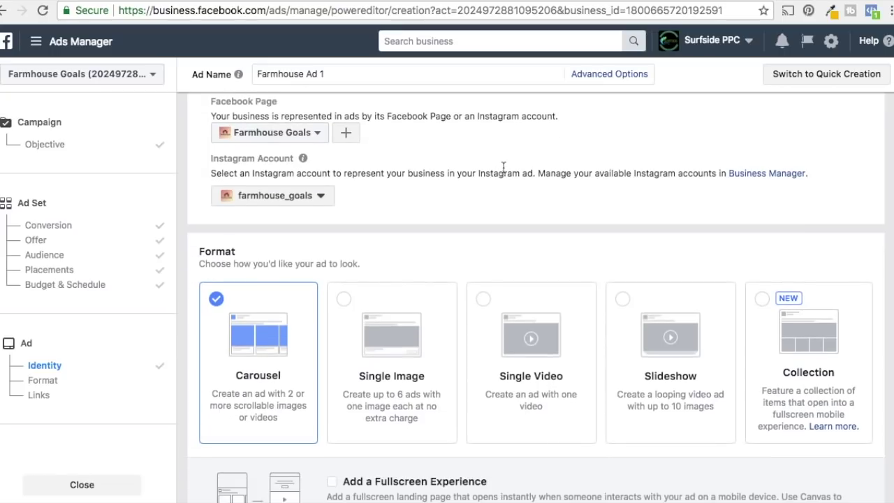
scroll(503, 168, "down", 1)
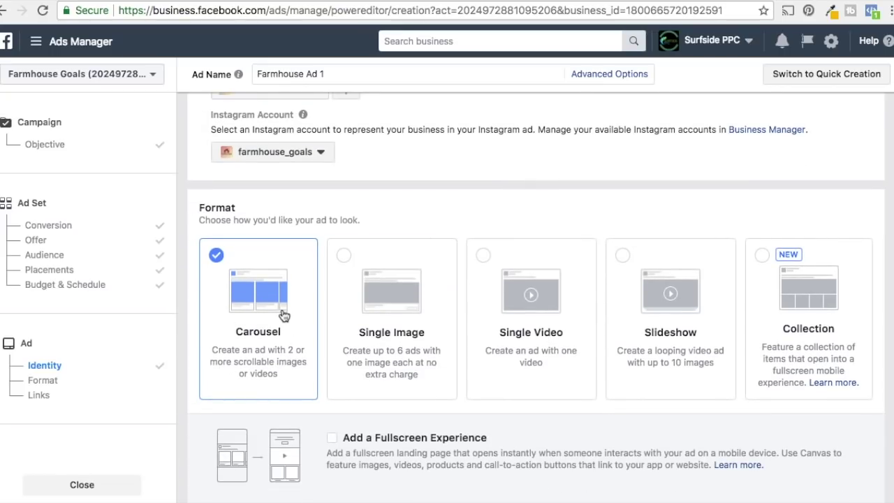
left_click(345, 253)
scroll(359, 170, "down", 2)
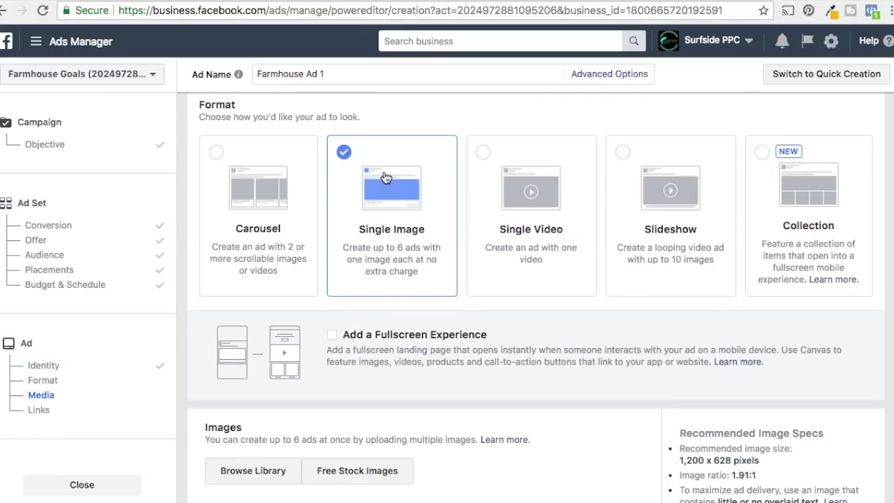
scroll(521, 385, "down", 4)
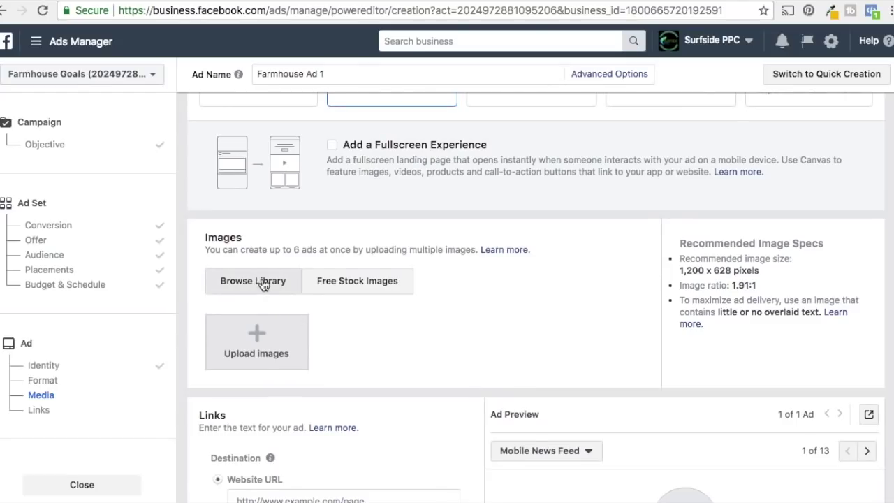
left_click(263, 282)
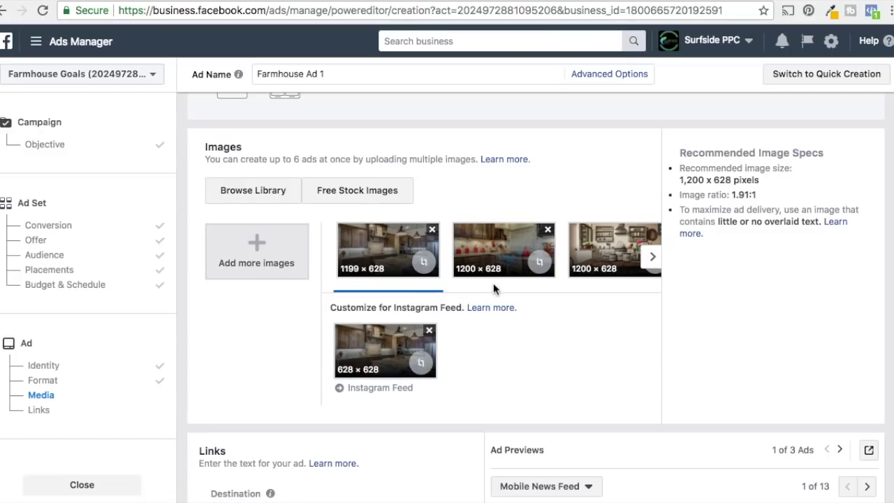
Step: Crop the Instagram version of the second image, the kitchen with red canisters, to a square and apply it
left_click(541, 267)
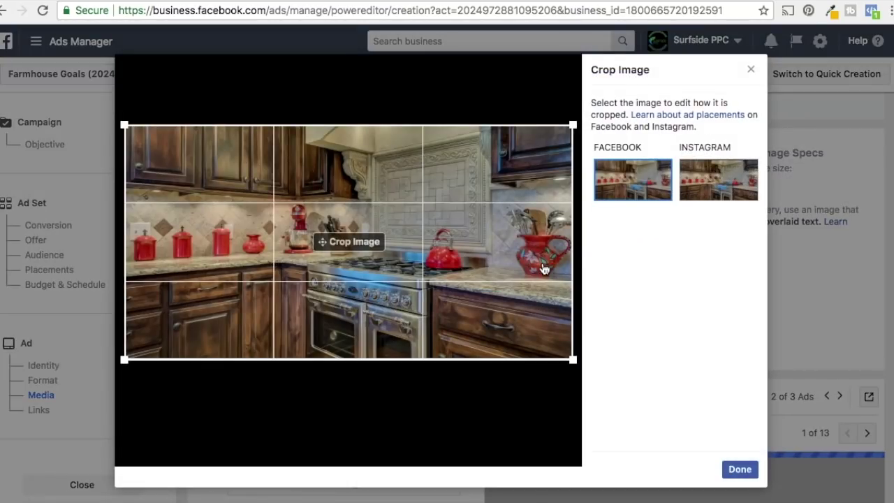
left_click(722, 186)
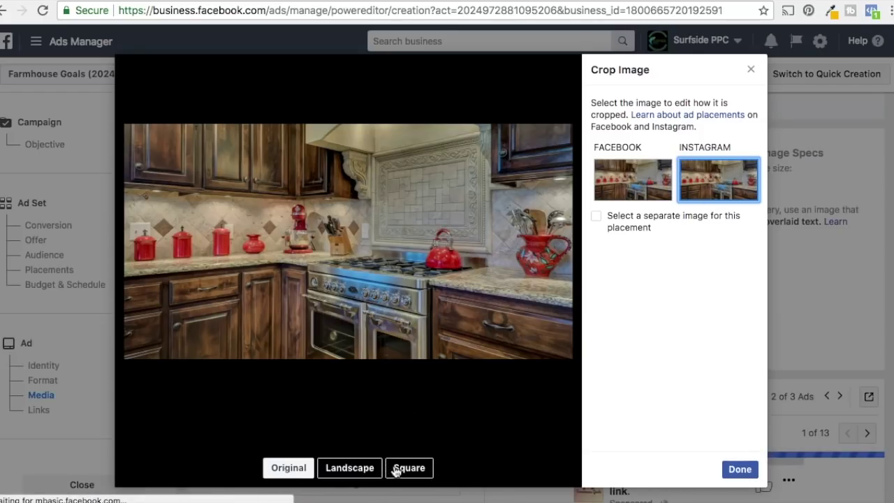
left_click(403, 468)
left_click_drag(388, 320, 416, 300)
left_click(739, 469)
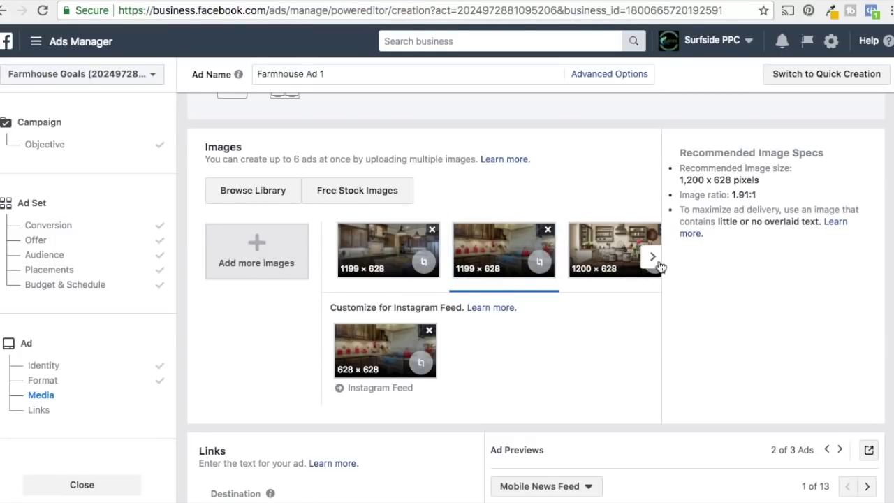
Step: Crop the Instagram version of the third image, the kitchen with the wooden table, to a square and apply it
left_click(652, 256)
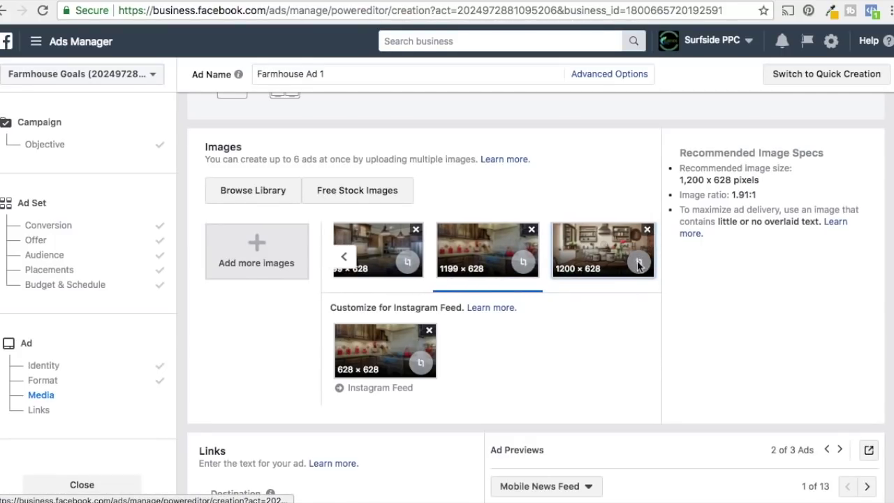
left_click(639, 261)
left_click(728, 178)
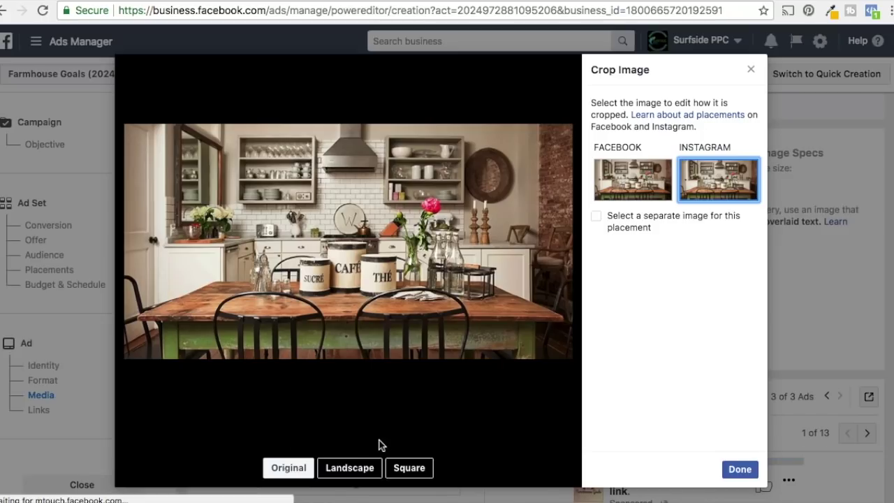
left_click(409, 468)
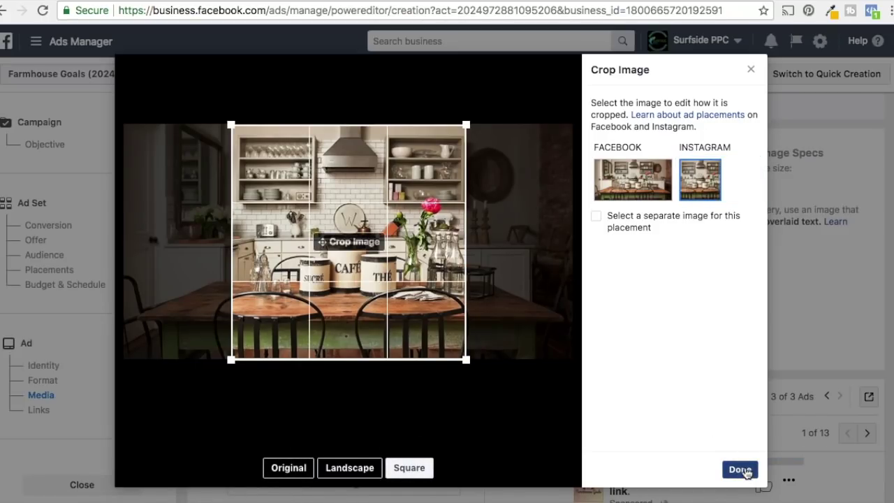
left_click(743, 470)
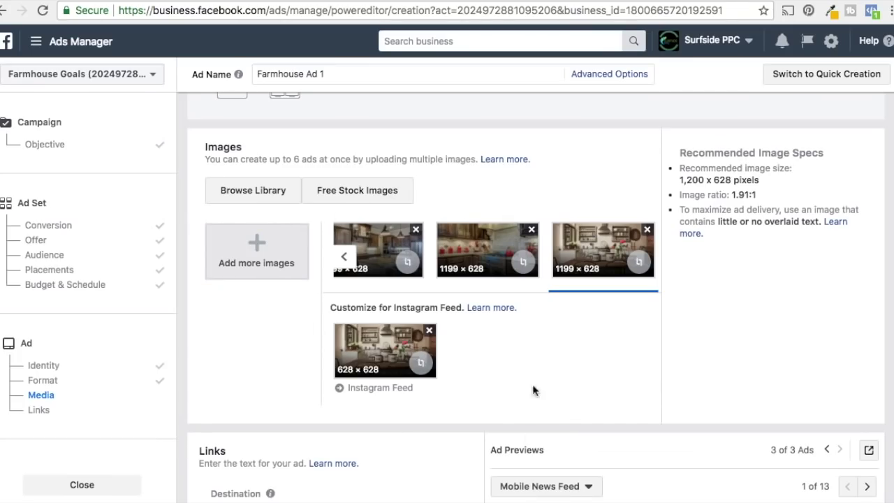
Step: Review the cropped images and preview the first two ads, checking the first in the Feature Phone and Desktop News Feed placements
left_click(503, 257)
left_click(338, 273)
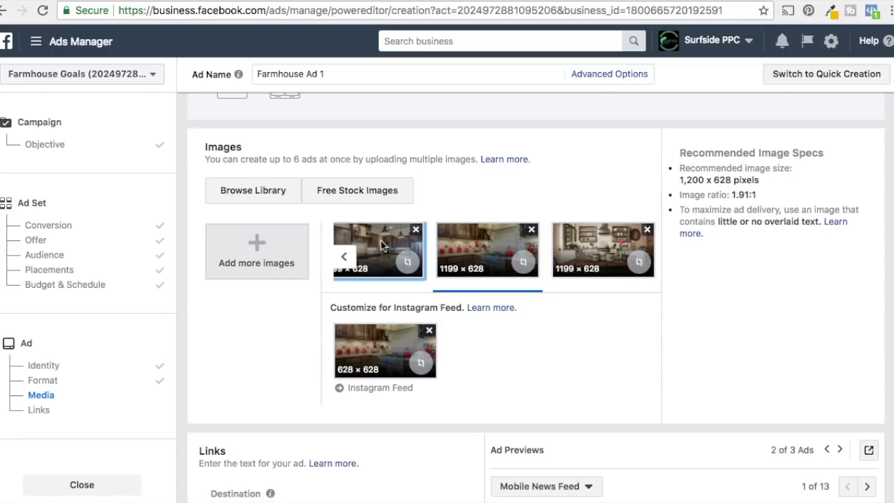
scroll(780, 310, "down", 1)
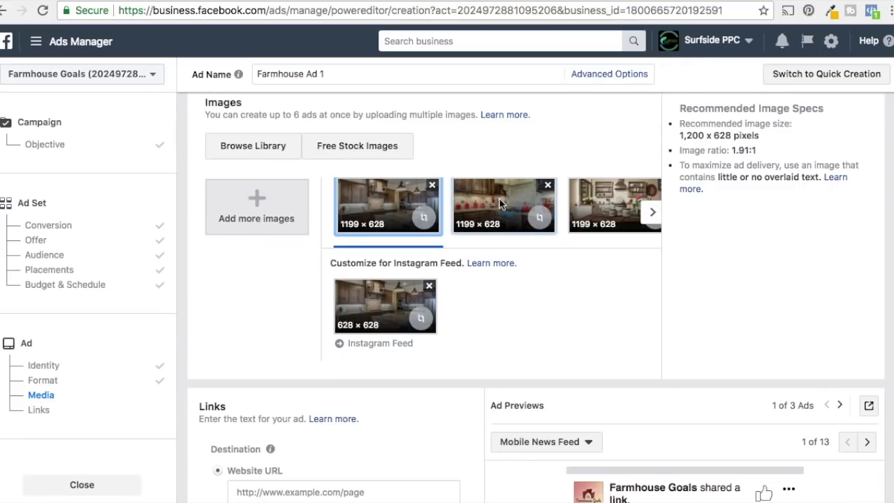
scroll(518, 256, "down", 5)
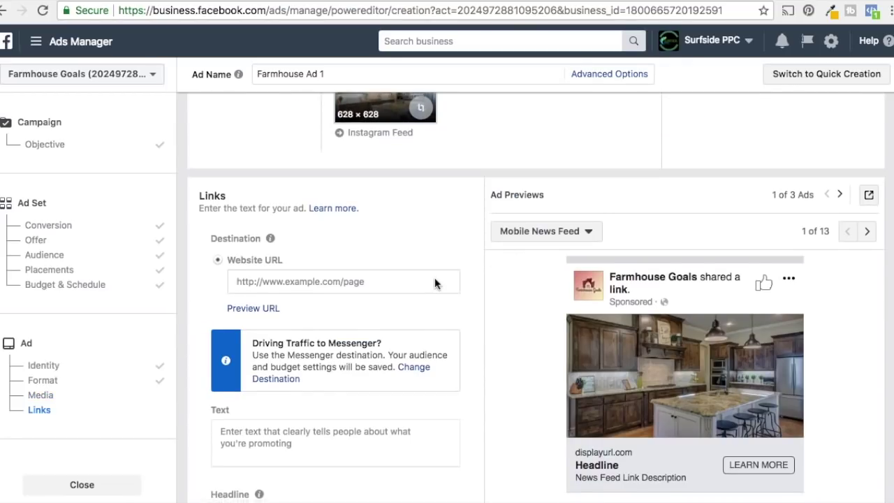
scroll(436, 271, "down", 2)
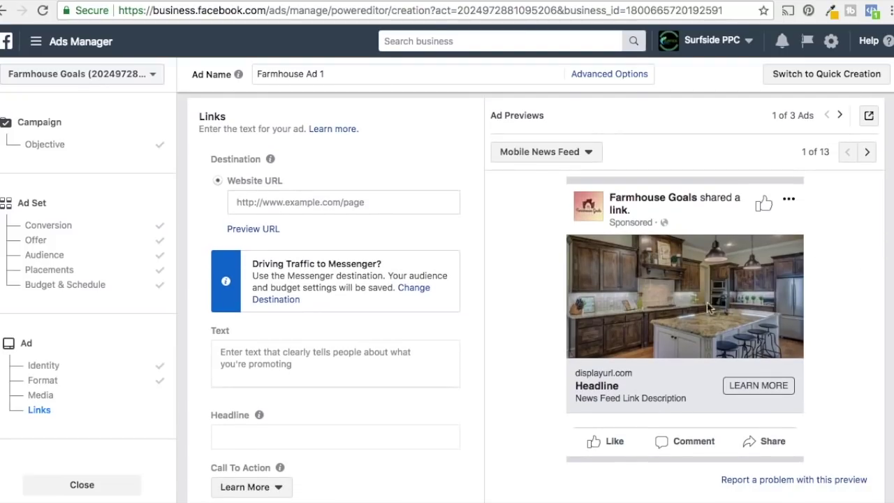
left_click(842, 116)
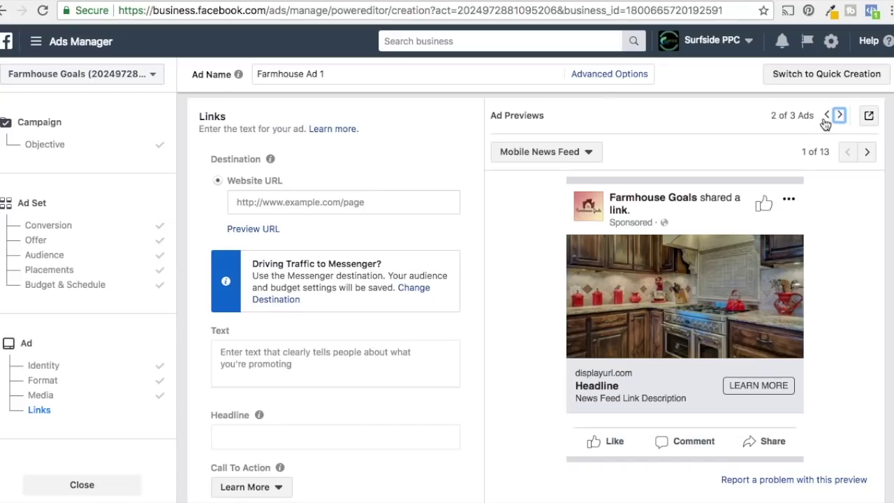
left_click(827, 116)
left_click(866, 153)
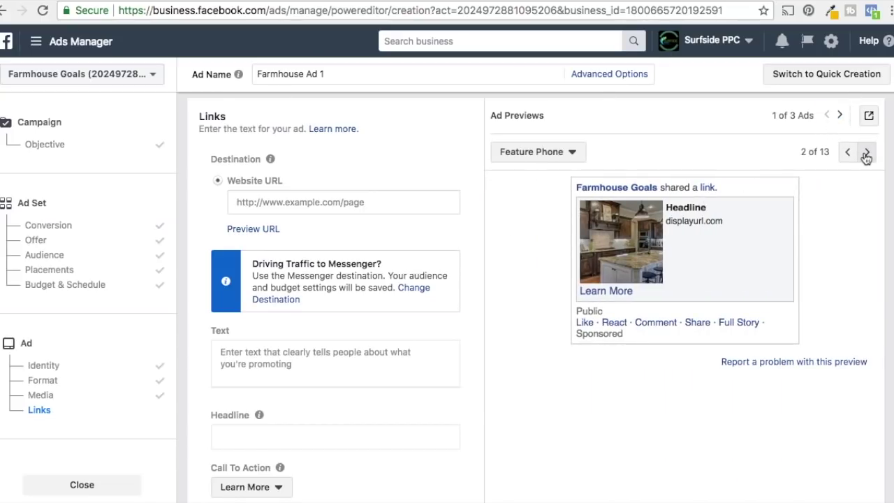
left_click(866, 154)
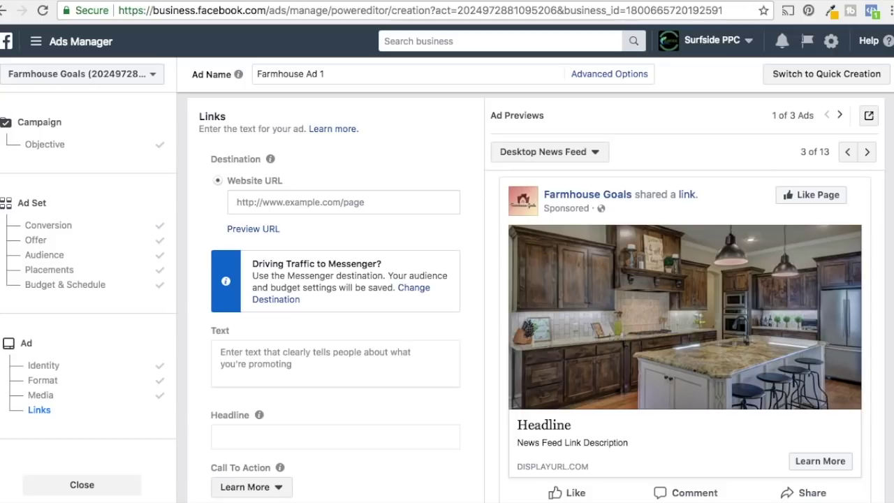
Step: Switch to Google's Campaign URL Builder, review the campaign parameters for farmhousegoals.com, and copy the generated campaign URL
left_click(399, 1)
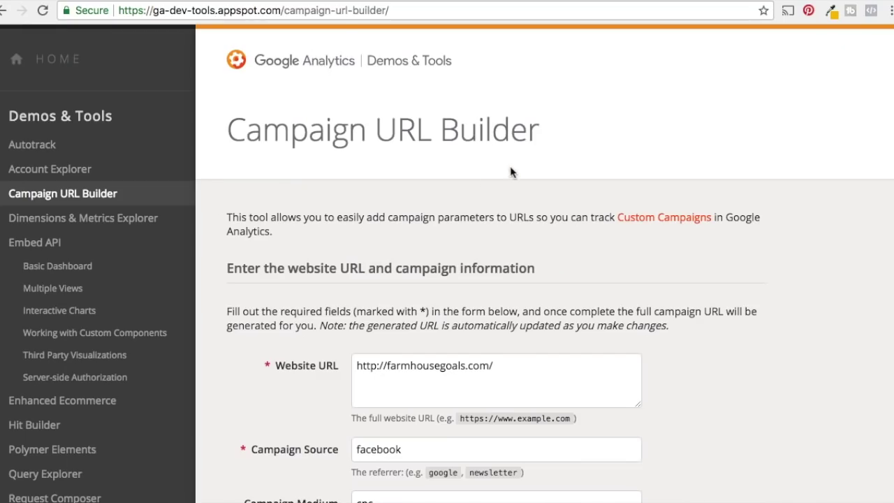
scroll(559, 171, "down", 1)
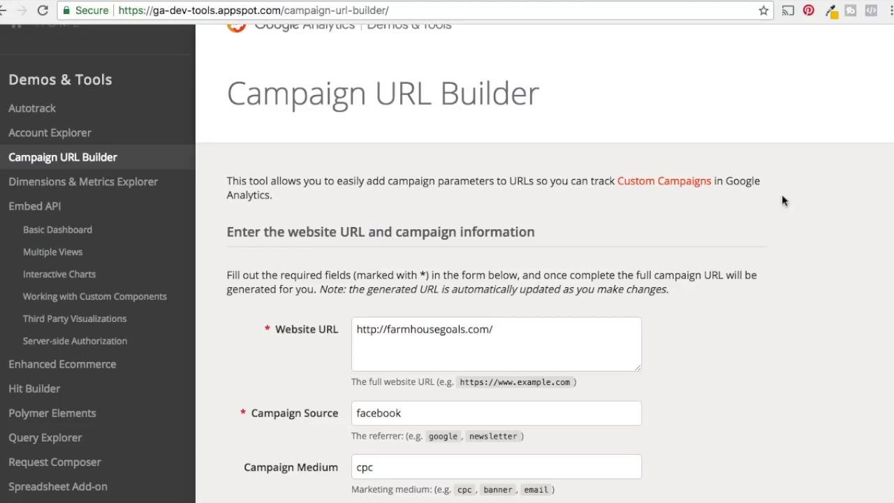
scroll(768, 210, "down", 3)
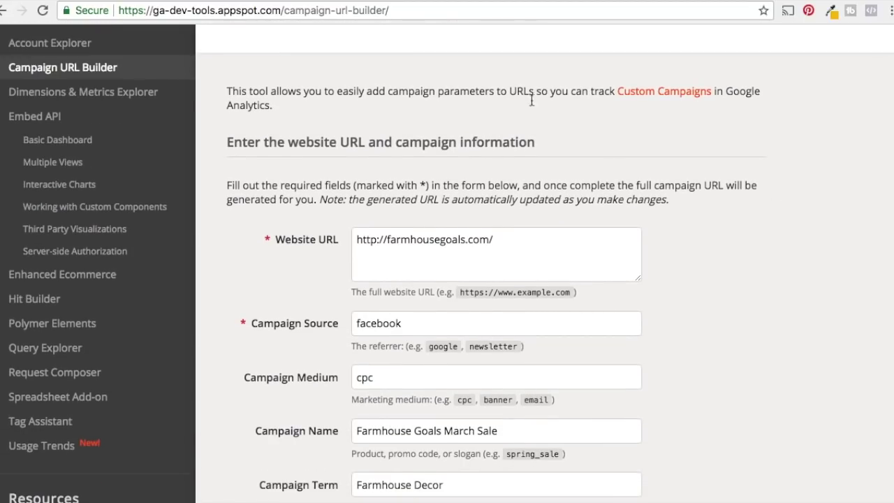
scroll(730, 217, "down", 4)
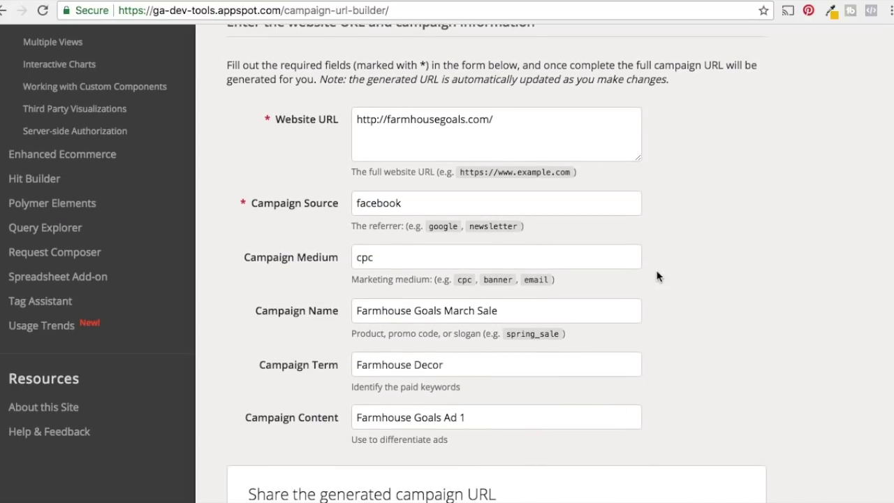
scroll(731, 257, "down", 1)
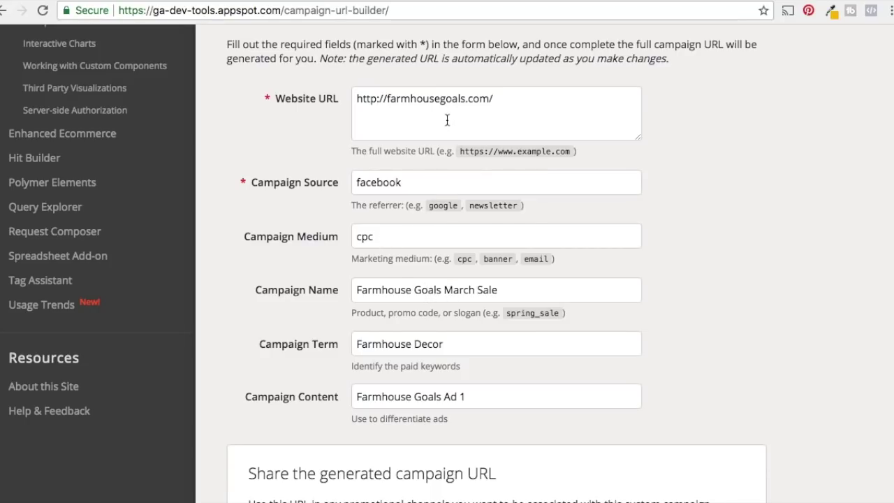
scroll(748, 266, "down", 3)
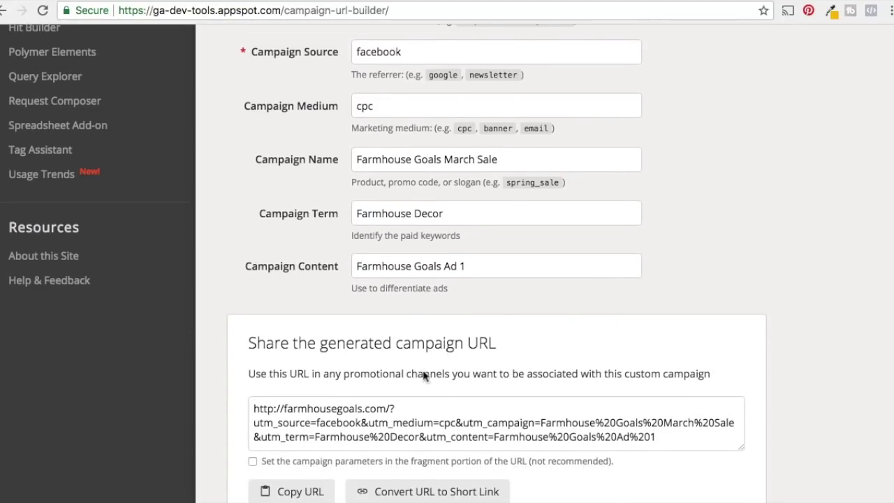
left_click(291, 494)
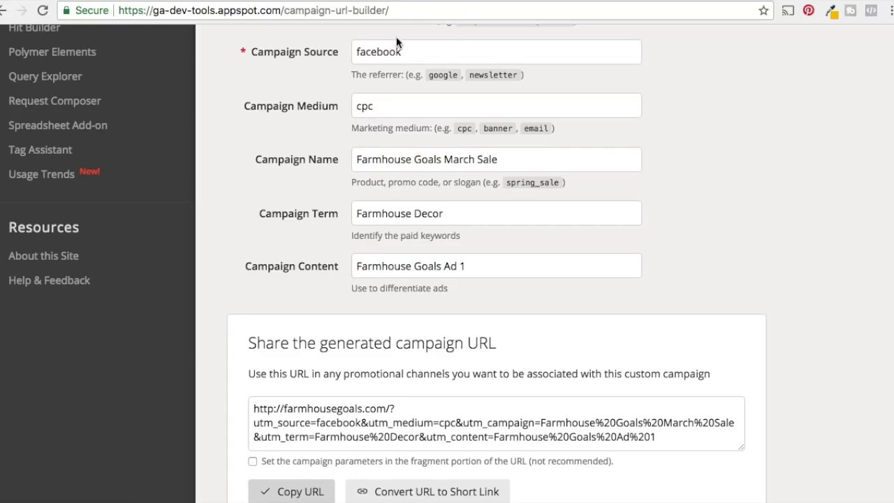
Step: Return to Ads Manager and paste the tagged farmhousegoals.com URL as the ad's website destination
left_click(419, 0)
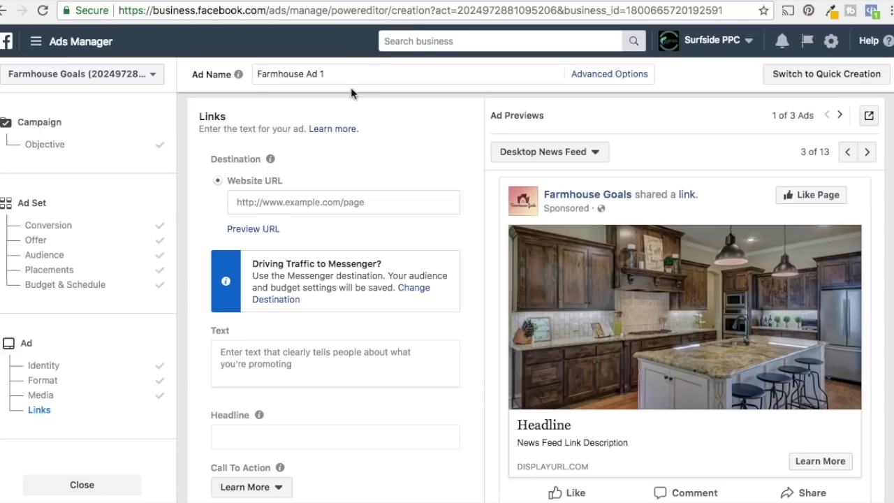
left_click(300, 203)
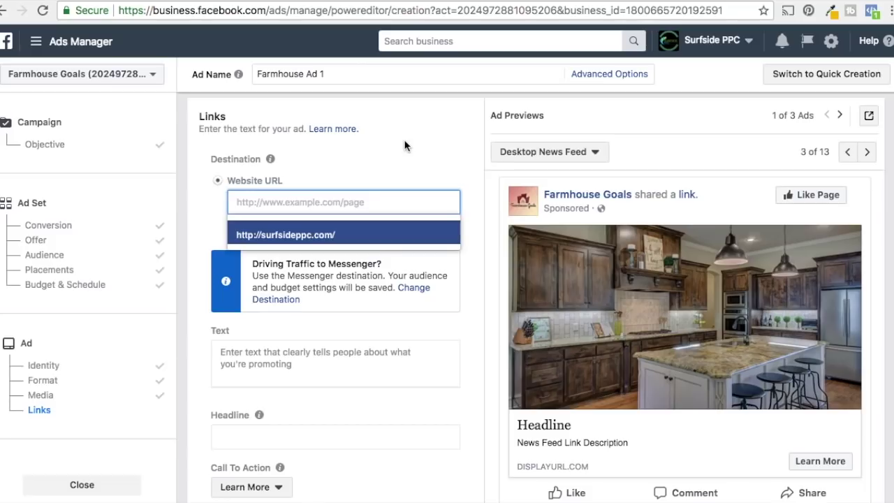
key("super+v")
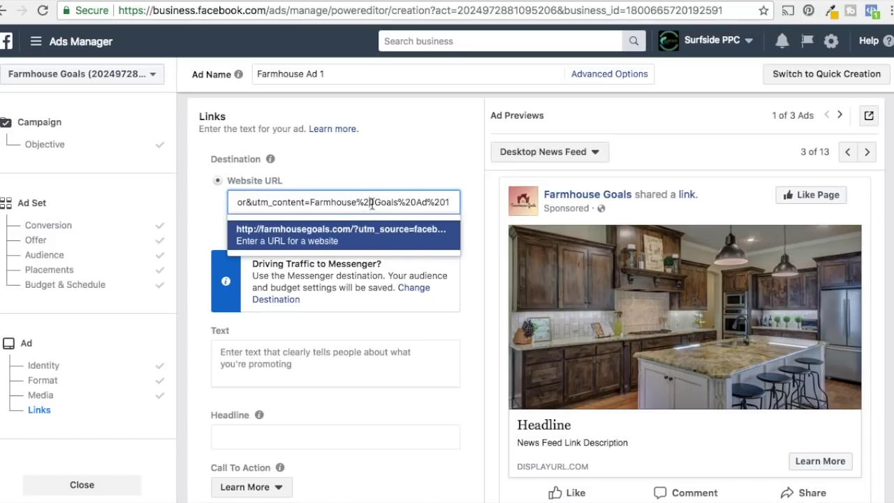
key("super+a")
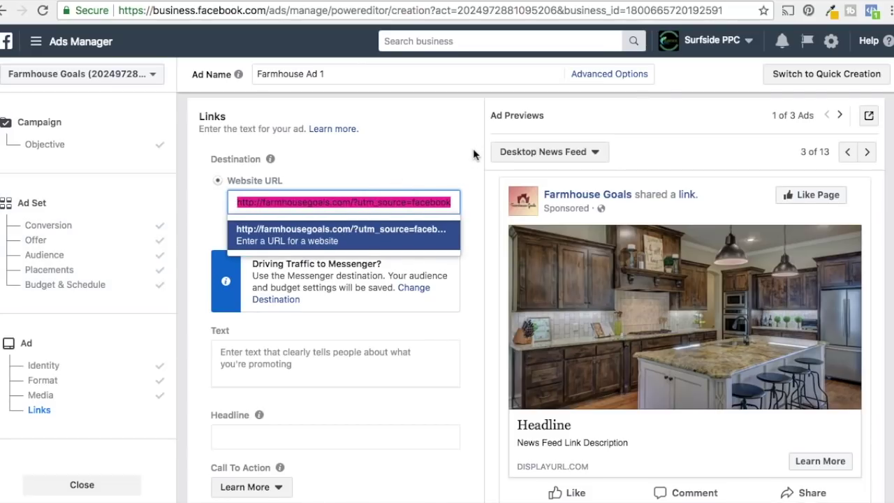
left_click(483, 231)
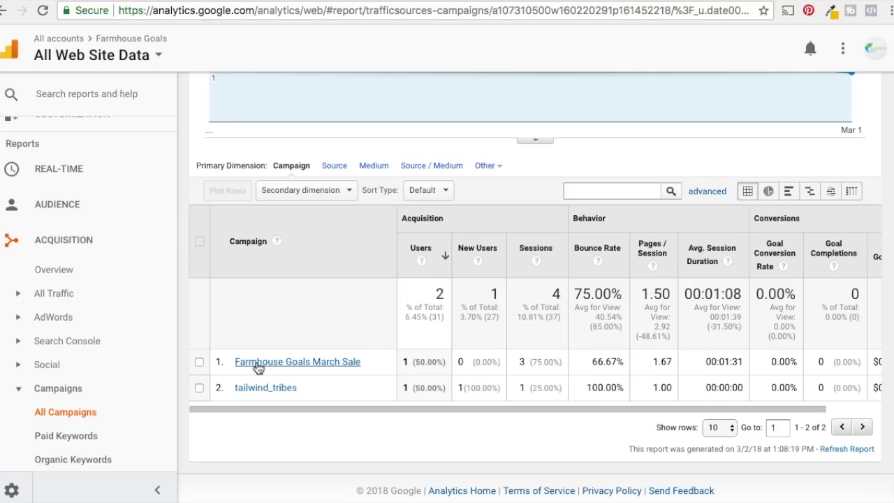
Step: In the Google Analytics campaigns report, open Farmhouse Goals March Sale and add Ad Content as the secondary dimension
left_click(282, 363)
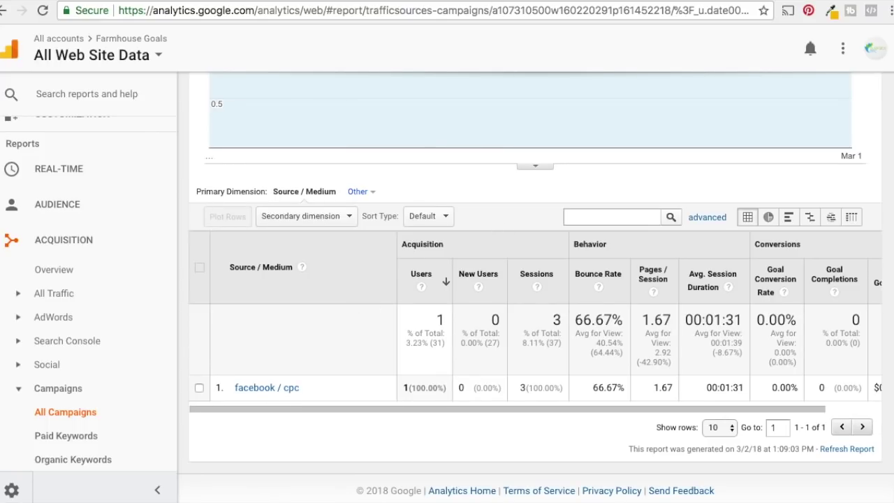
left_click(279, 1)
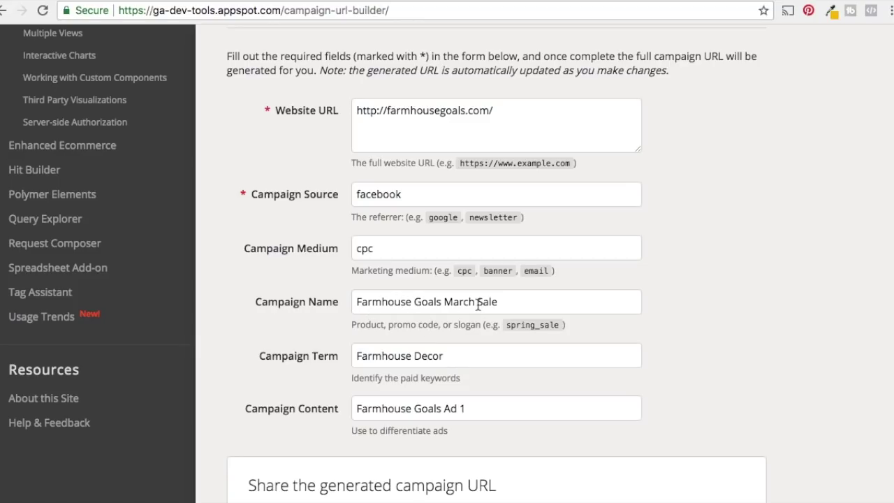
left_click(573, 1)
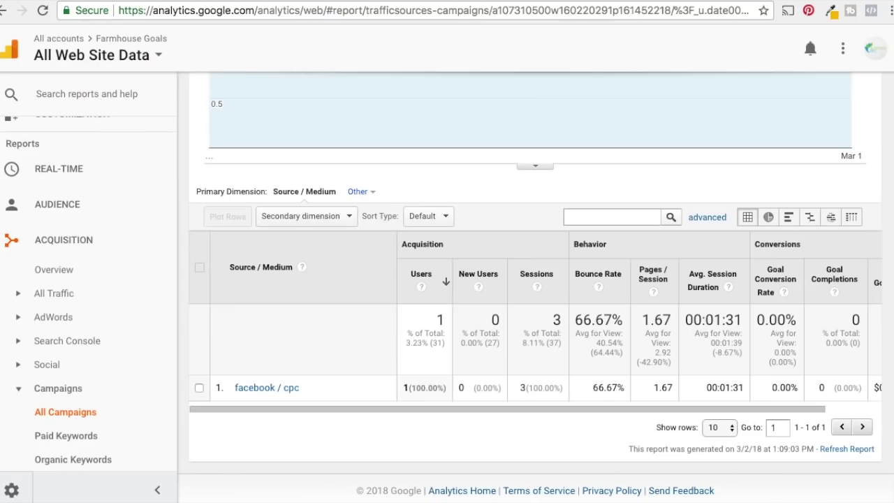
left_click(301, 217)
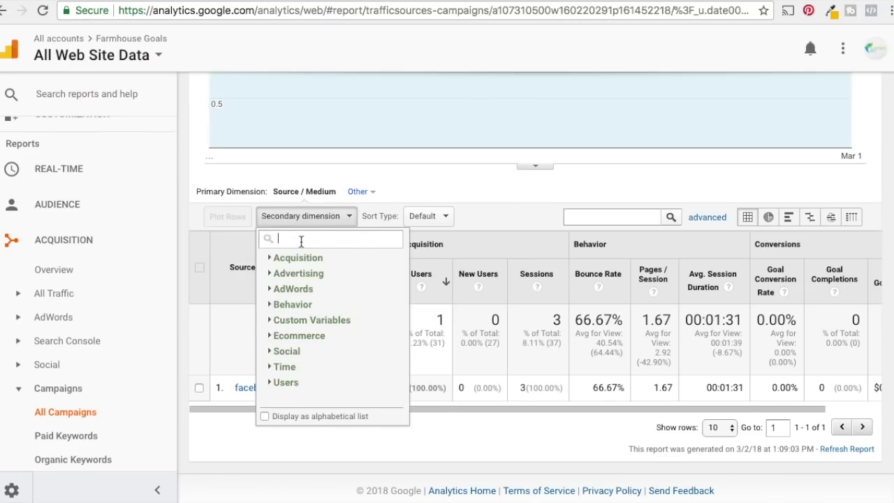
type("conten")
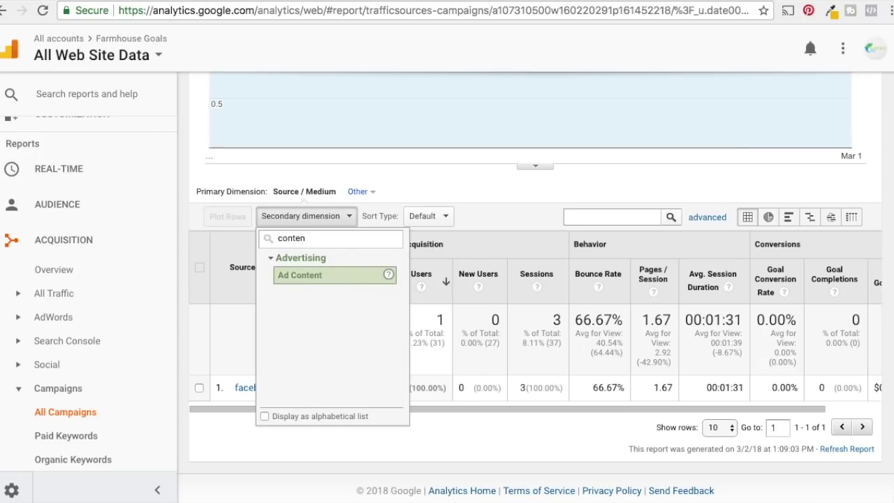
left_click(311, 284)
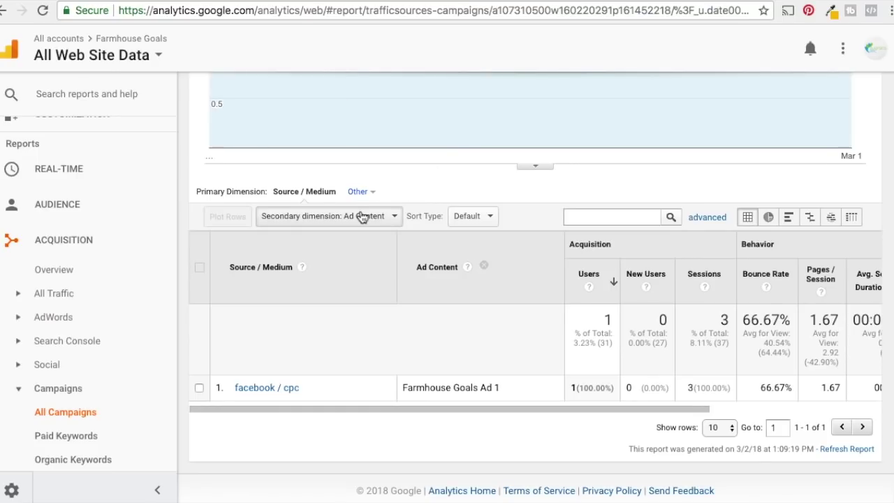
Step: Change the report's secondary dimension to the Advertising dimension Keyword
left_click(359, 215)
type("keyword")
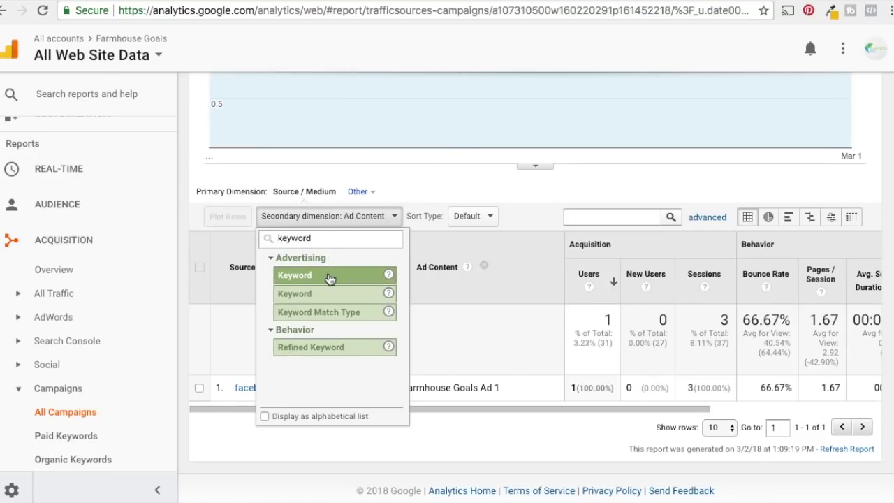
left_click(330, 279)
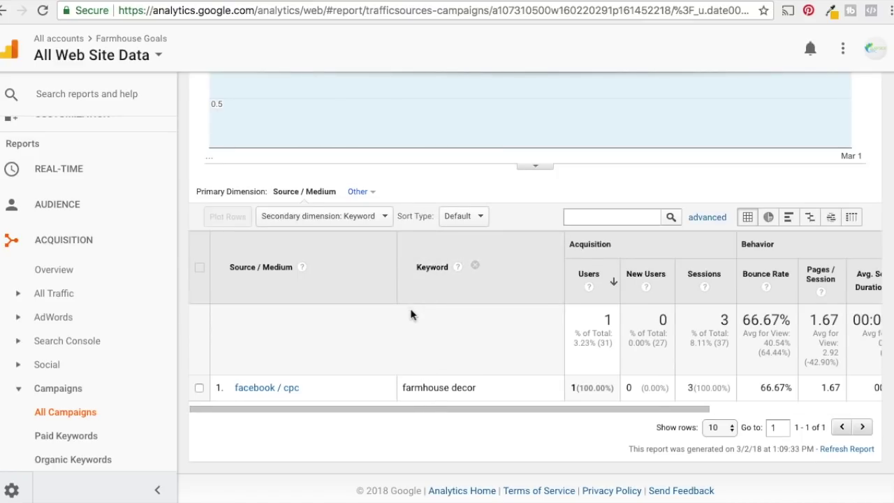
Step: Check the image names in the Asset Library, and in the Campaign URL Builder set Campaign Content to "Farmhouse Goals Ad 2"
left_click(482, 3)
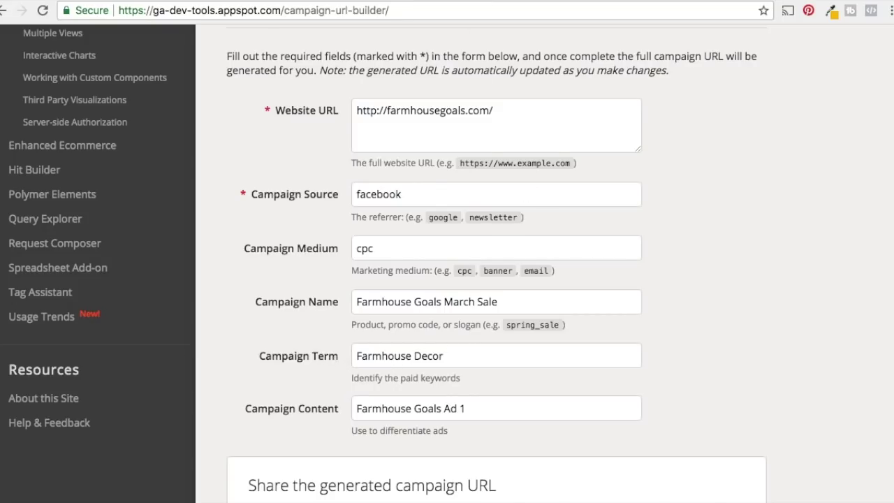
left_click(614, 3)
mouse_move(316, 210)
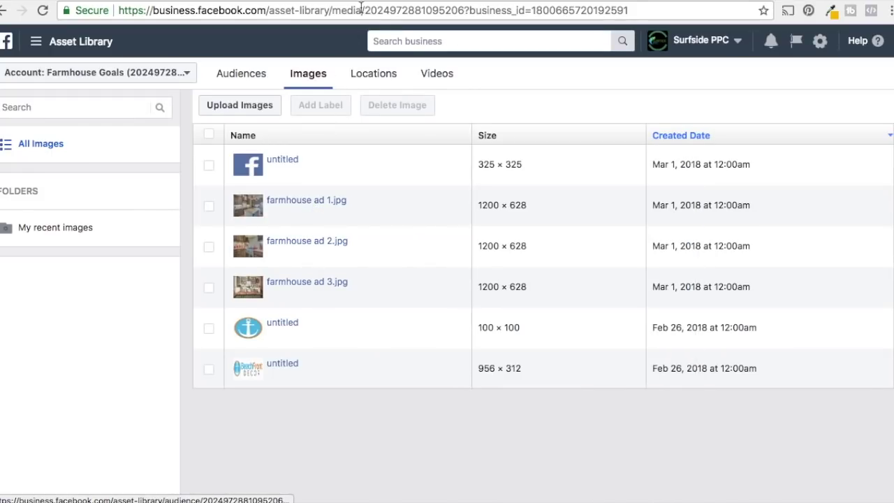
left_click(507, 1)
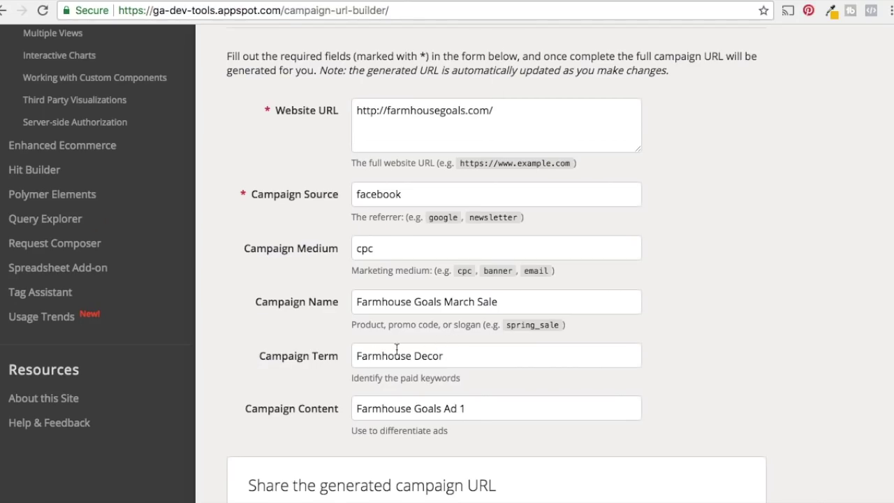
left_click(509, 411)
key("BackSpace")
type("2")
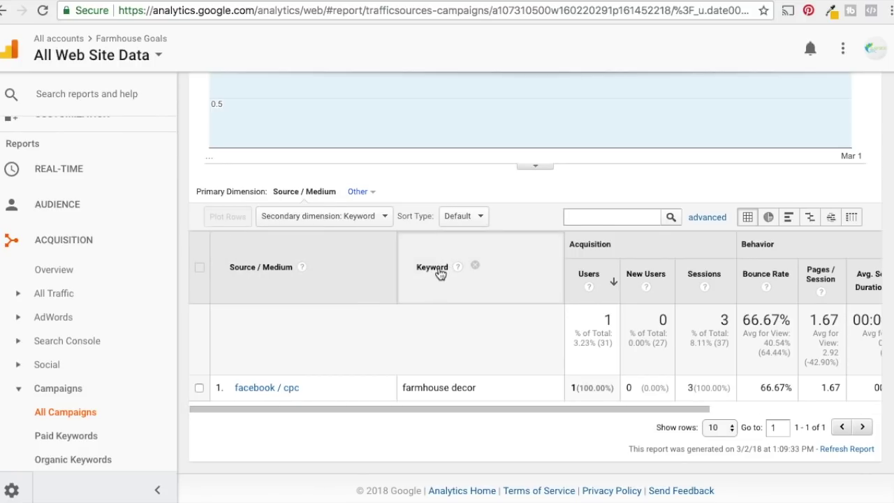
Step: Examine the behavior and conversion metrics for the keyword row in the campaign report, and recheck the Campaign URL Builder fields
left_click_drag(622, 409, 672, 410)
left_click_drag(603, 410, 675, 408)
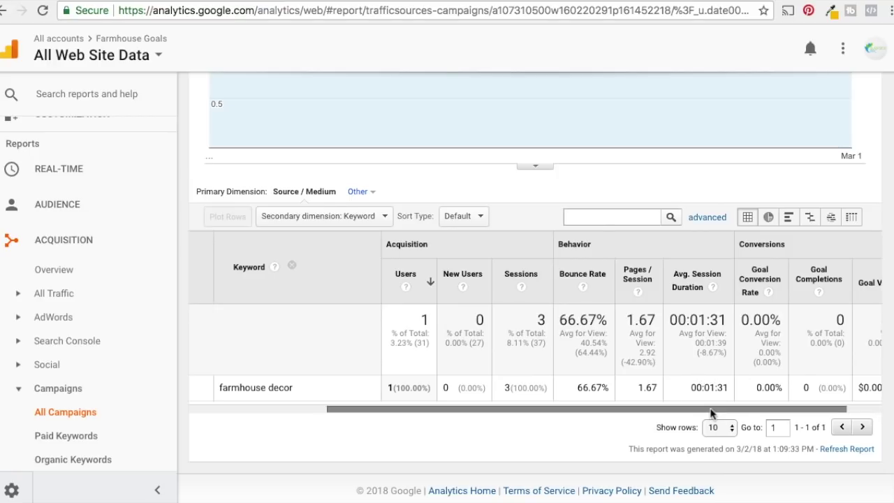
left_click_drag(710, 411, 784, 412)
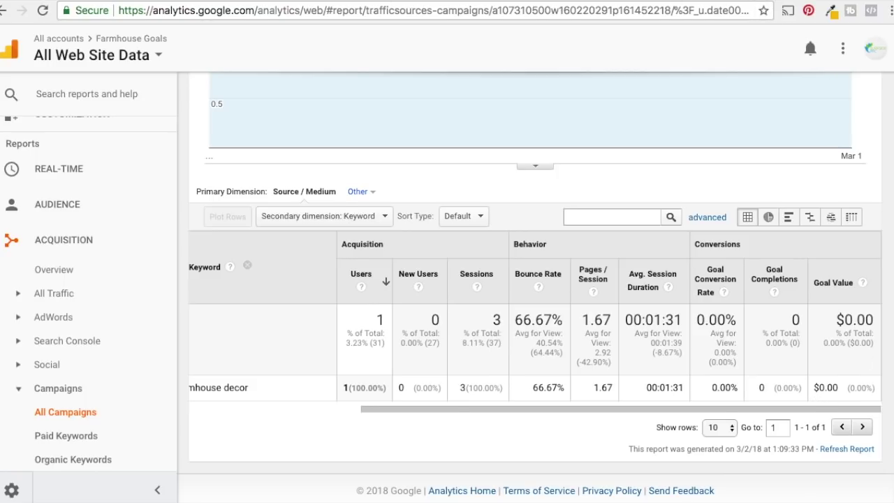
key("ctrl+Tab")
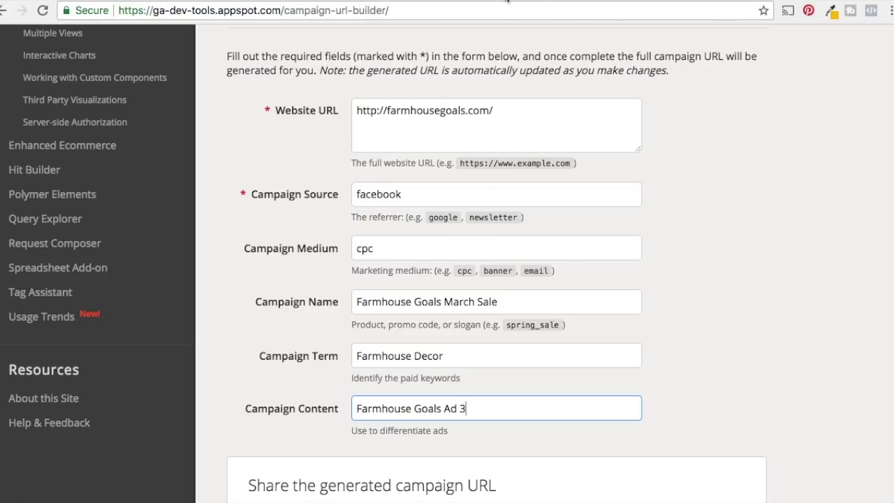
left_click(598, 1)
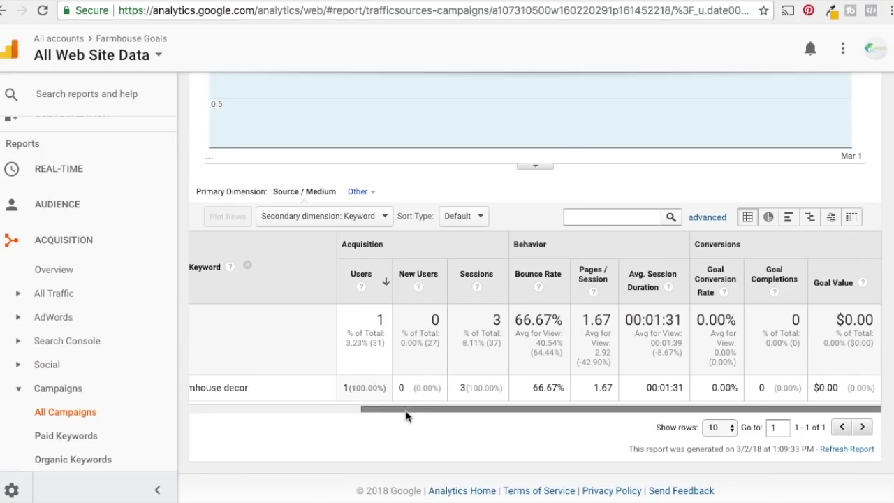
Step: Return to Ads Manager and review the ad's images and website destination alongside the Campaign URL Builder fields
left_click(520, 2)
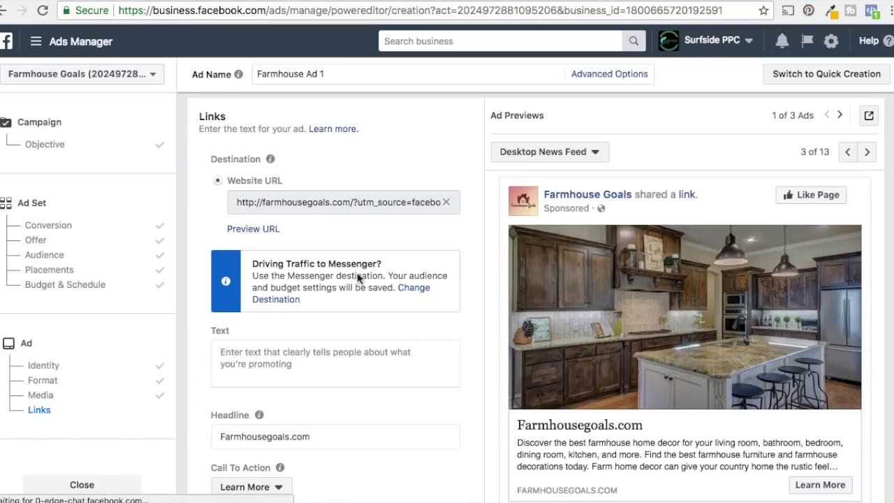
scroll(403, 205, "up", 5)
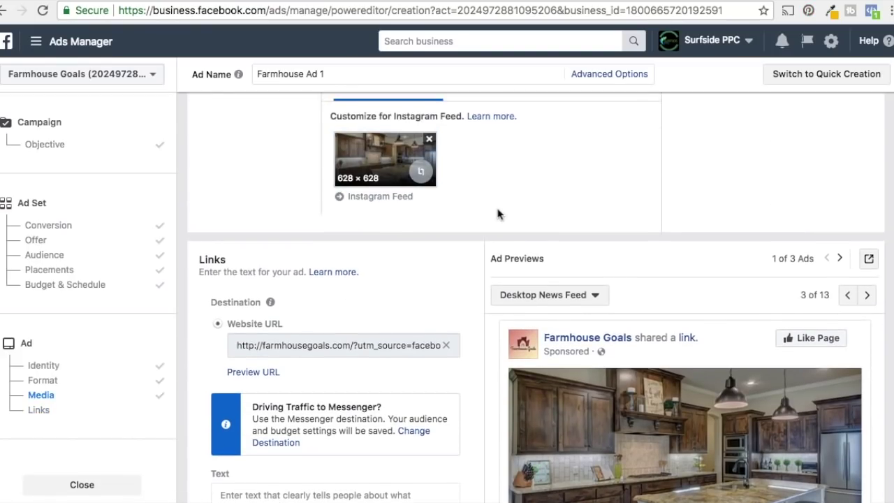
scroll(507, 294, "down", 1)
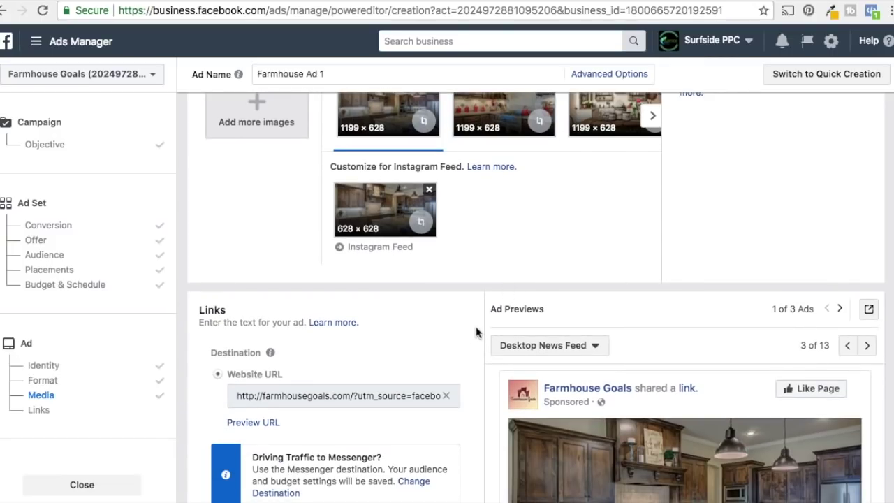
scroll(479, 307, "down", 3)
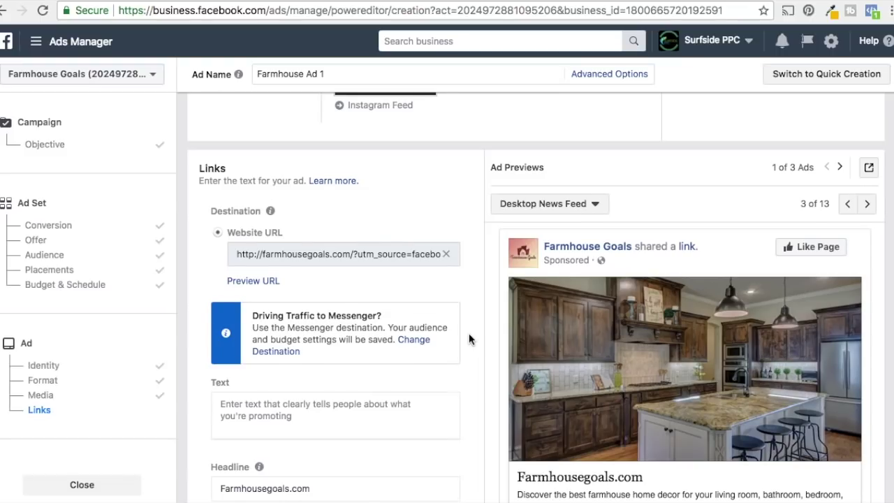
scroll(468, 334, "down", 1)
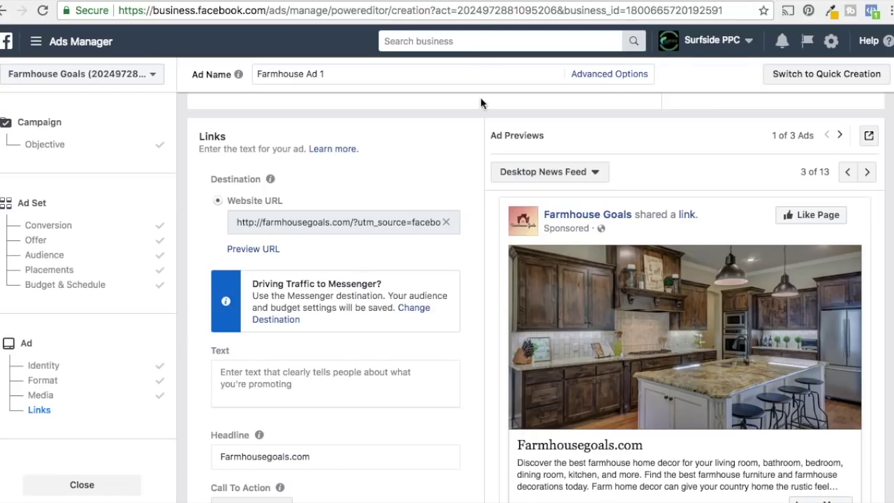
left_click(105, 1)
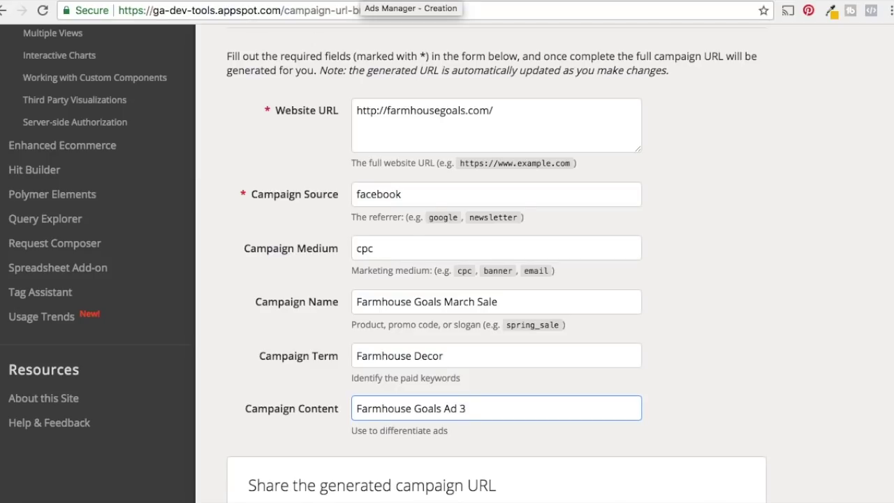
left_click(360, 1)
Step: Enter the ad text "Save 10% Off Farmhouse Decor at Farmhouse Goals Using Code: GOALS"
scroll(435, 223, "down", 3)
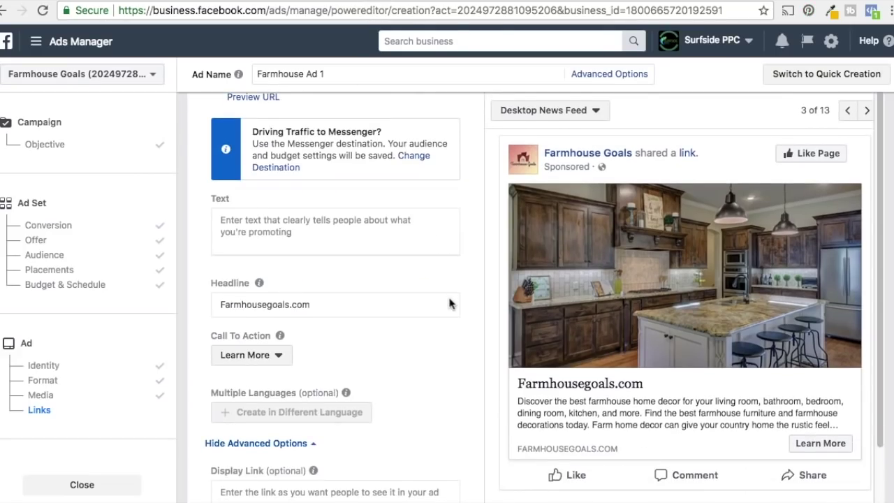
left_click(354, 226)
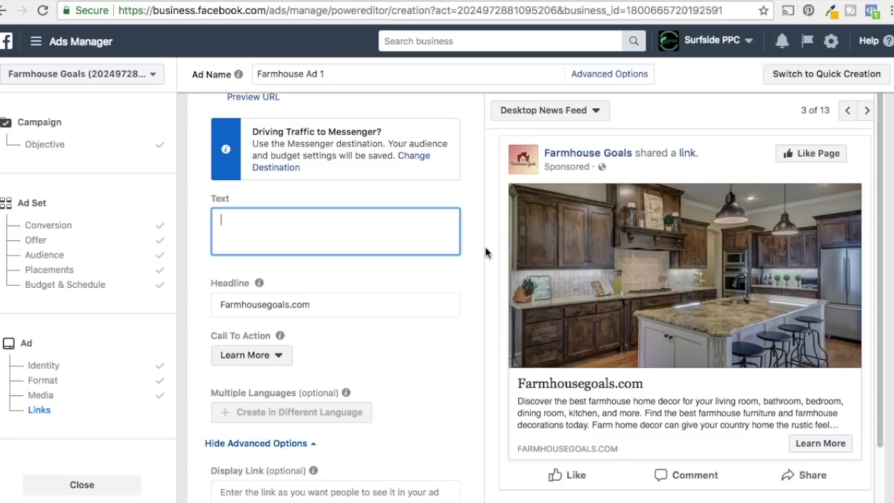
type("Save 10% Off Farmhouse Decor at ")
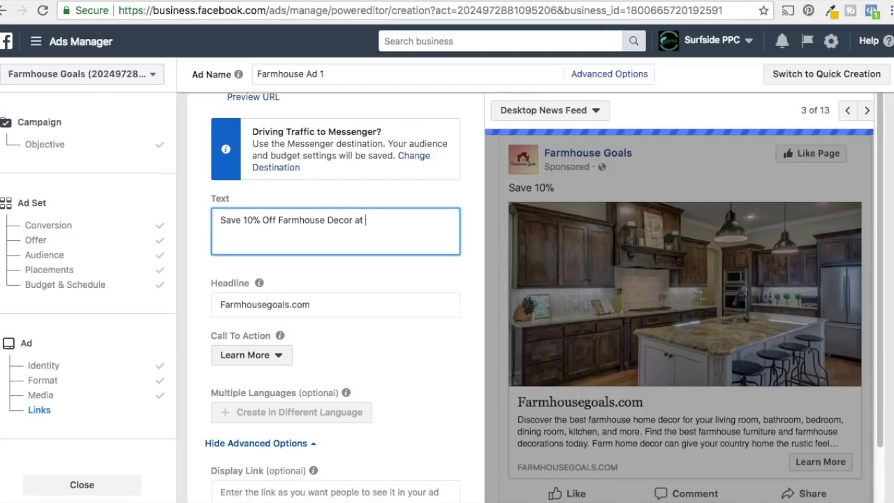
type("Farmhouse Goals Using Code")
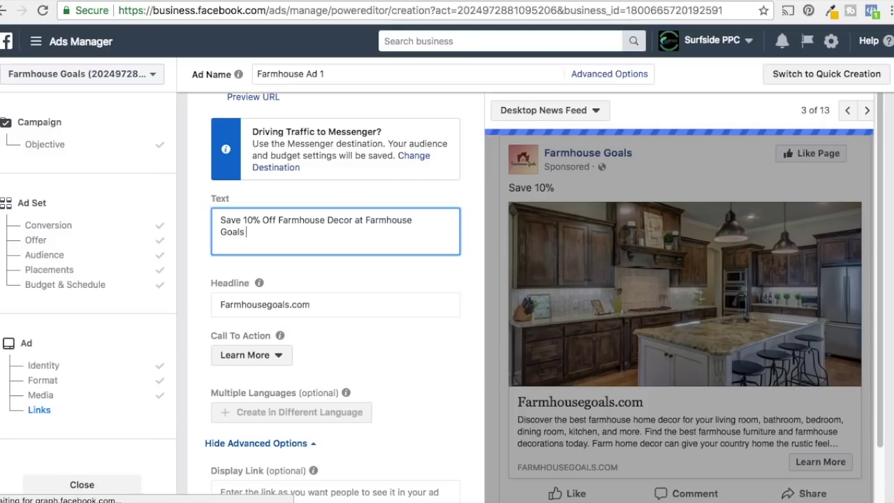
type(": GOALS")
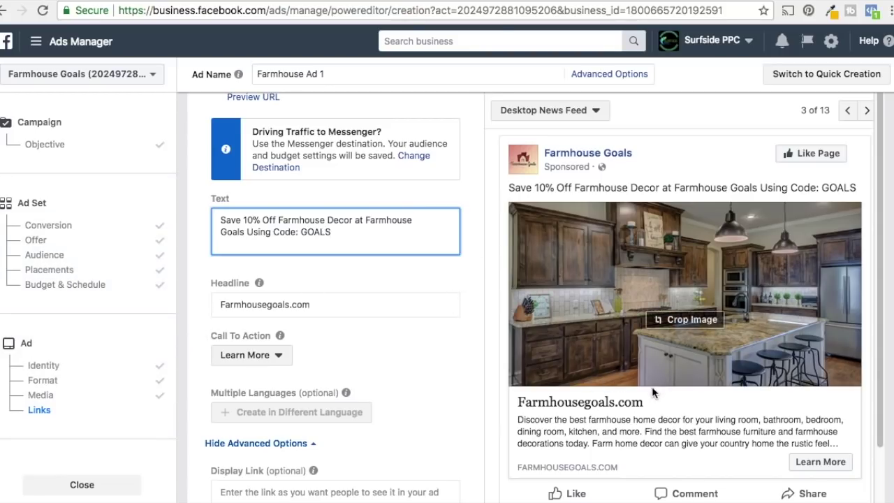
Step: Set the ad's headline to "Save 10% Off Farmhouse Decor" and its call to action to Shop Now
left_click_drag(331, 305, 201, 307)
type("Save 10% Off")
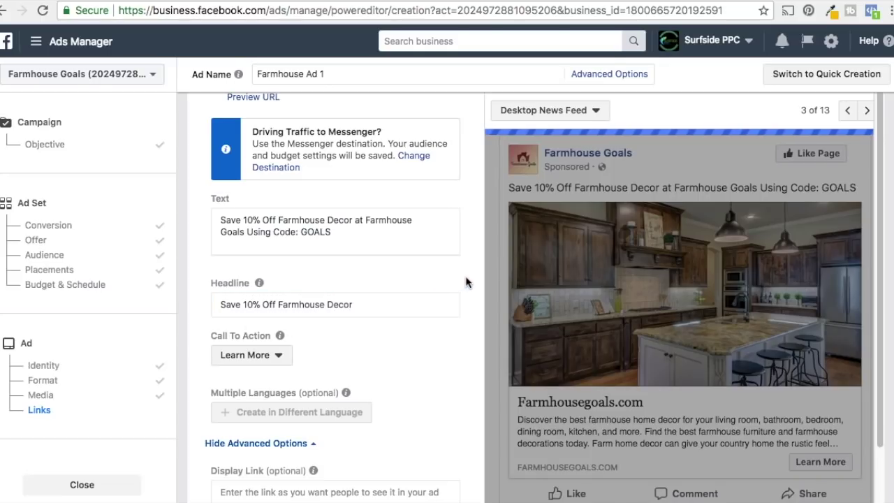
left_click(468, 284)
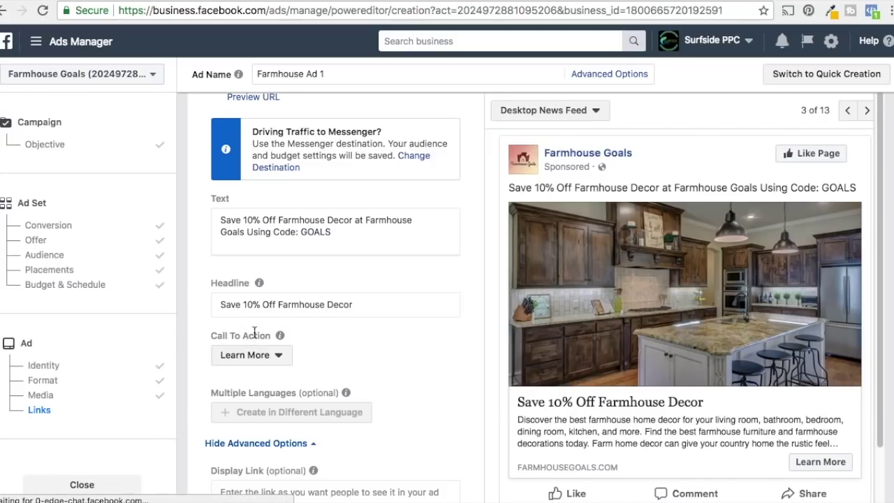
left_click(252, 357)
left_click(254, 335)
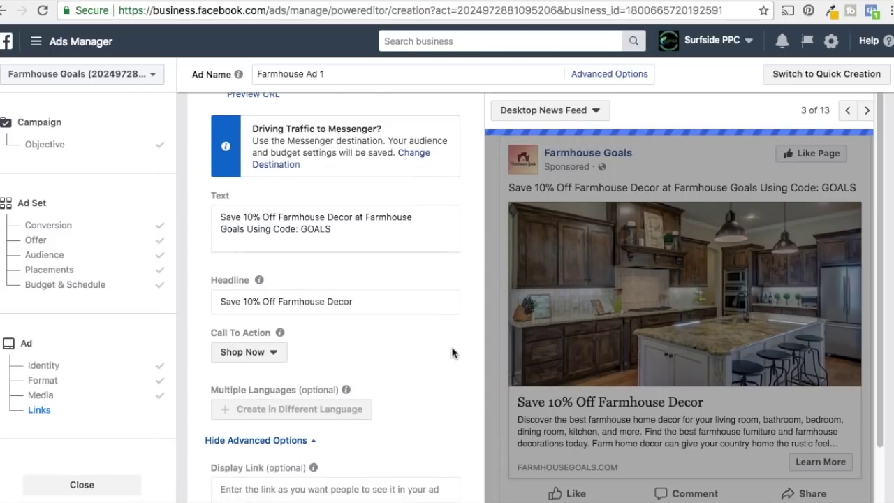
Step: Set the News Feed link description to "Discover the best farmhouse home decor for your living room, bathroom, kitchen, dining room, and more!"
scroll(452, 353, "down", 3)
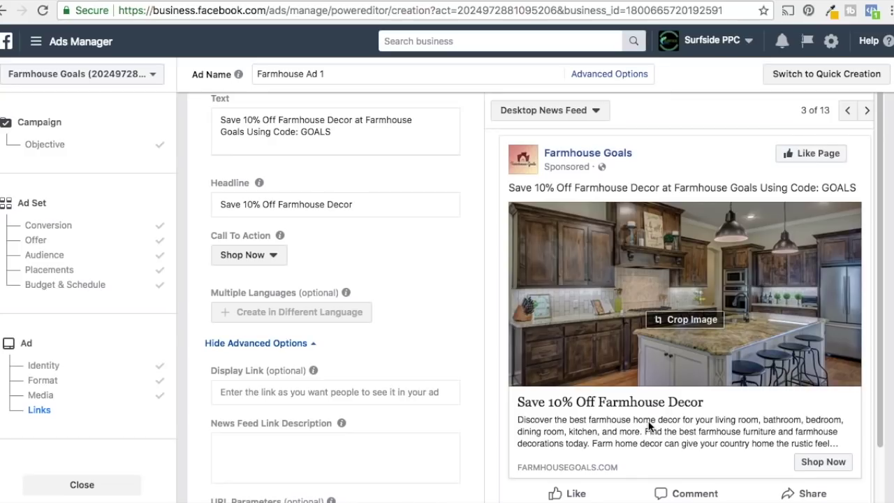
scroll(467, 329, "down", 5)
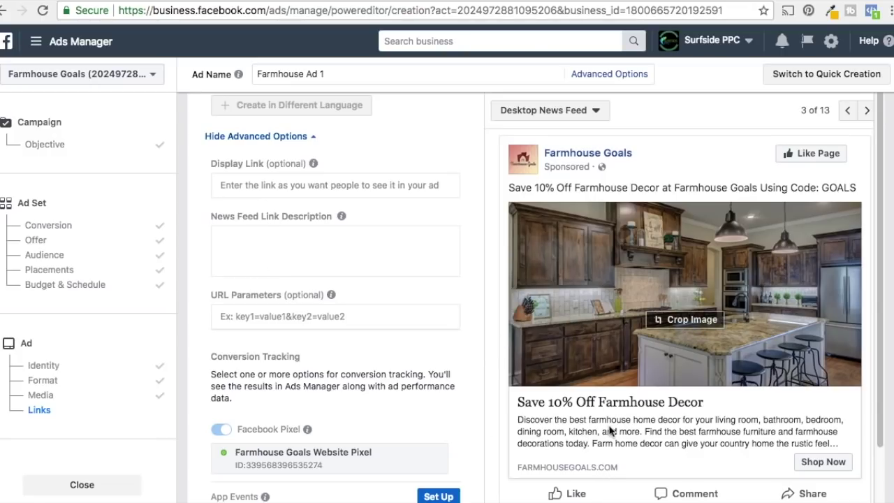
left_click(261, 252)
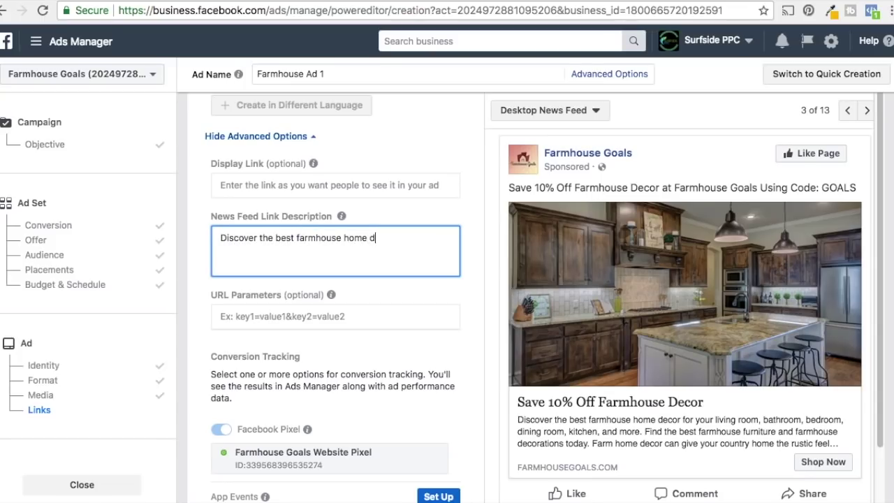
type("g room, bathroom, kitchen, dining room, an")
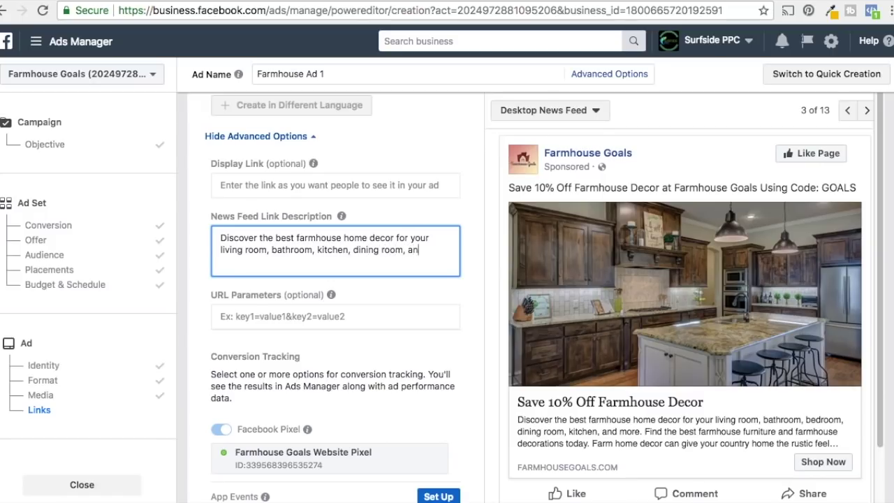
type("!")
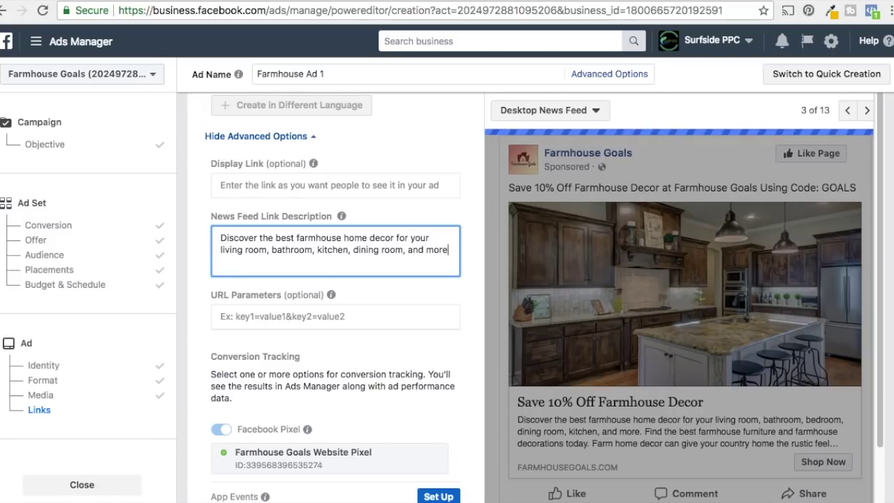
Step: Set the ad's optional display link to "Farmhousegoals.com"
left_click(264, 184)
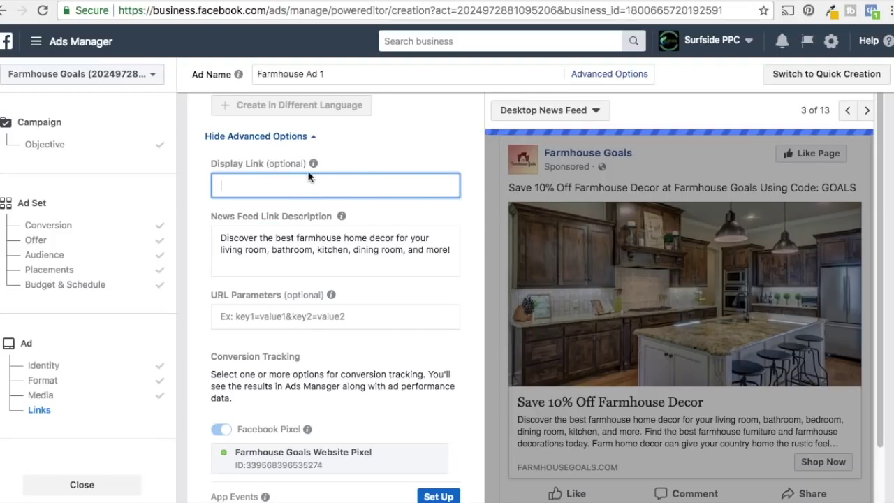
type("Farmhousegoals.com")
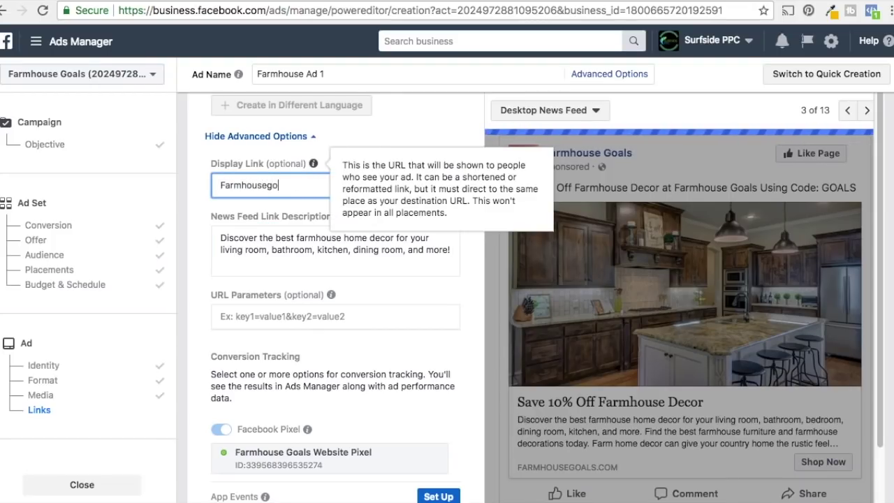
left_click(490, 297)
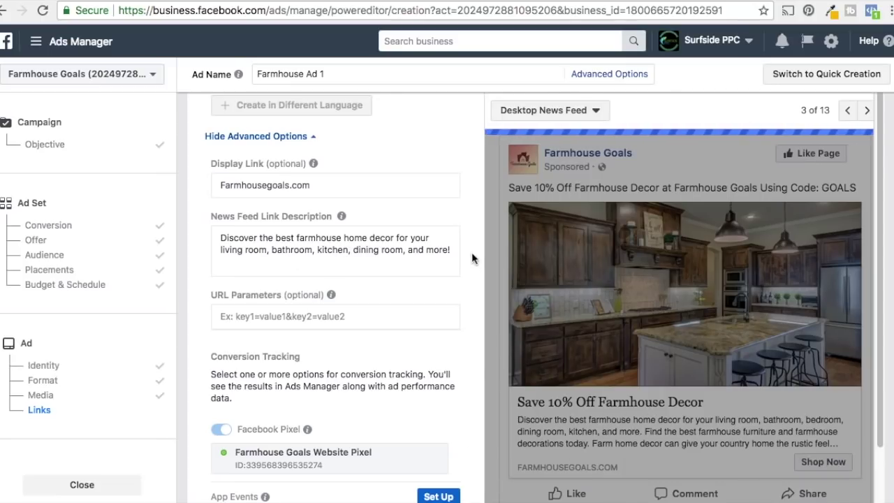
Step: Review the ad's conversion tracking settings, the updated desktop News Feed preview and the ad approval notice
scroll(453, 258, "down", 3)
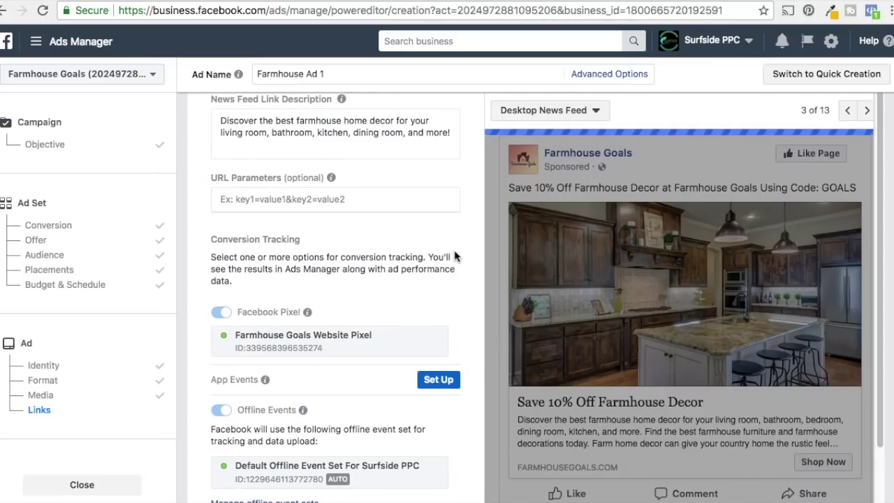
scroll(454, 257, "down", 3)
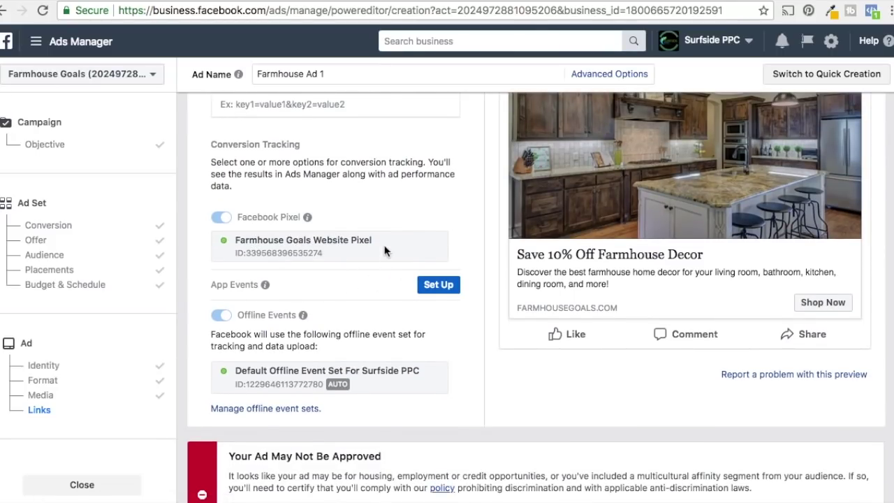
scroll(385, 250, "down", 1)
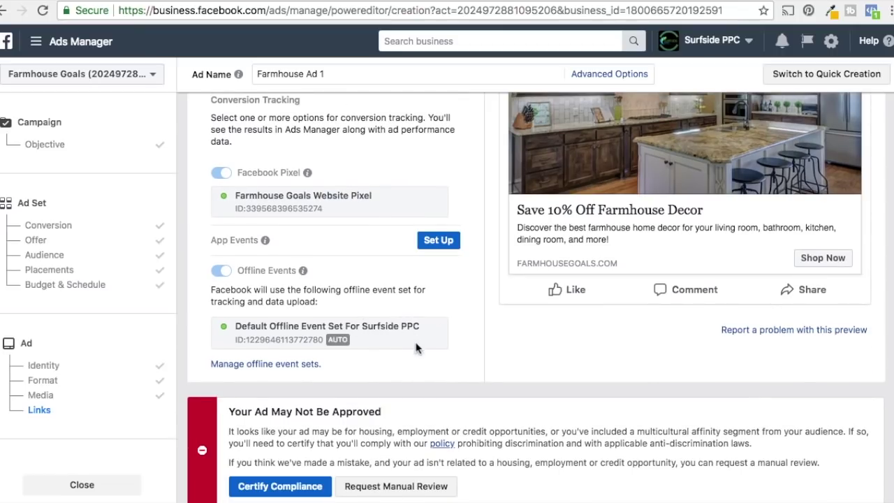
scroll(471, 353, "down", 3)
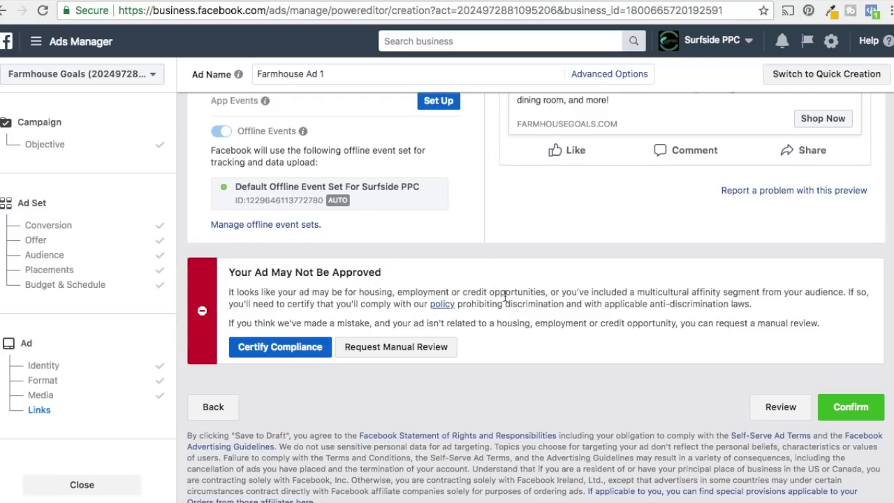
scroll(484, 213, "up", 4)
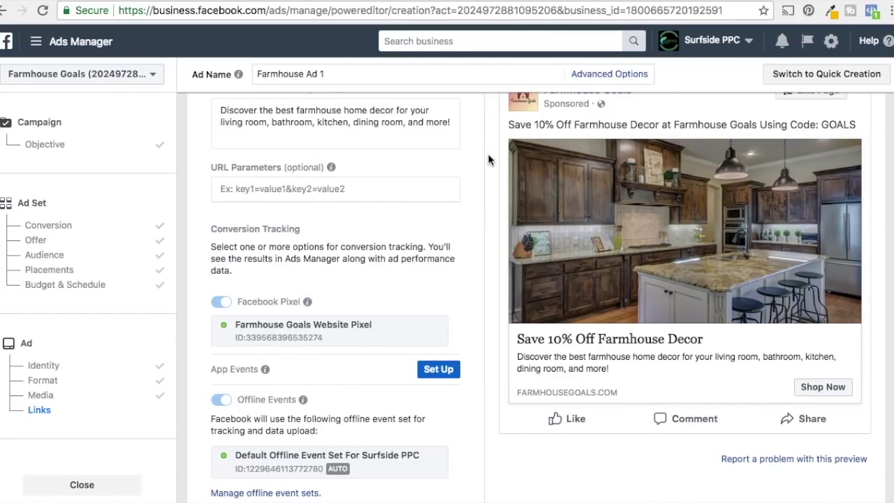
scroll(485, 170, "down", 1)
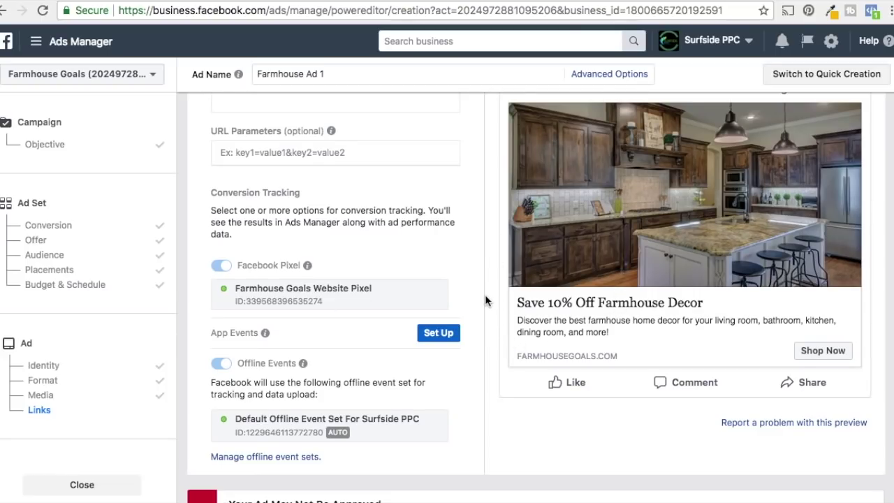
scroll(487, 301, "down", 5)
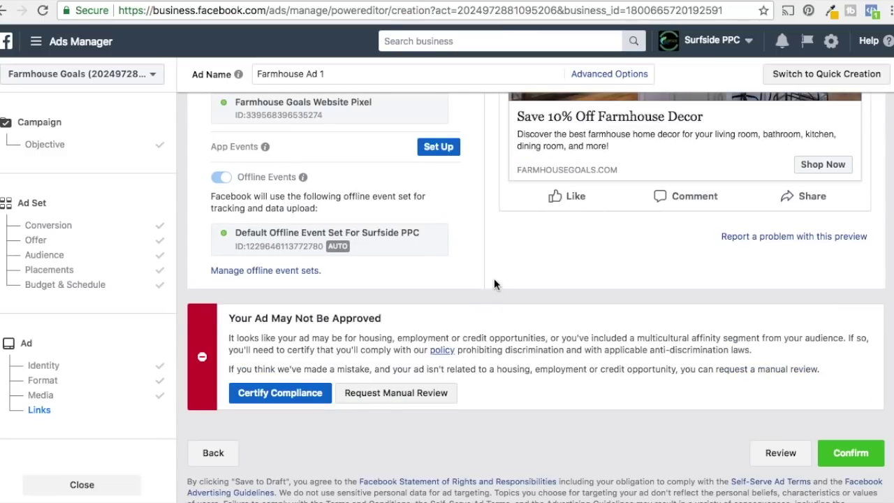
Step: Check the finished ad preview once more and confirm the ads to submit the campaign
scroll(491, 234, "up", 3)
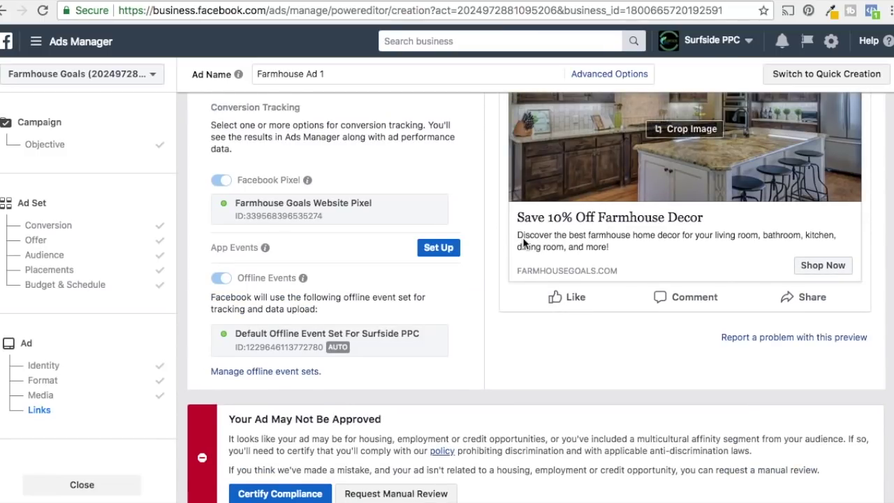
scroll(500, 241, "down", 5)
left_click(847, 408)
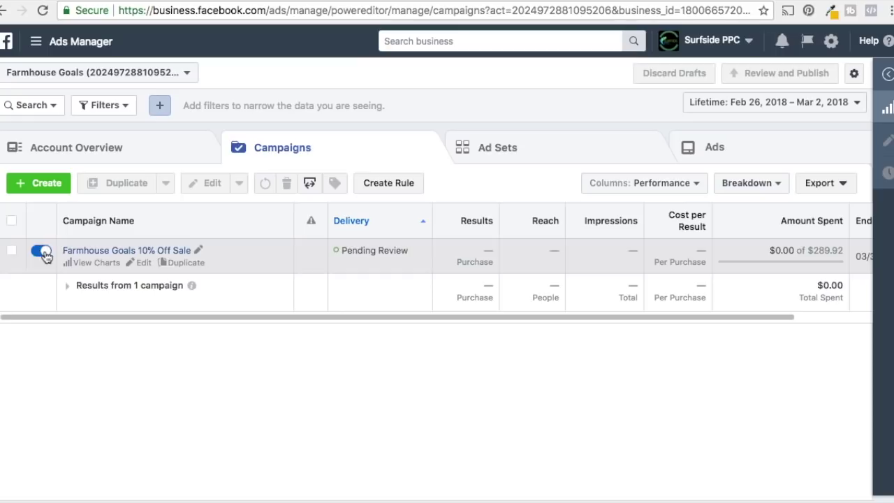
Step: Turn off the Farmhouse Goals 10% Off Sale campaign and open the ads inside its Farmhouse Decor ad set
left_click(42, 251)
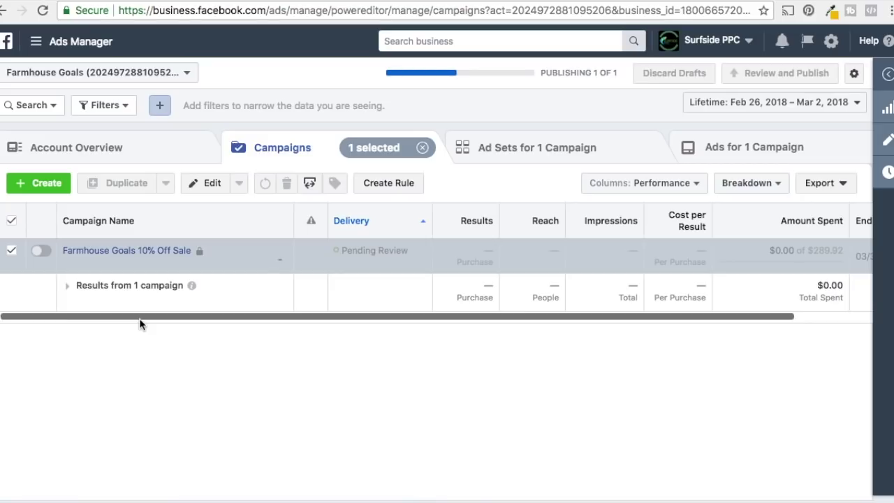
left_click(144, 251)
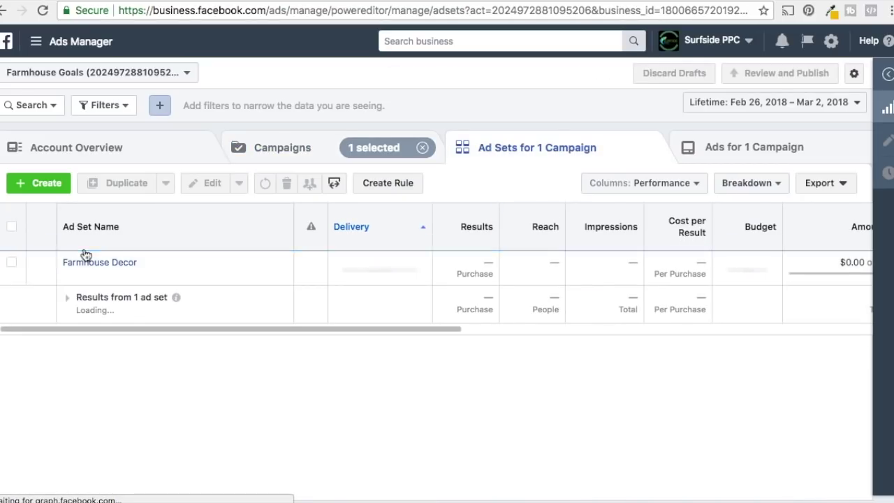
left_click(85, 261)
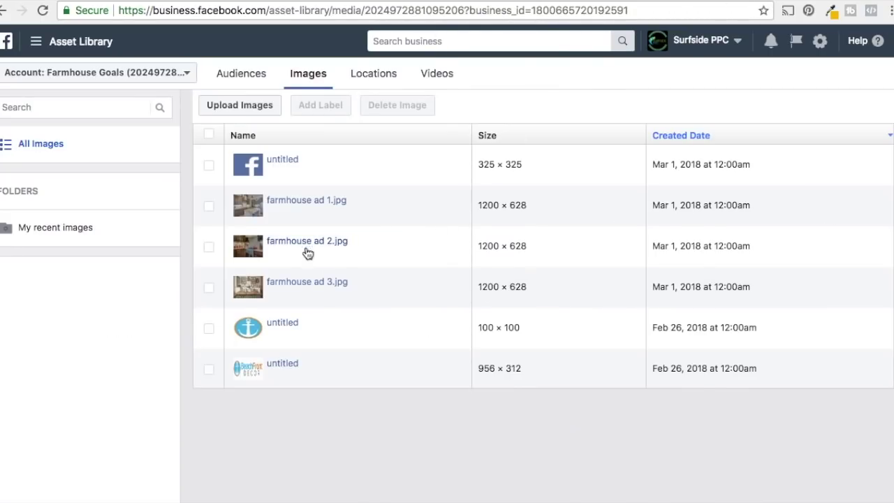
mouse_move(294, 253)
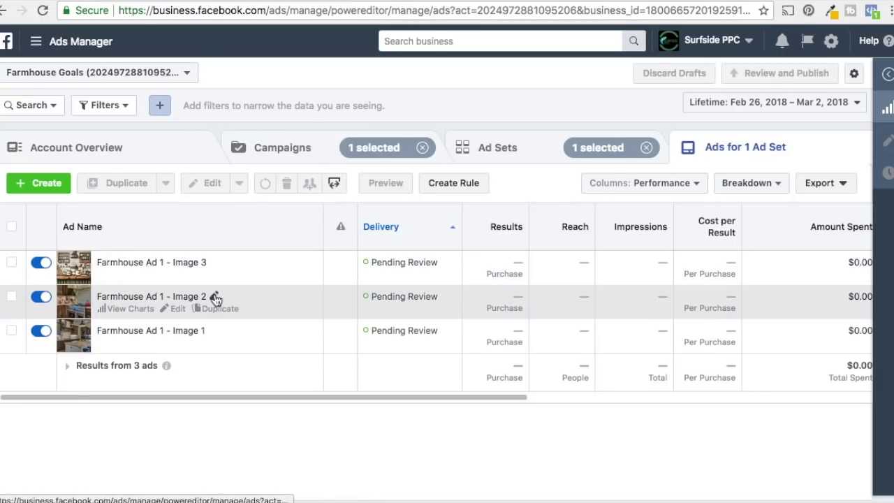
Step: Rename the ad "Farmhouse Ad 1 - Image 2" as "Farmhouse Ad 2" and publish the change
left_click(213, 296)
left_click_drag(225, 292, 160, 292)
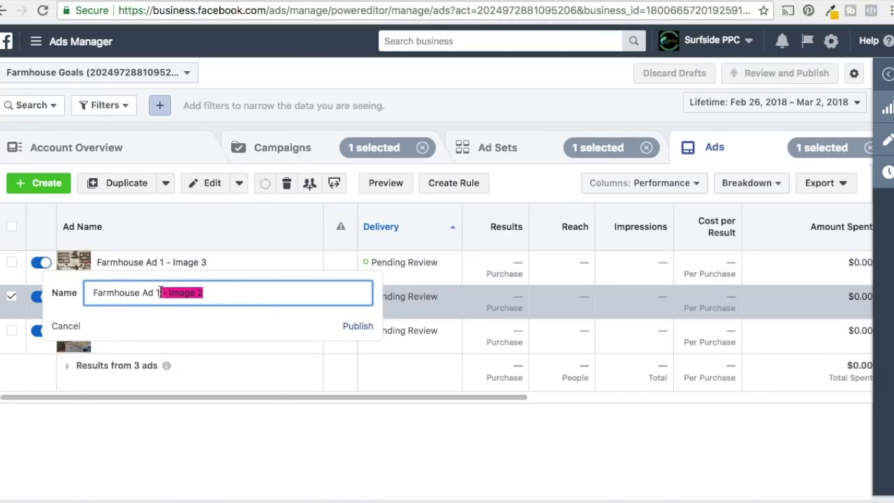
type("2")
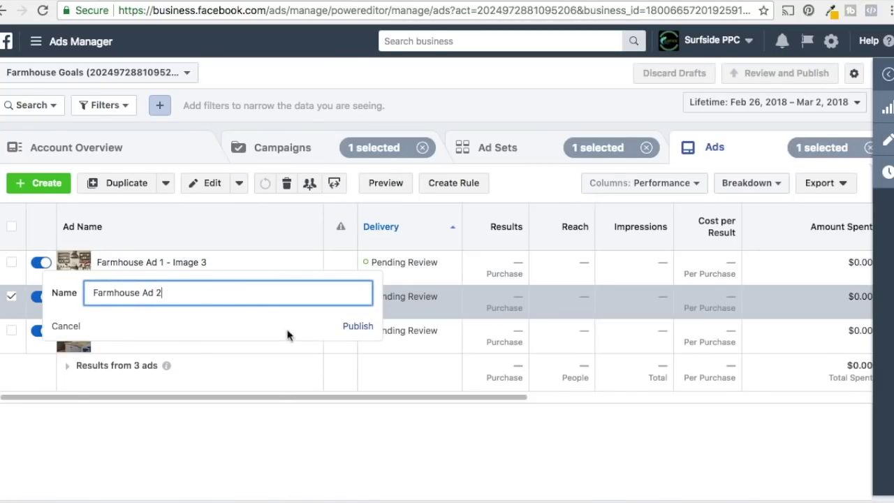
left_click(356, 327)
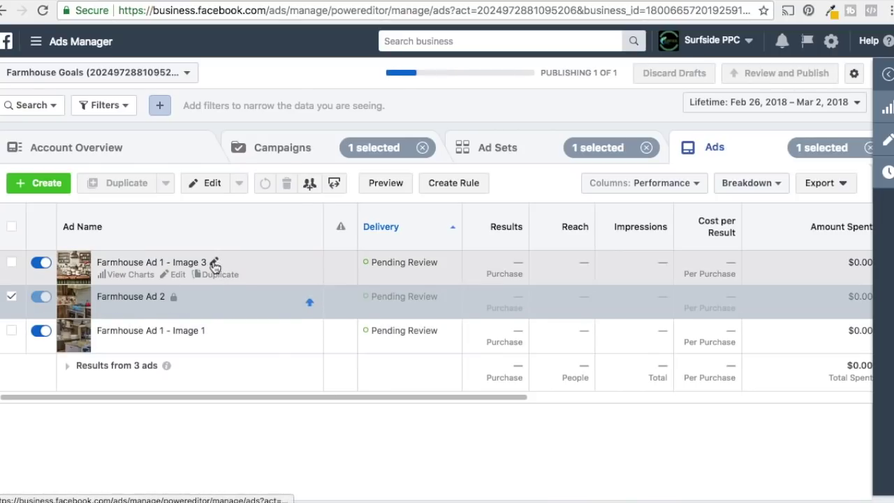
Step: Rename the ad "Farmhouse Ad 1 - Image 3" as "Farmhouse Ad 3" and publish the change
left_click(214, 262)
left_click_drag(216, 262, 157, 262)
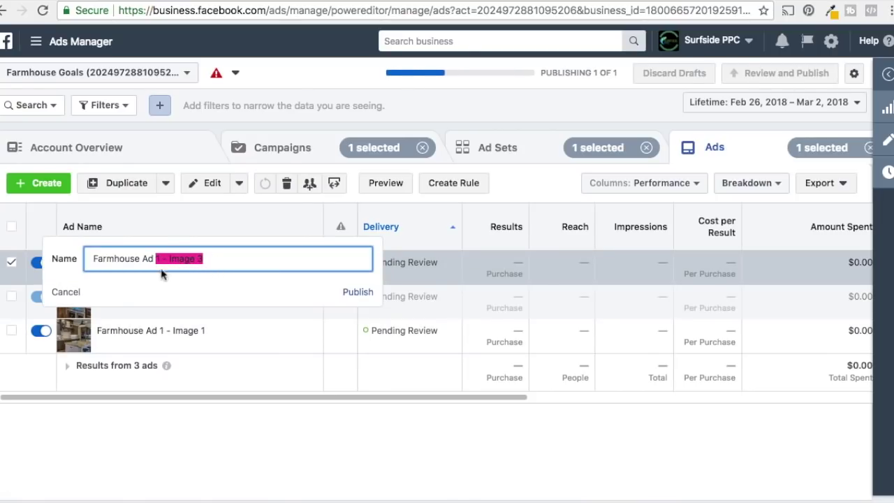
type("3")
left_click(355, 293)
left_click(341, 296)
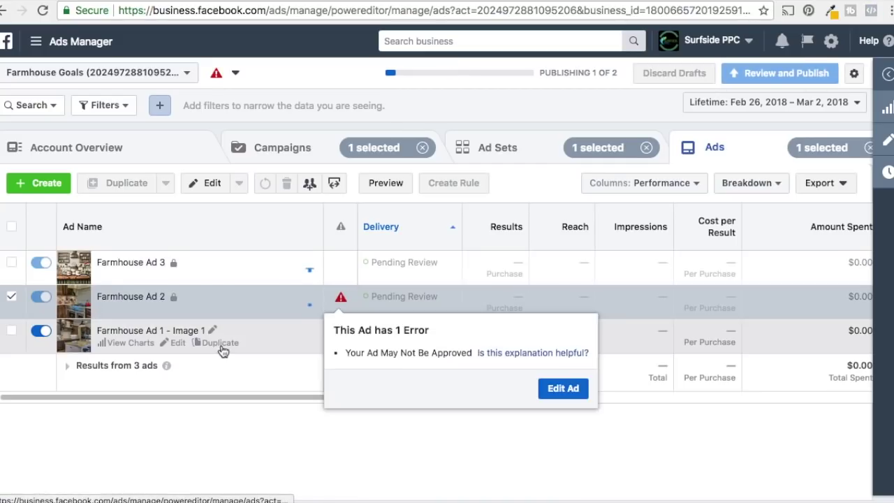
Step: Shorten the name of the ad "Farmhouse Ad 1 - Image 1" to "Farmhouse Ad 1" and publish the change
left_click(214, 330)
left_click_drag(202, 327, 169, 327)
key("BackSpace")
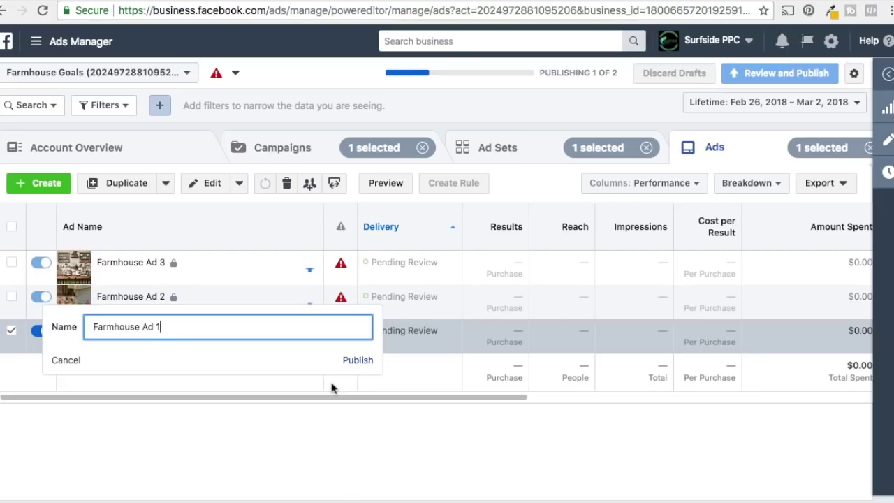
left_click(353, 360)
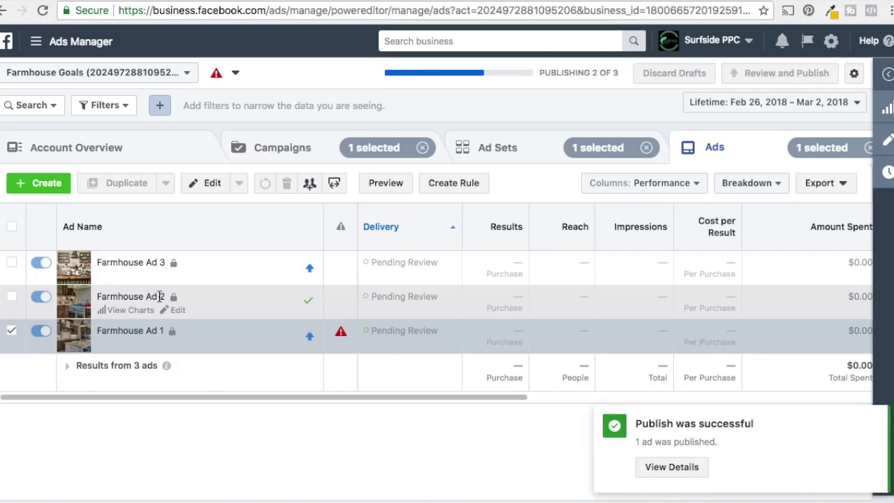
Step: Open Farmhouse Ad 2 for editing, and in the Campaign URL Builder copy the URL generated with campaign content "Farmhouse Goals Ad 2"
left_click(175, 310)
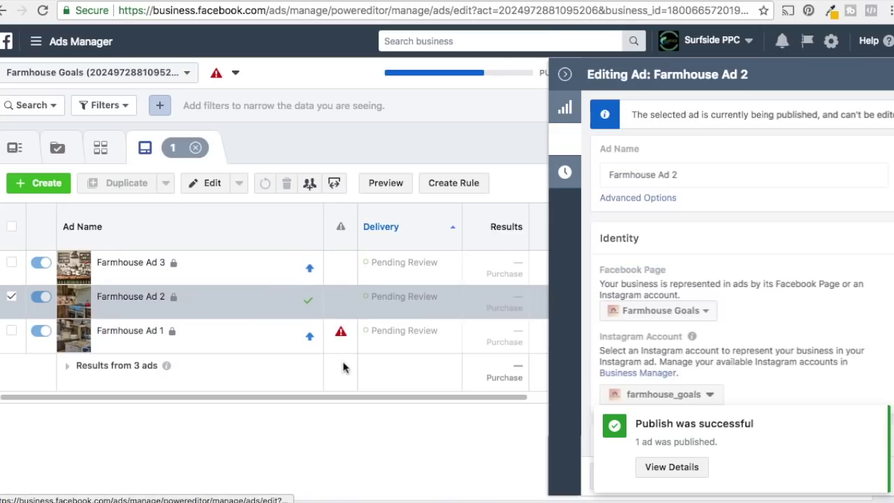
scroll(454, 313, "down", 5)
scroll(434, 291, "down", 5)
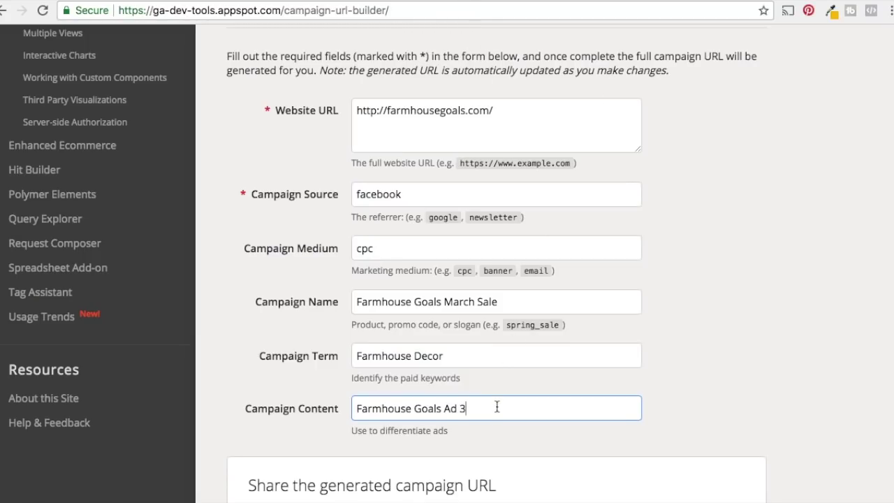
scroll(505, 355, "down", 12)
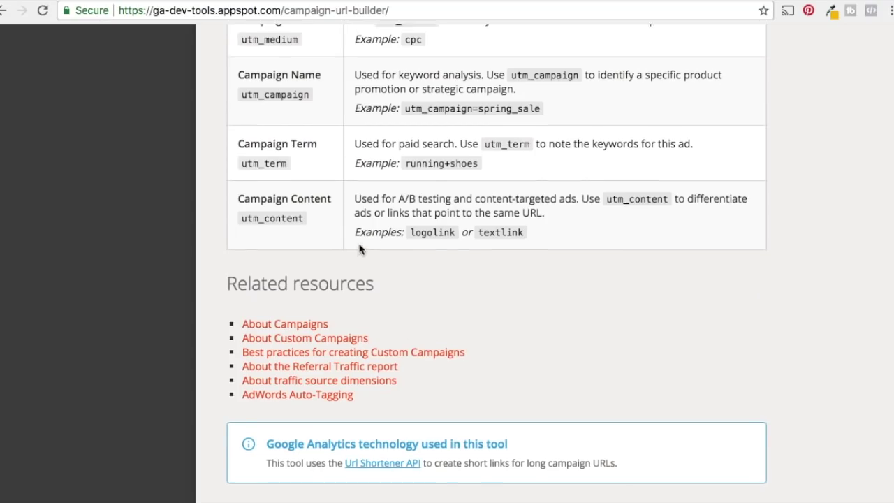
scroll(361, 249, "up", 7)
left_click(306, 317)
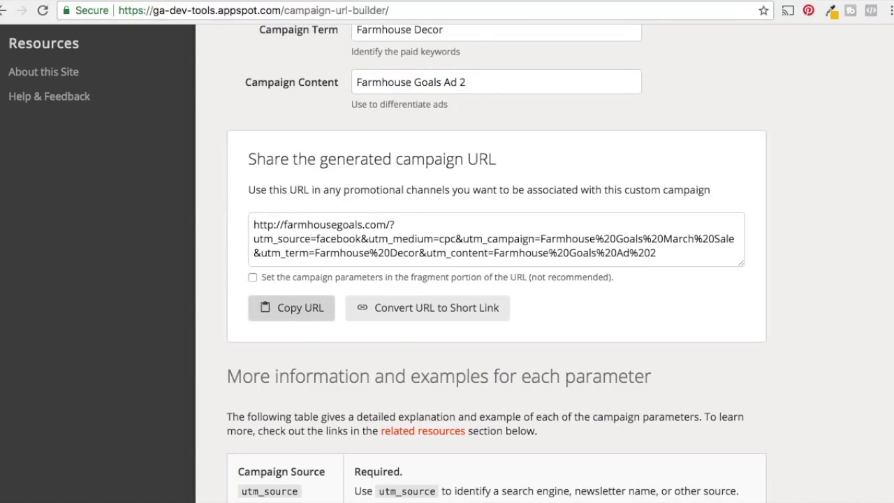
left_click(269, 1)
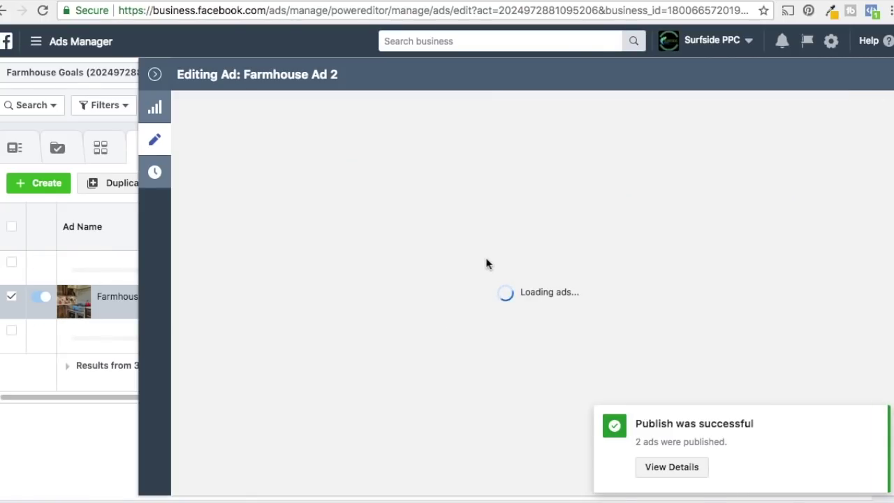
Step: Replace Farmhouse Ad 2's entire website URL with the copied Farmhouse Goals Ad 2 tracking URL and publish the ad
scroll(461, 265, "down", 8)
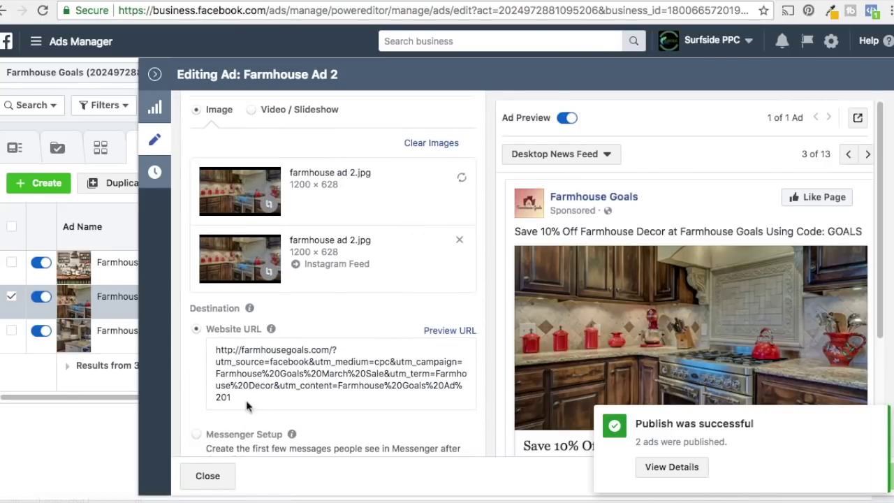
right_click(290, 372)
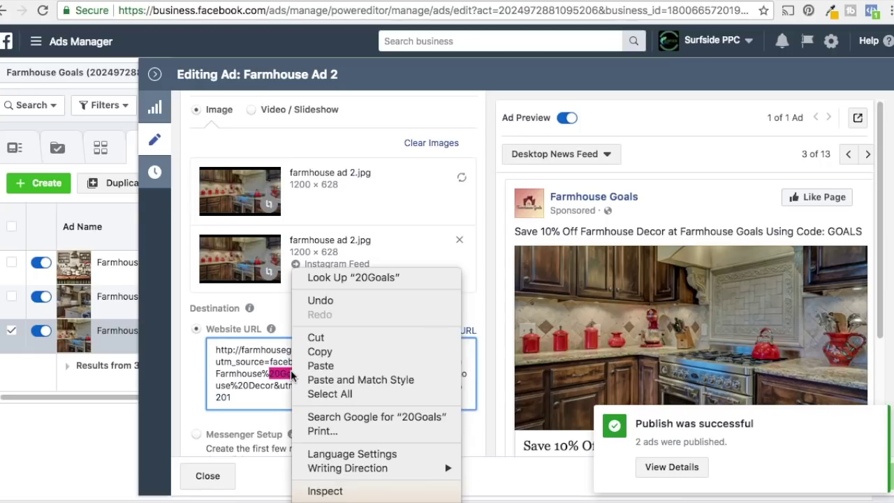
left_click(335, 393)
key("super+v")
left_click(496, 310)
scroll(486, 327, "down", 3)
left_click(860, 477)
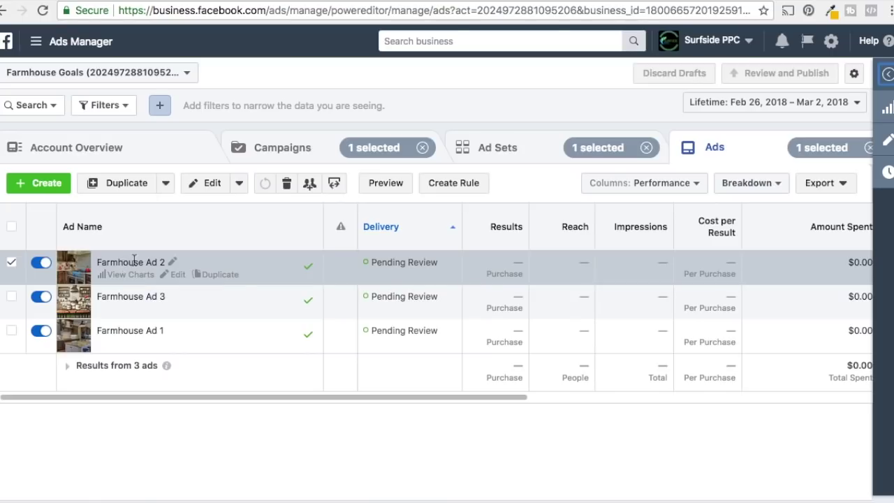
Step: Clear the campaign and ad selections and duplicate the Farmhouse Decor ad set into the original campaign with 2 copies
left_click(510, 151)
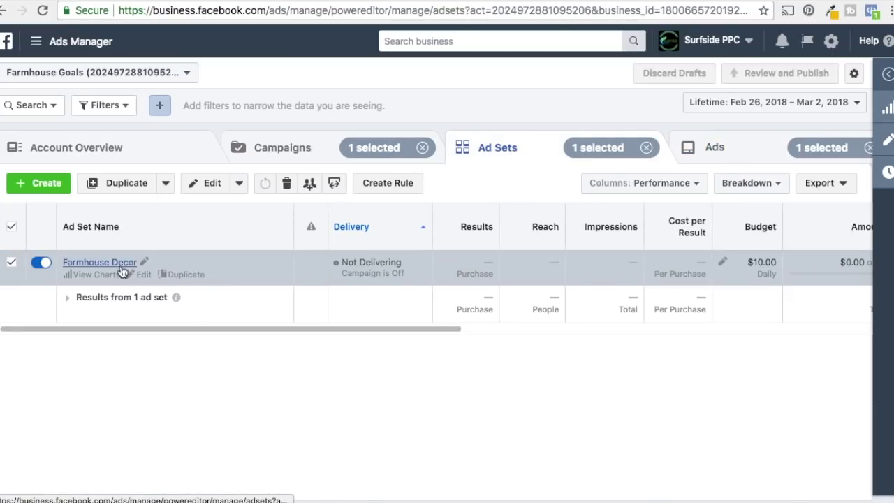
left_click(422, 148)
left_click(869, 149)
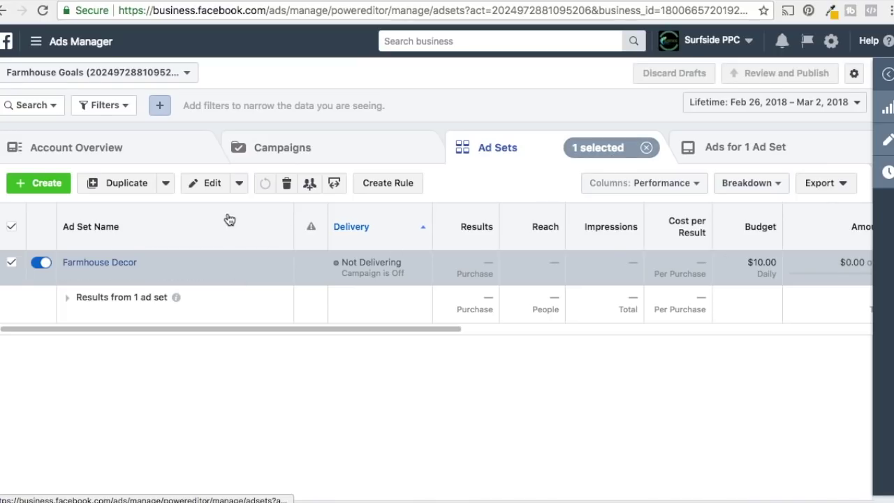
left_click(126, 183)
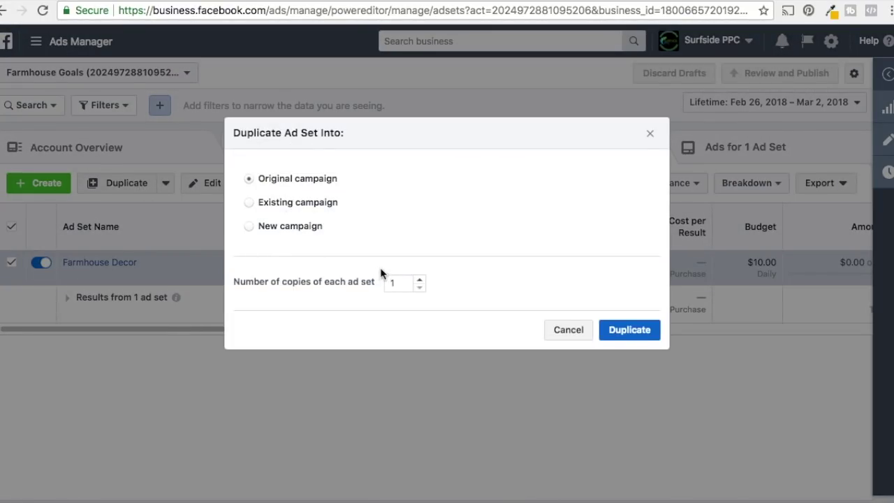
left_click(419, 280)
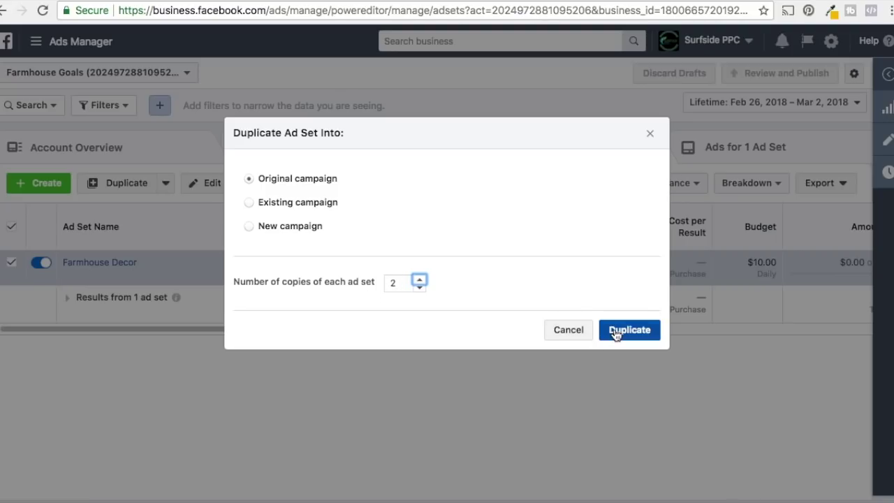
left_click(648, 332)
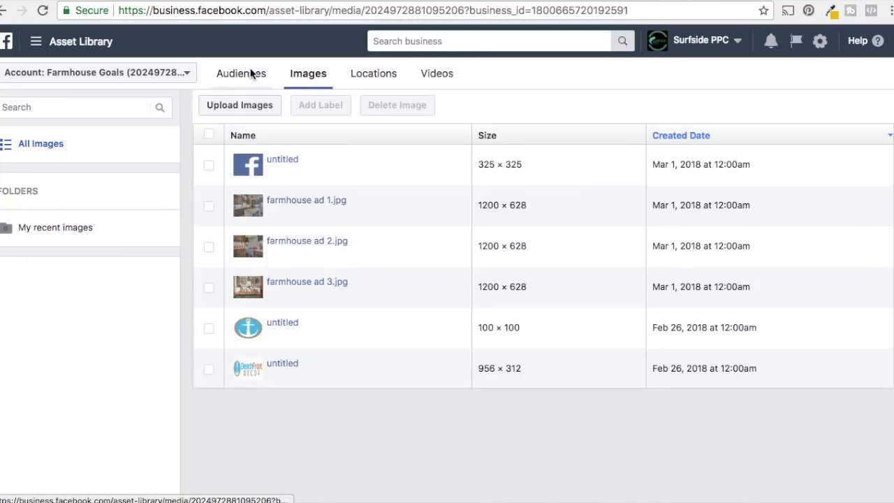
Step: Check the saved audiences in the Asset Library and name both copied ad sets "High Income Farm Decor"
left_click(249, 74)
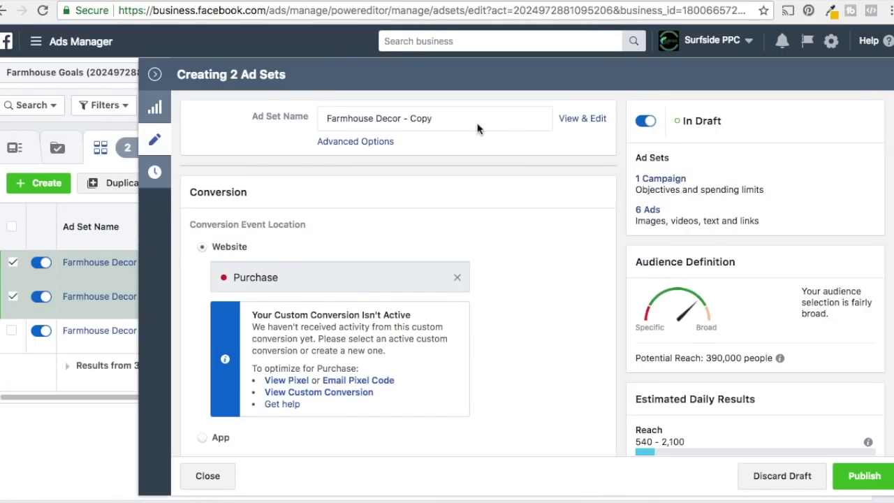
left_click(476, 121)
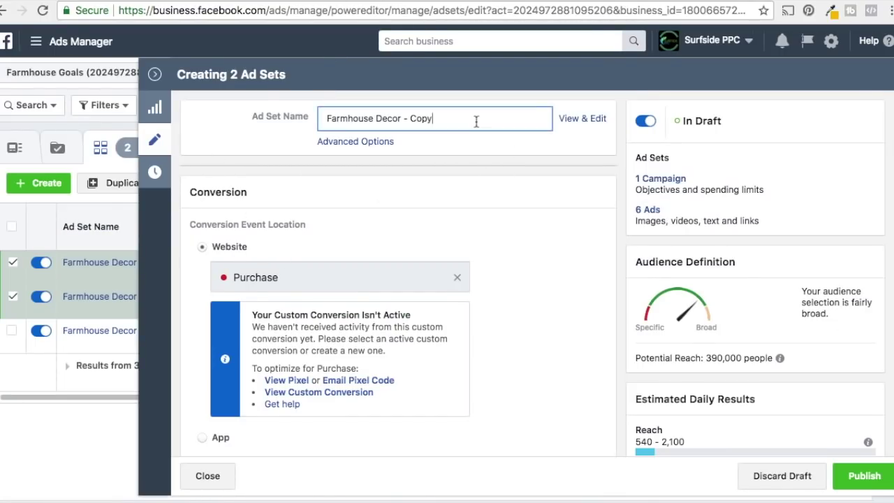
key("ctrl+a")
type("H")
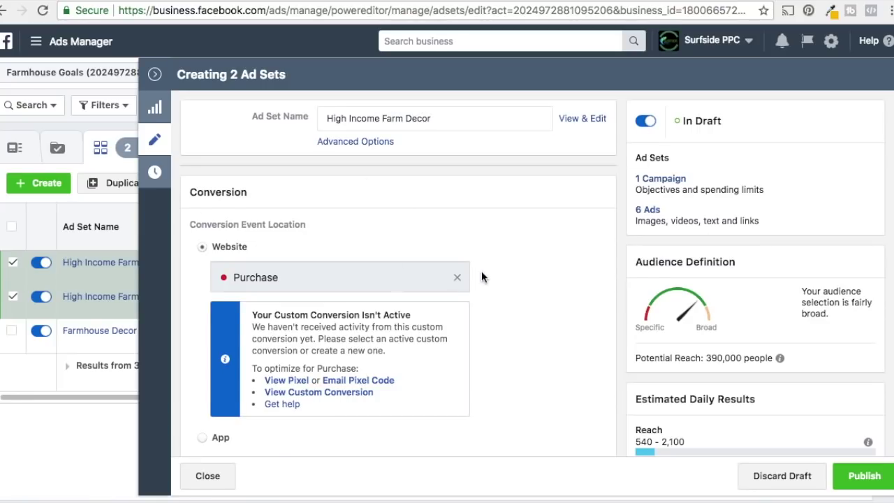
Step: Apply the saved audience High Income Farm Decor to both copied ad sets
scroll(552, 283, "down", 3)
scroll(552, 288, "down", 10)
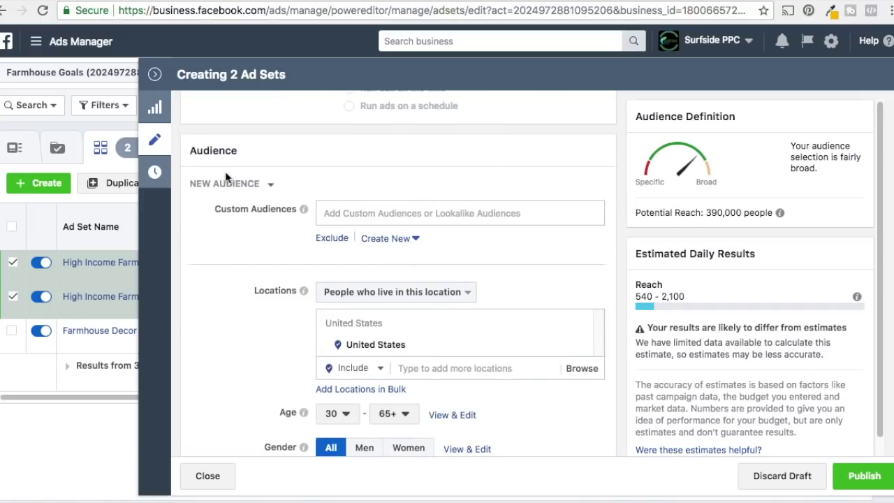
scroll(235, 283, "down", 1)
scroll(245, 243, "down", 2)
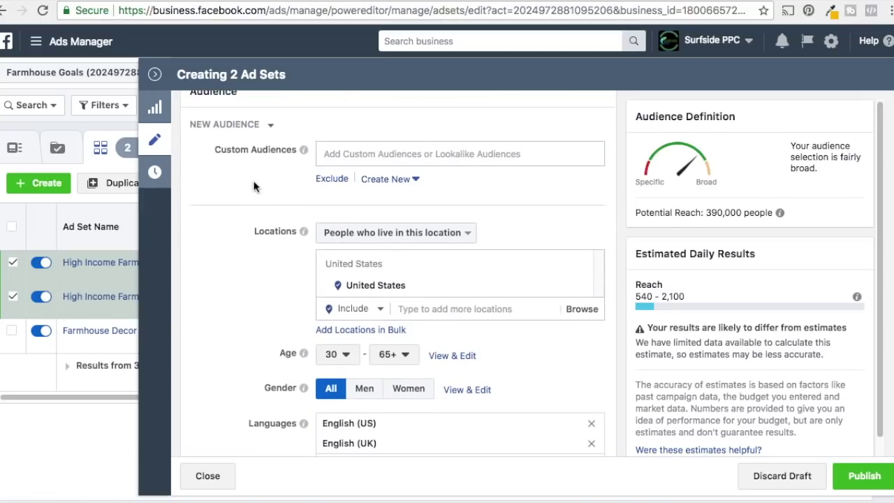
left_click(271, 124)
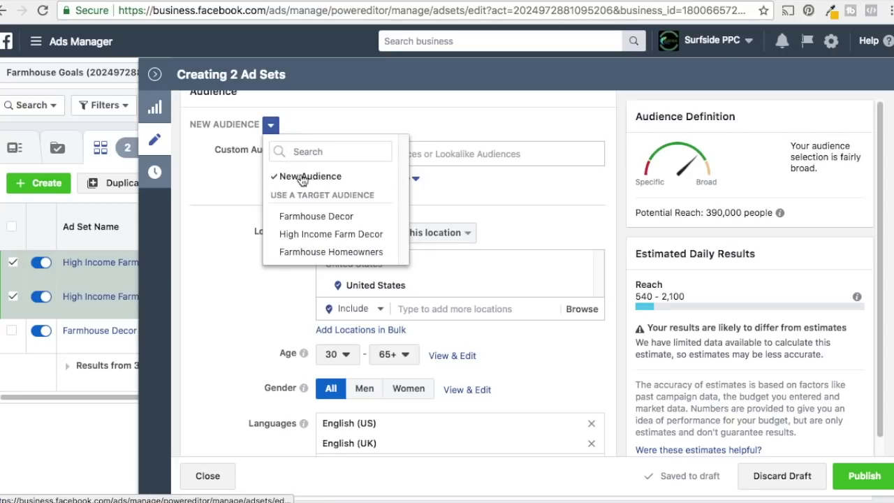
left_click(324, 242)
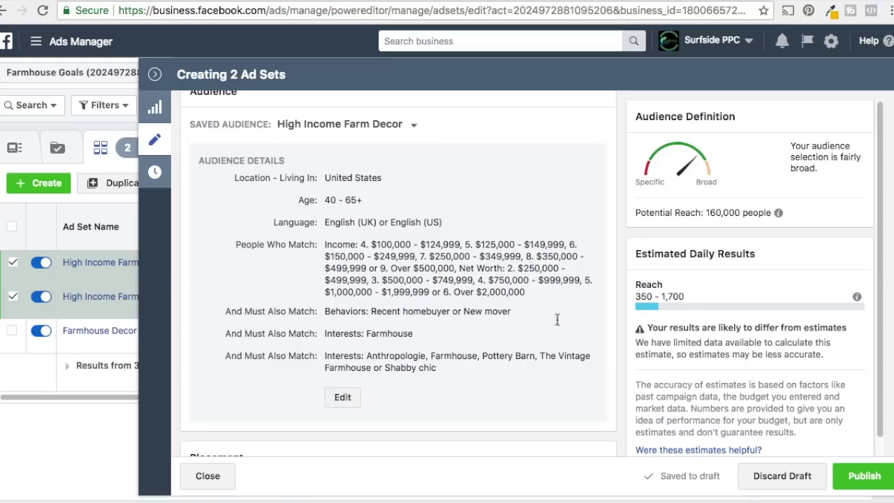
Step: Check the placement, optimization and bid strategy settings of the two copied ad sets and publish them
scroll(417, 266, "down", 4)
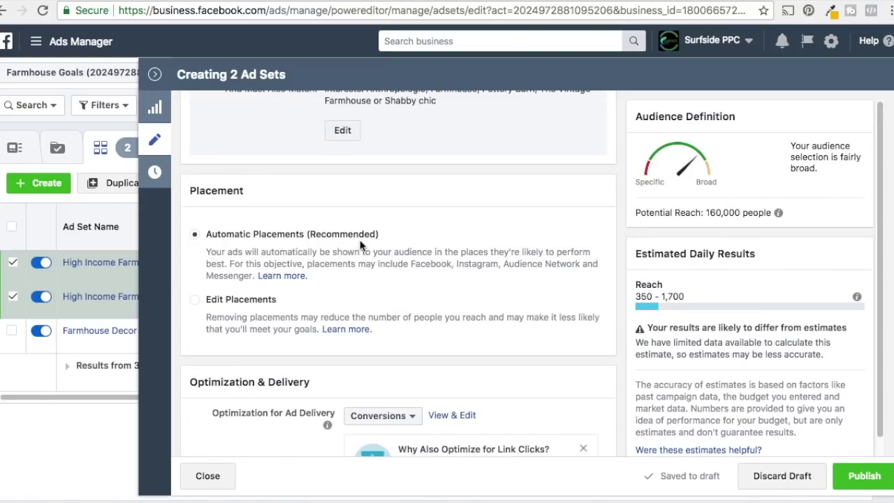
scroll(357, 242, "down", 3)
scroll(274, 290, "down", 3)
scroll(271, 285, "down", 4)
mouse_move(395, 280)
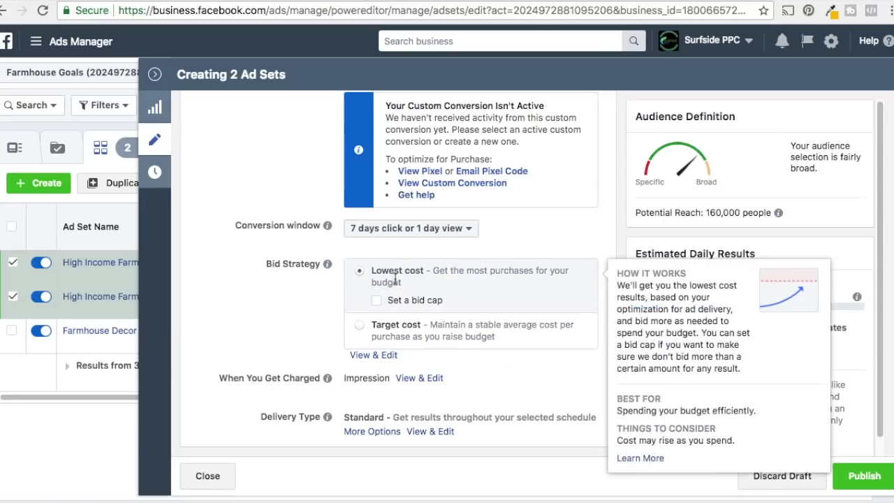
left_click(884, 487)
left_click(555, 268)
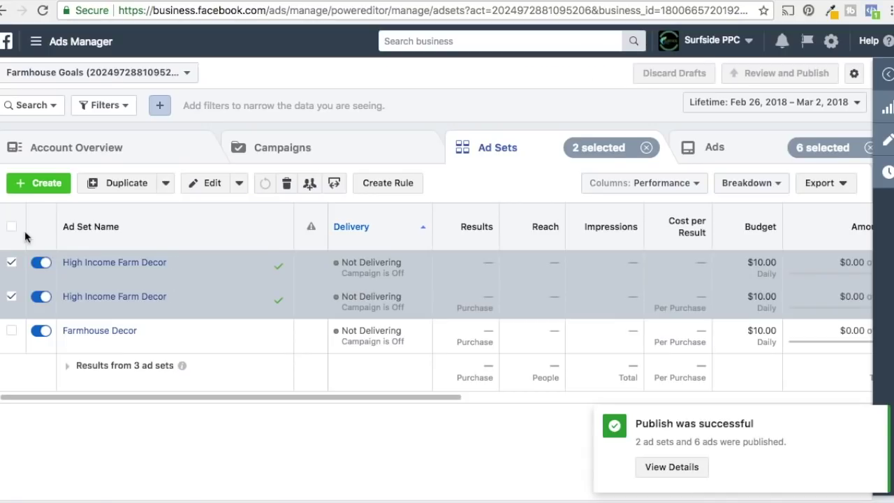
Step: Clear the ad set selection and rename the first High Income Farm Decor copy to "Farmhouse Homeowners"
left_click(12, 228)
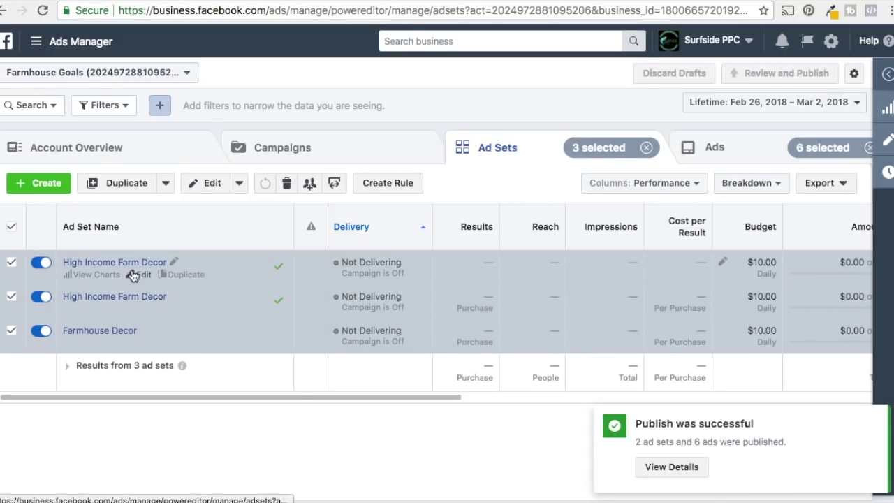
left_click(11, 227)
mouse_move(144, 274)
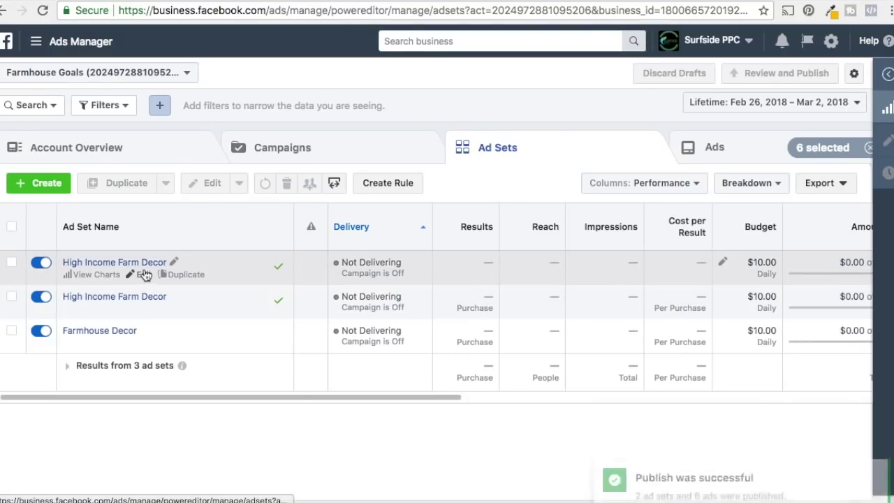
left_click(142, 276)
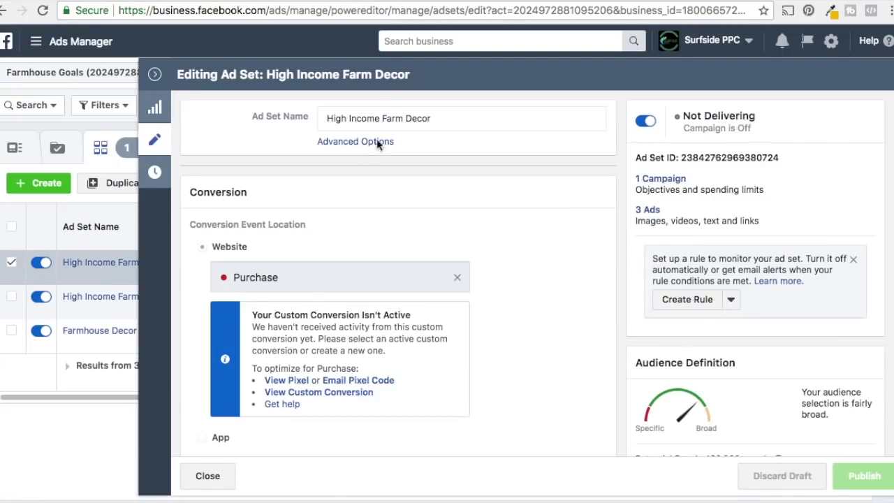
left_click_drag(454, 119, 299, 116)
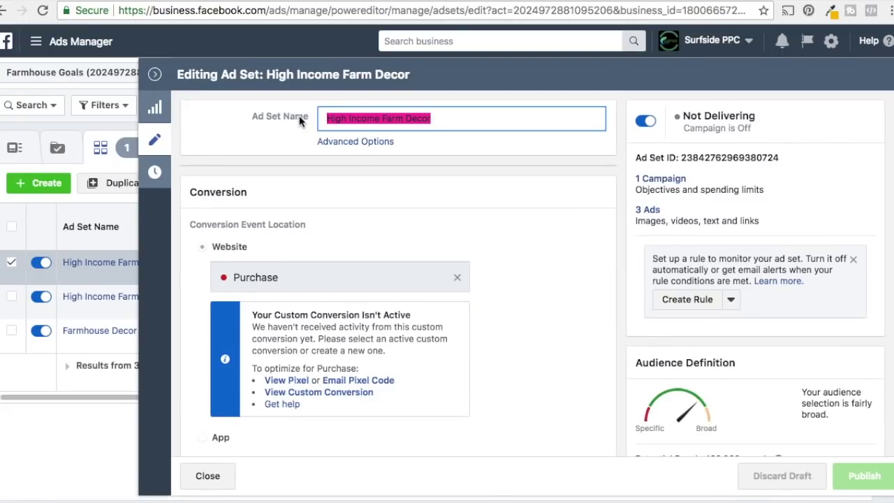
type("Farmhouse Homeowners")
Step: Apply the saved audience Farmhouse Homeowners to the renamed ad set and publish the change
scroll(584, 265, "down", 10)
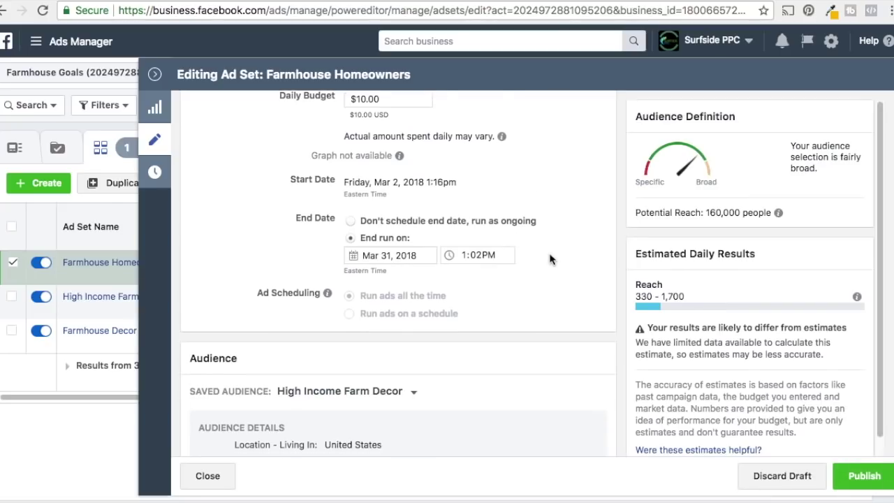
scroll(551, 255, "down", 1)
left_click(414, 310)
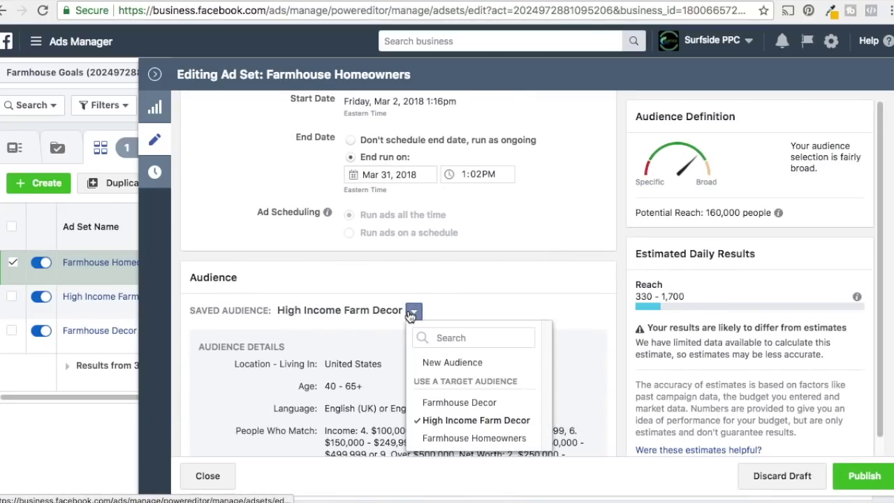
scroll(439, 429, "down", 3)
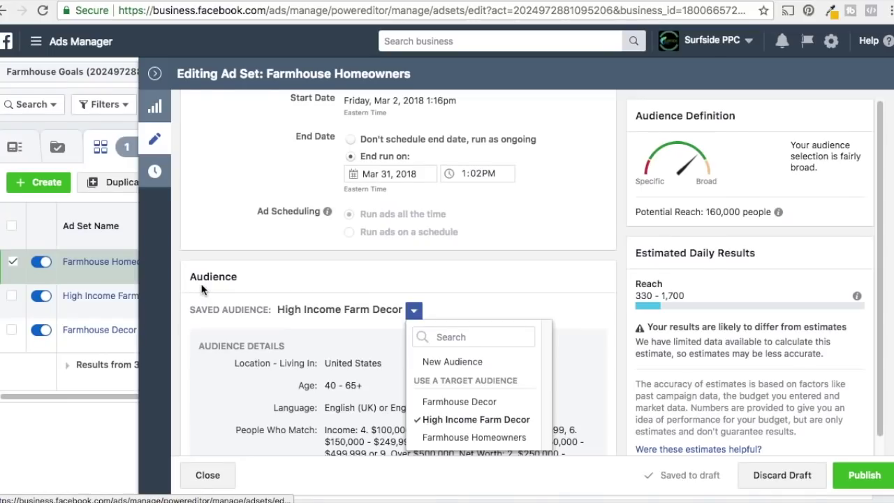
left_click(204, 288)
scroll(210, 277, "down", 4)
scroll(269, 222, "up", 1)
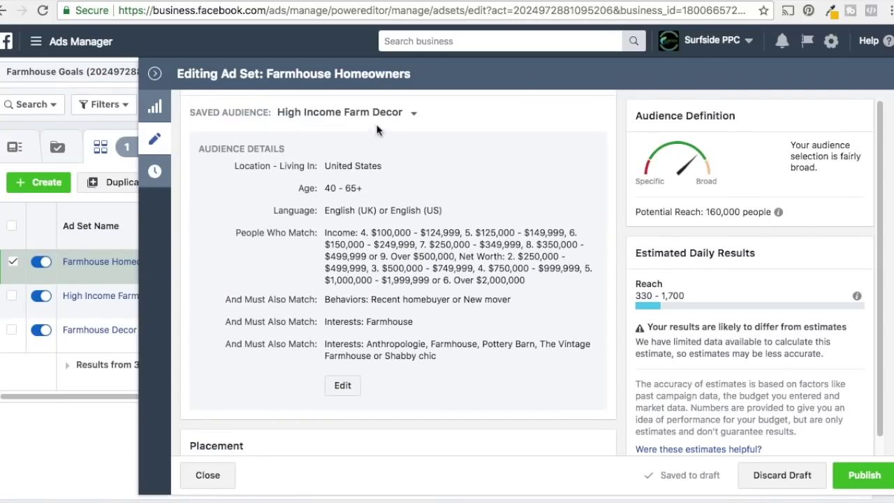
left_click(415, 115)
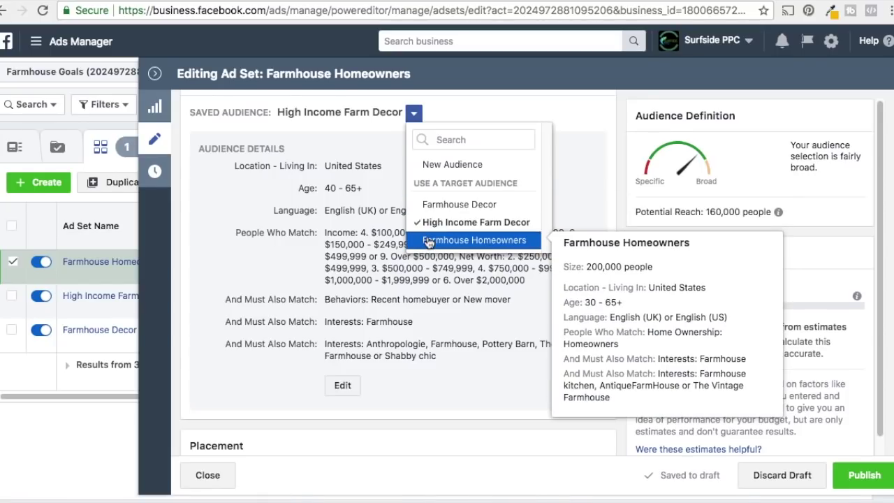
left_click(482, 240)
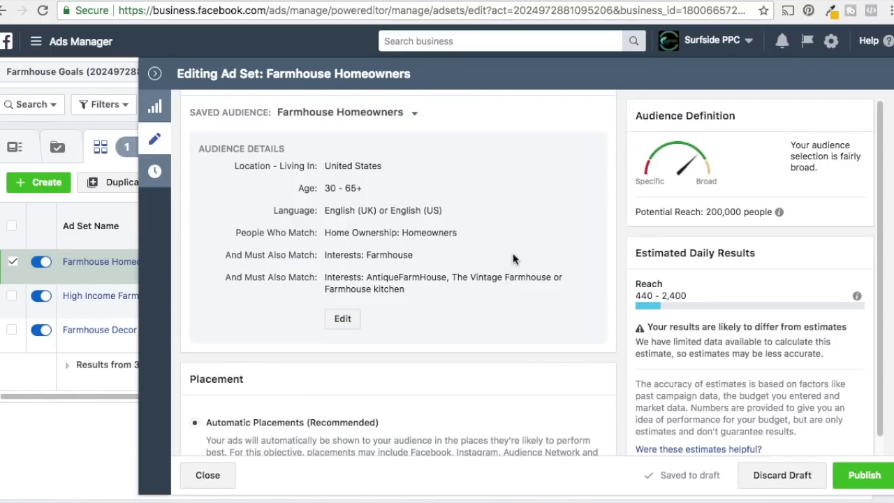
left_click(836, 474)
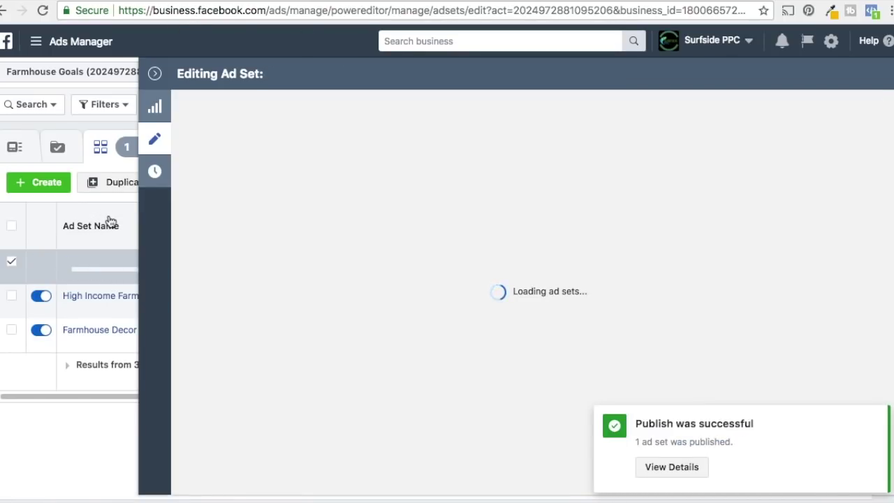
Step: In the Campaign URL Builder, set the term to "Farmhouse Homeowners" and the content to "Farmhouse Goals Ad 1", and copy the generated URL
left_click(499, 2)
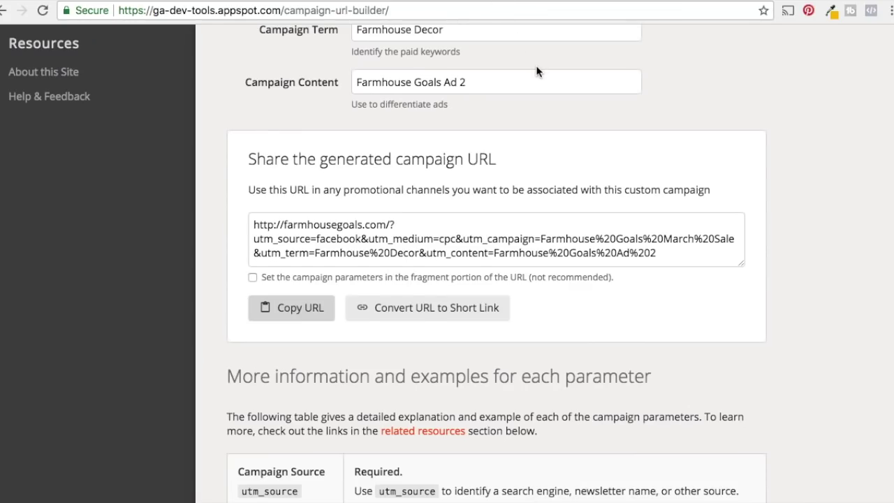
scroll(537, 74, "up", 5)
left_click_drag(444, 217, 416, 220)
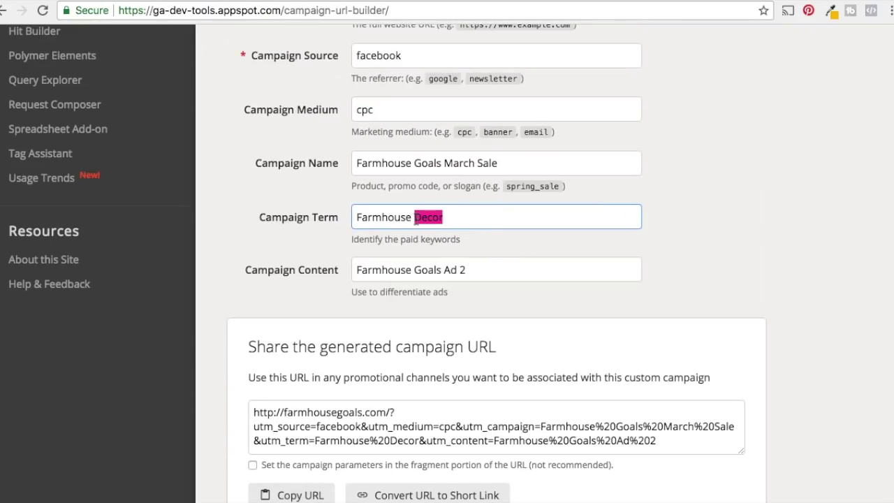
type("Homeowners")
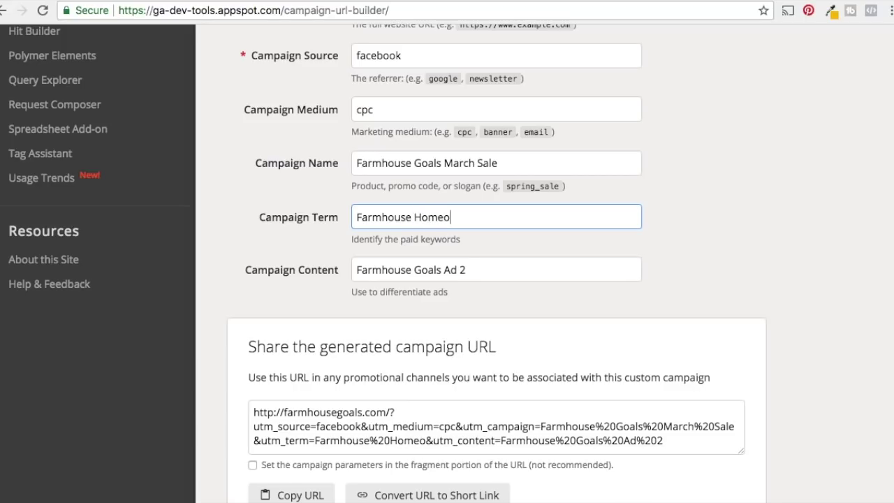
left_click(487, 271)
key("BackSpace")
type("1")
scroll(662, 259, "down", 3)
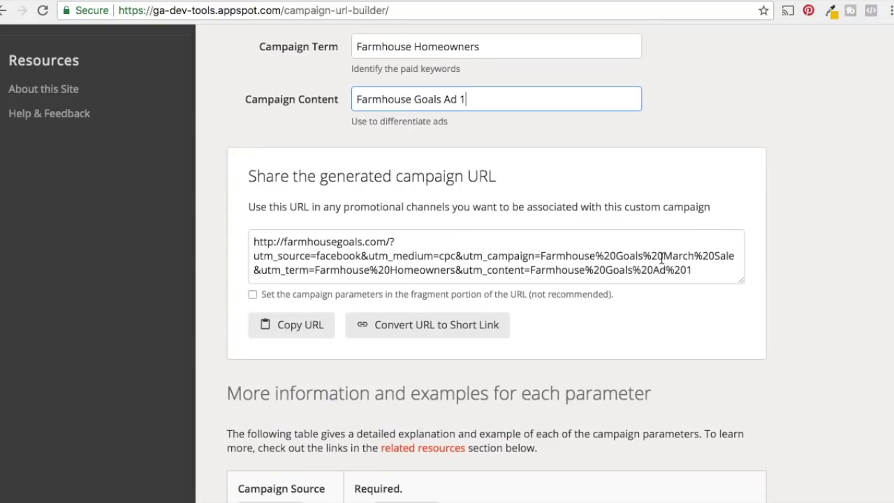
left_click(301, 327)
Step: Back in Ads Manager, replace the website URL of Farmhouse Ad 1 in the Farmhouse Homeowners ad set with the copied URL and publish it
left_click(330, 1)
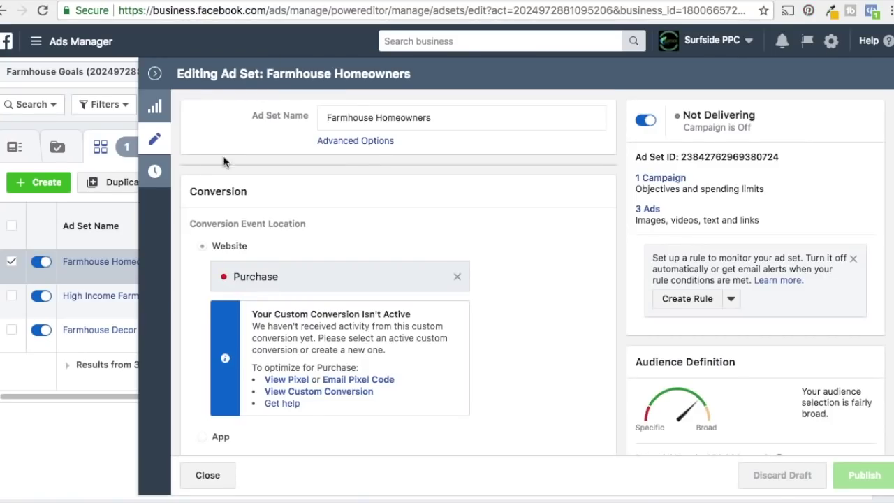
left_click(154, 74)
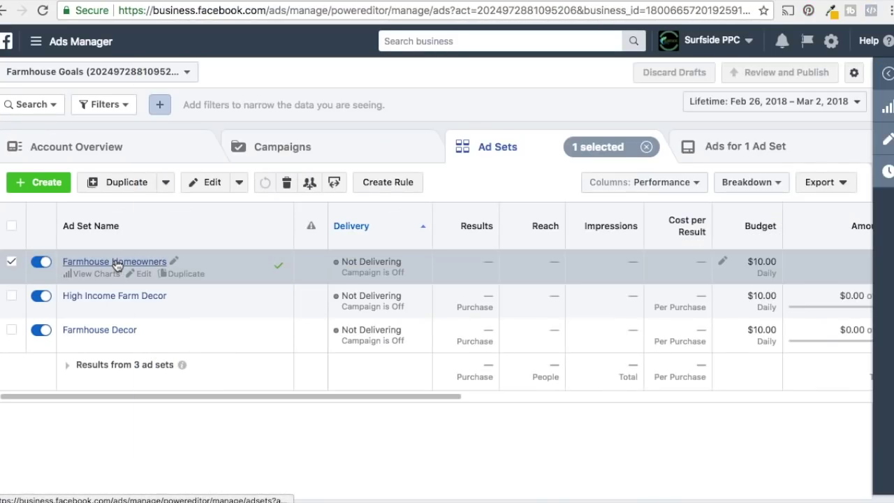
left_click(116, 263)
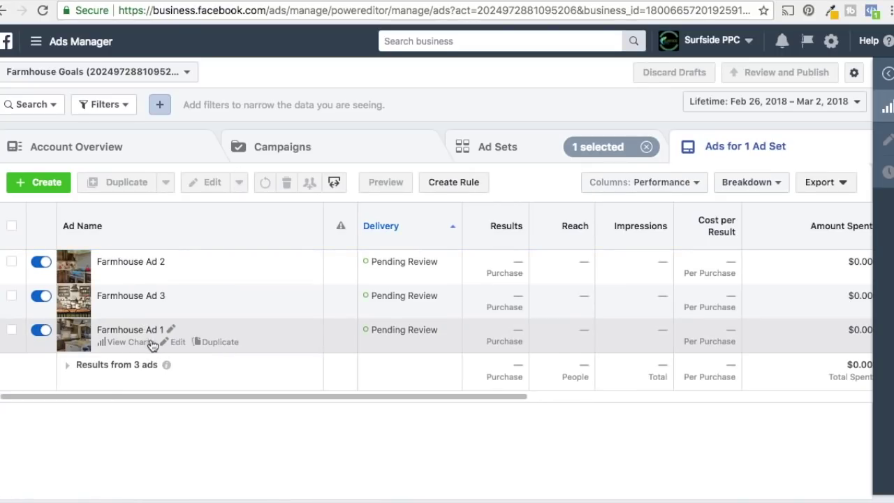
left_click(176, 342)
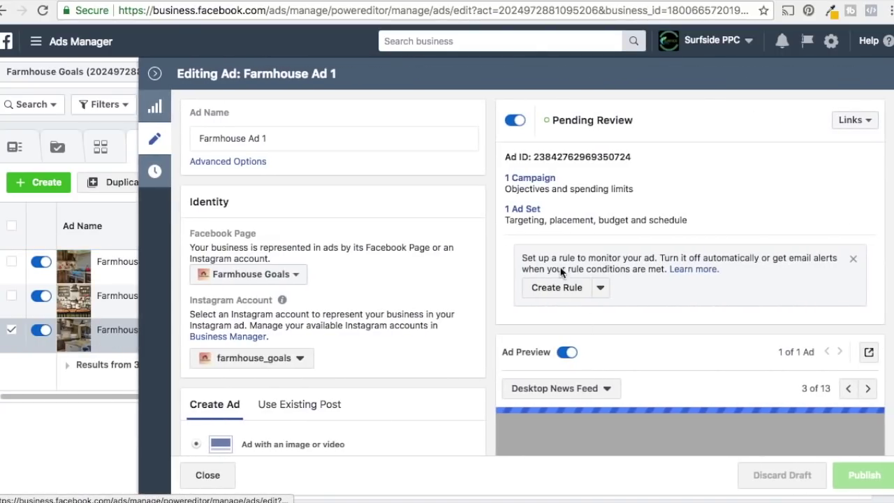
scroll(431, 247, "down", 10)
right_click(381, 398)
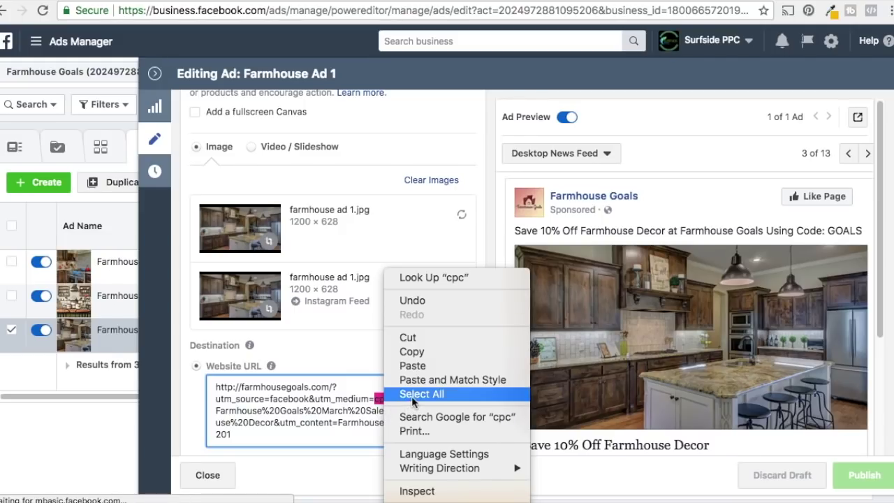
left_click(421, 394)
left_click(412, 398)
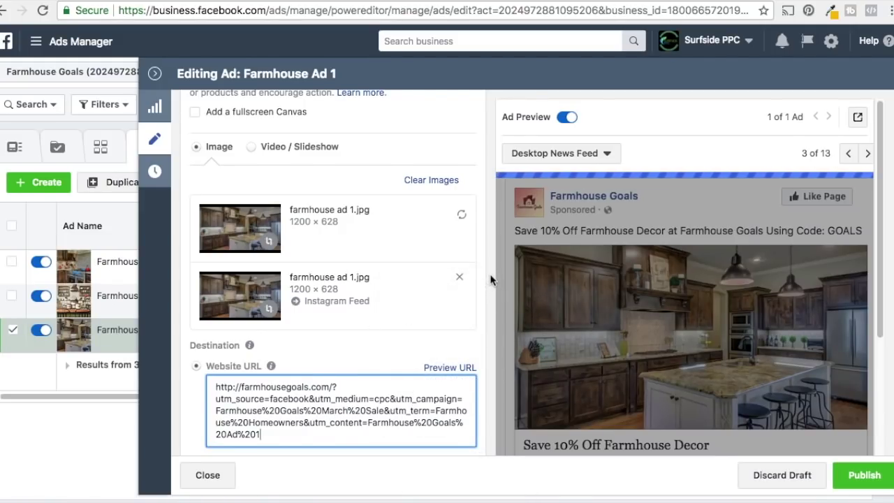
left_click(844, 463)
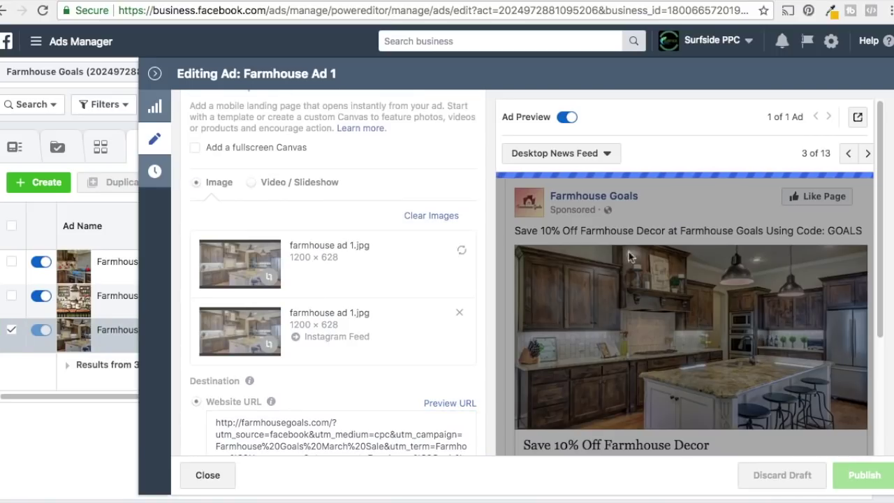
Step: Check the audience names in the Asset Library and set the URL builder's campaign term to "High Income Farm Decor"
left_click(470, 0)
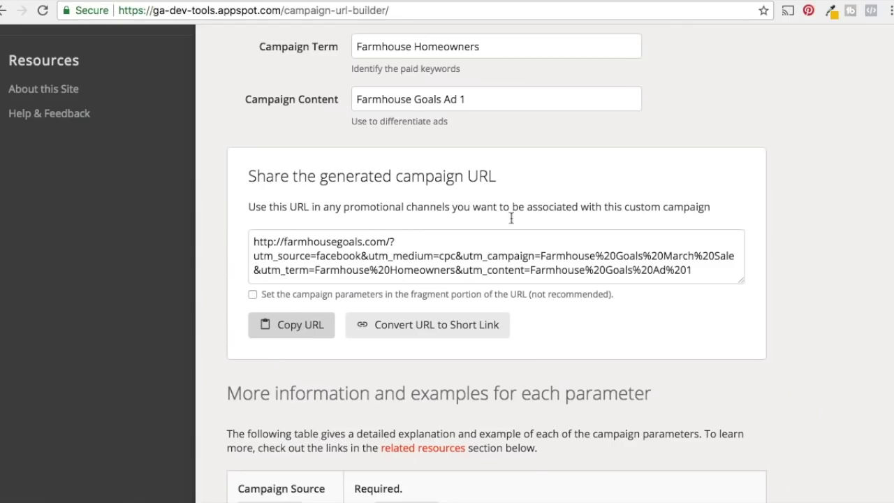
left_click(697, 1)
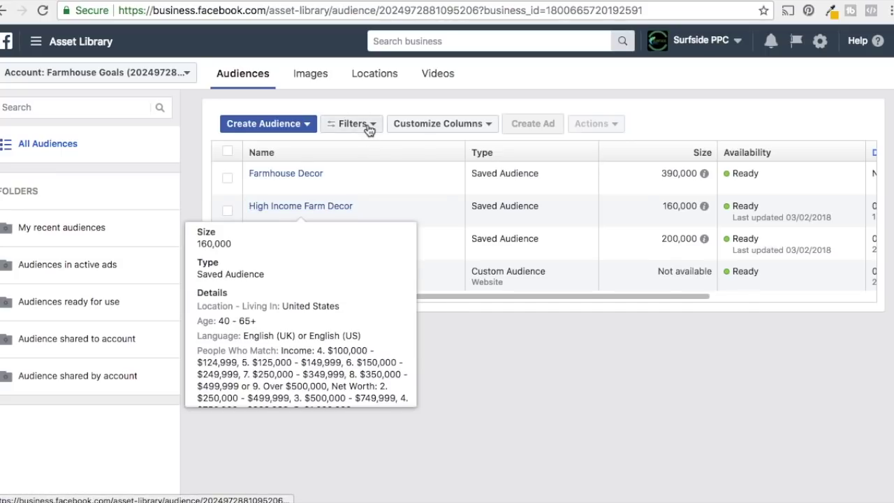
left_click(480, 2)
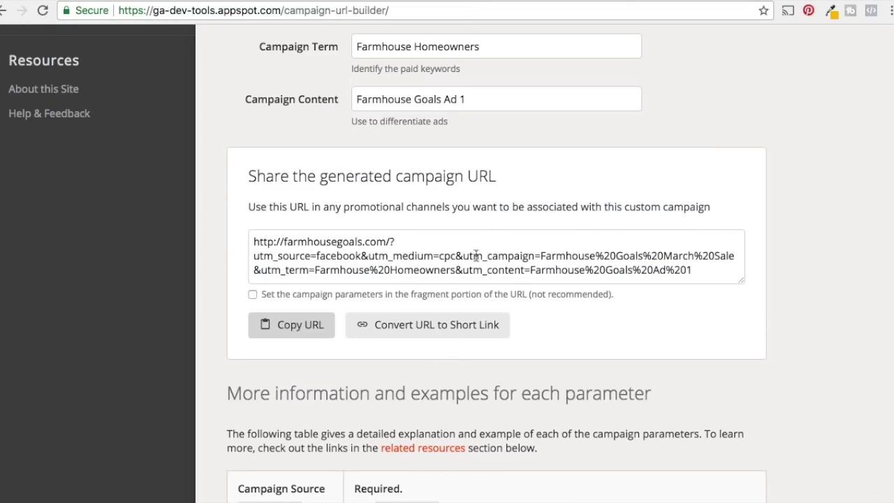
scroll(476, 256, "up", 3)
left_click_drag(497, 206, 308, 205)
type("Hi")
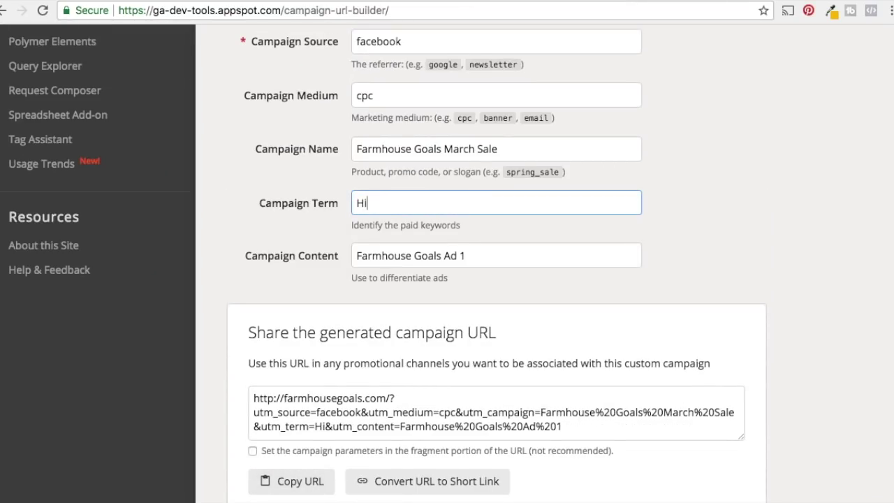
type("gh Income Farm Decor")
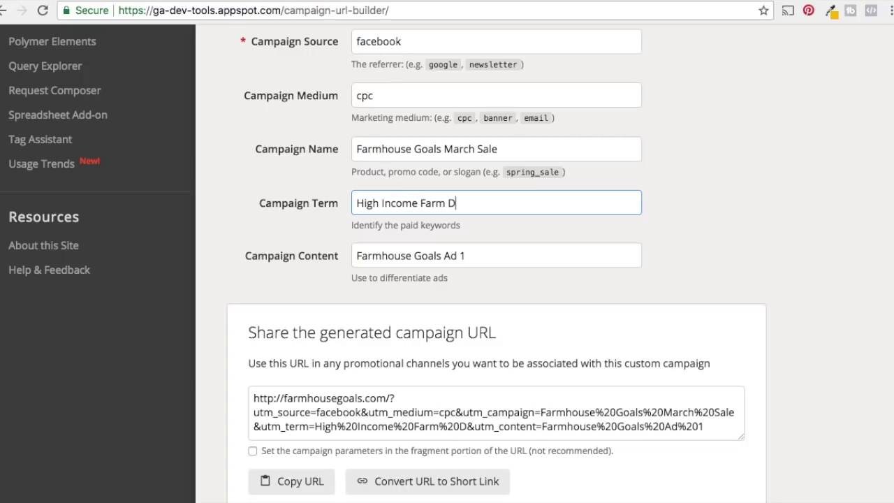
left_click(478, 257)
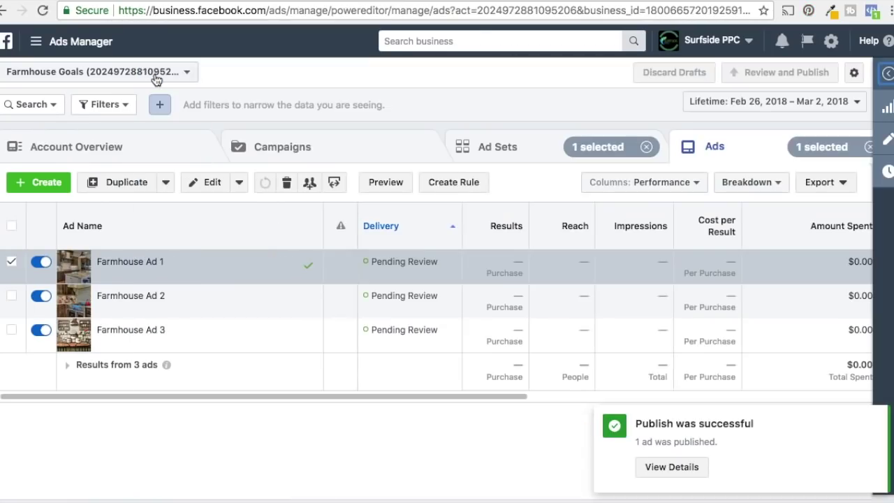
Step: Return to the campaign list in Ads Manager and turn on the campaign "Farmhouse Goals 10% Off Sale"
left_click(154, 73)
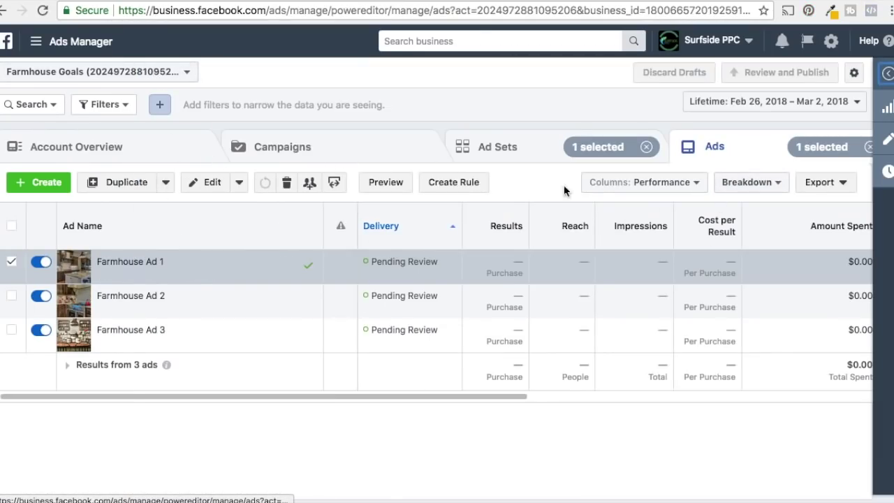
left_click(264, 144)
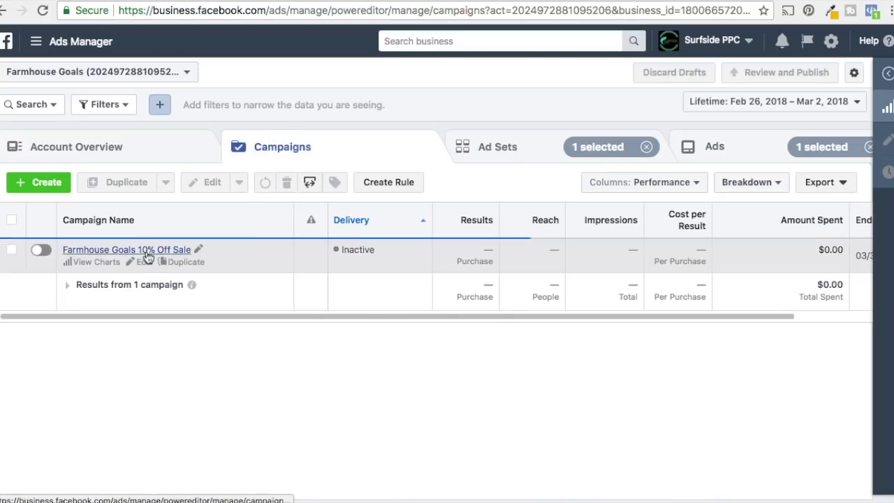
left_click(41, 251)
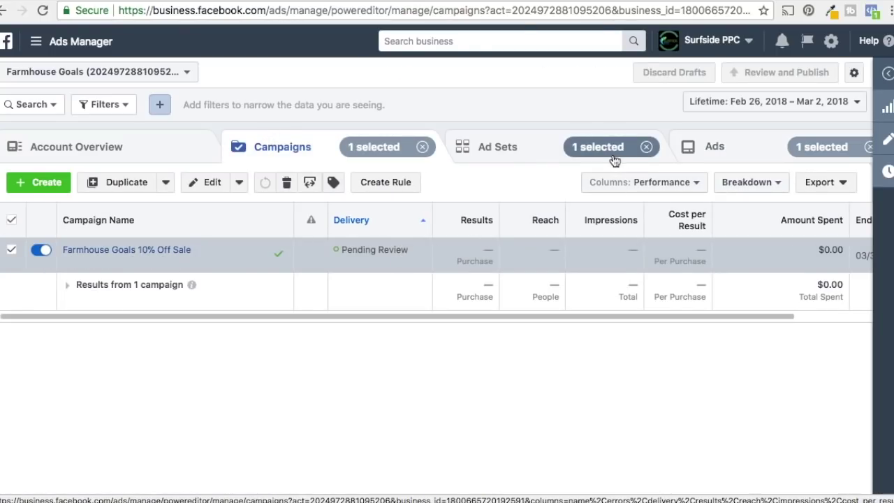
Step: Open the ad sets of the campaign "Farmhouse Goals 10% Off Sale" and review their budgets, end dates and schedules
left_click(122, 250)
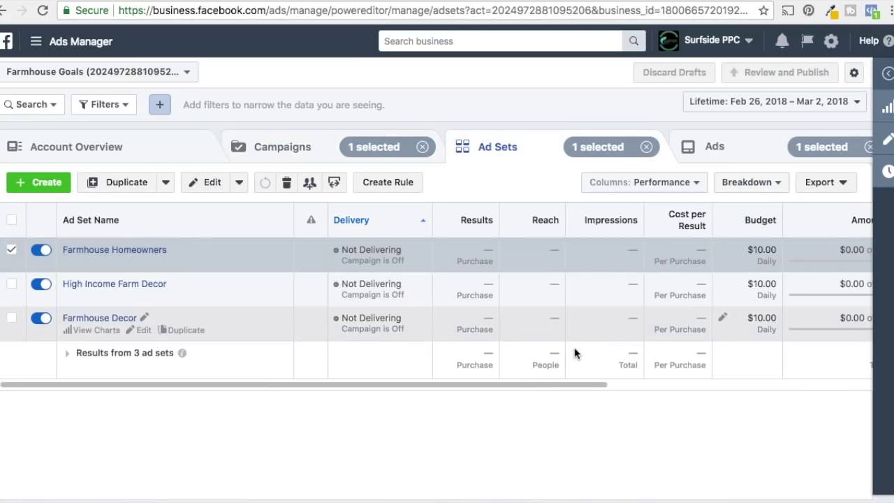
left_click_drag(538, 383, 767, 383)
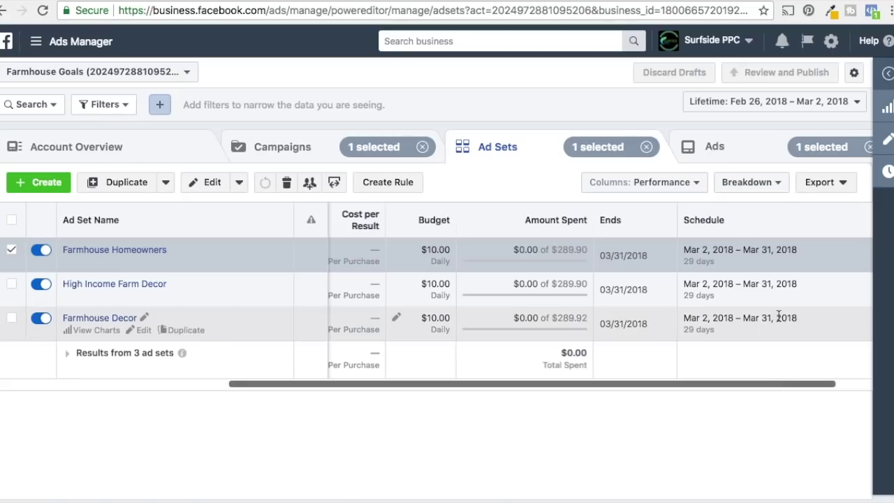
left_click_drag(735, 386, 714, 384)
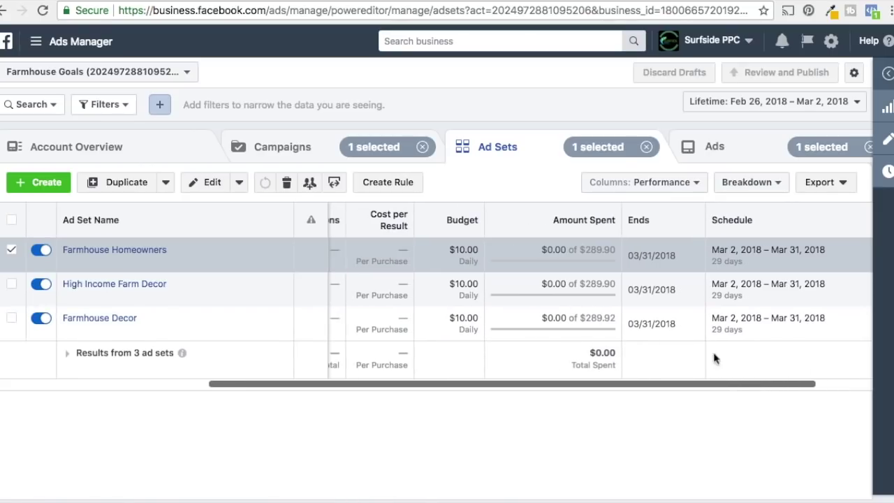
Step: Display the Delivery column preset for the ad sets and check the description of the Impressions metric
left_click(679, 181)
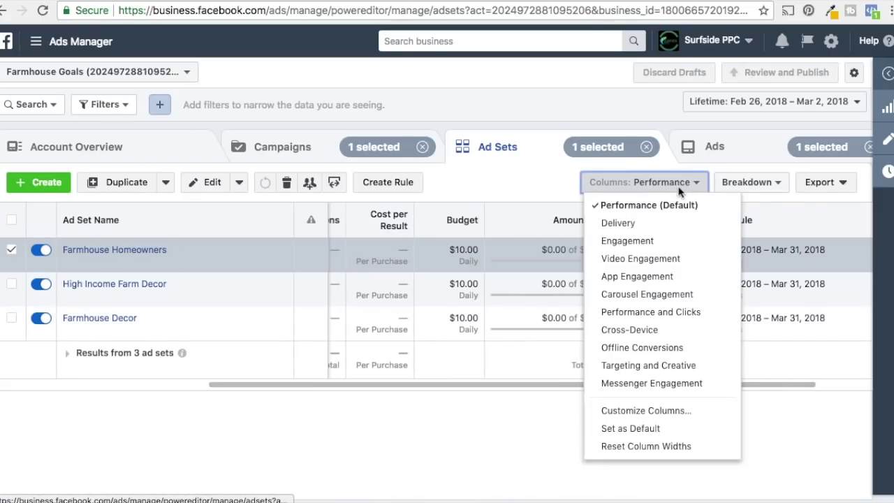
left_click(620, 222)
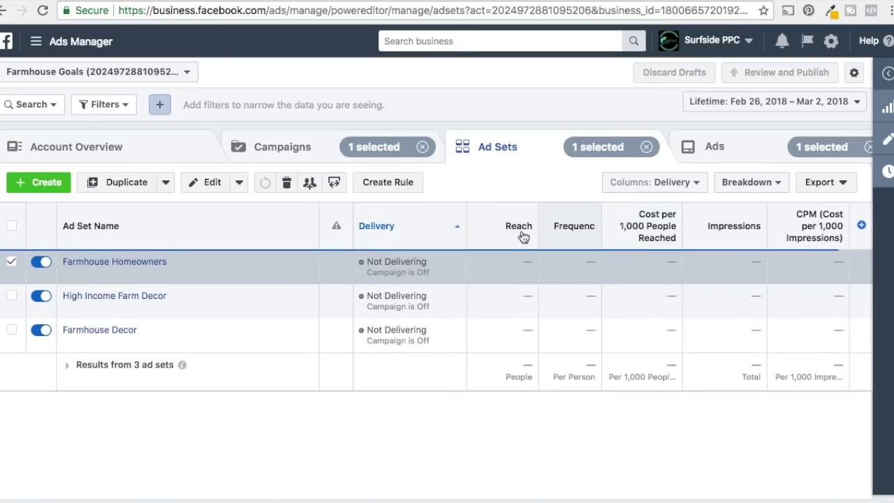
mouse_move(578, 231)
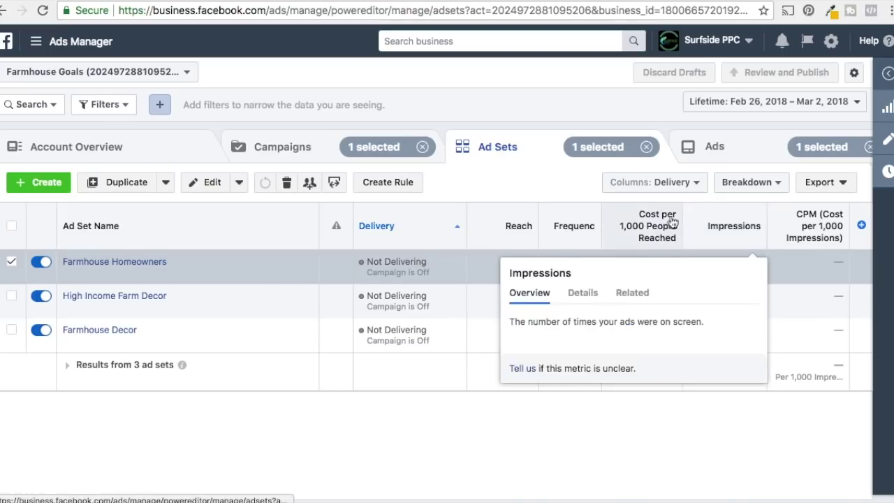
Step: Switch the ad sets table to the Performance and Clicks column preset and examine its results and cost columns
left_click(683, 182)
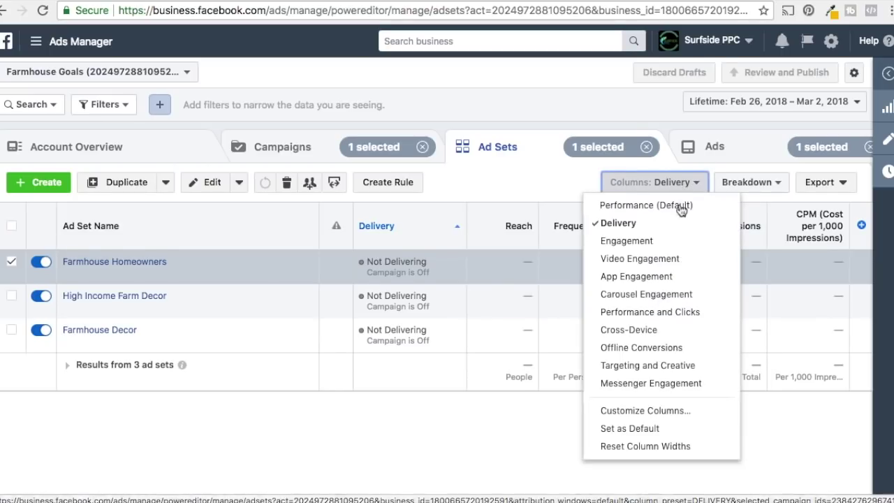
left_click(671, 313)
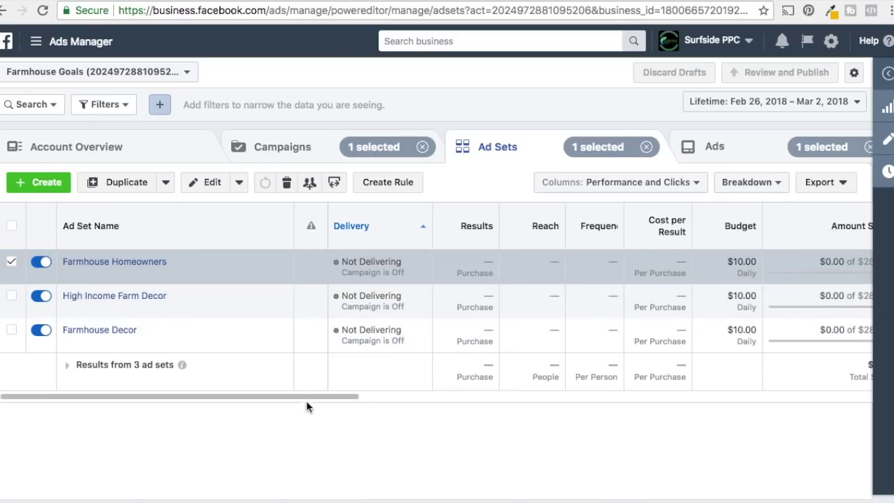
left_click_drag(310, 397, 348, 396)
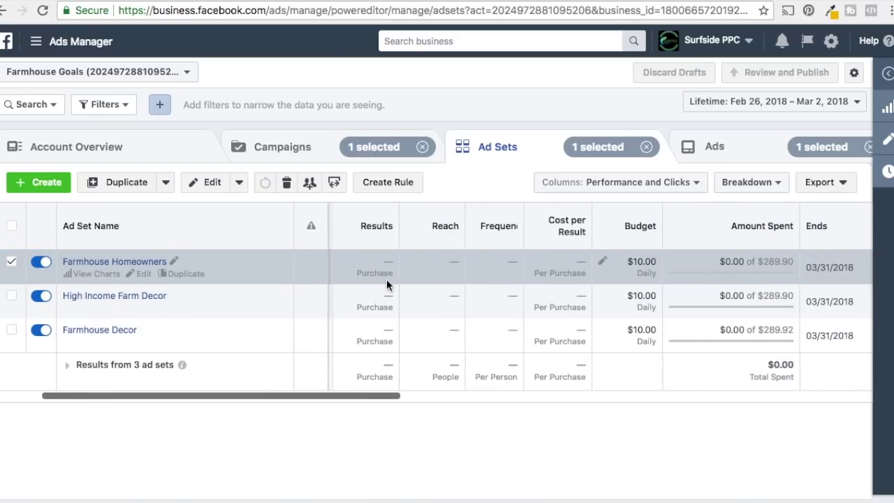
mouse_move(373, 230)
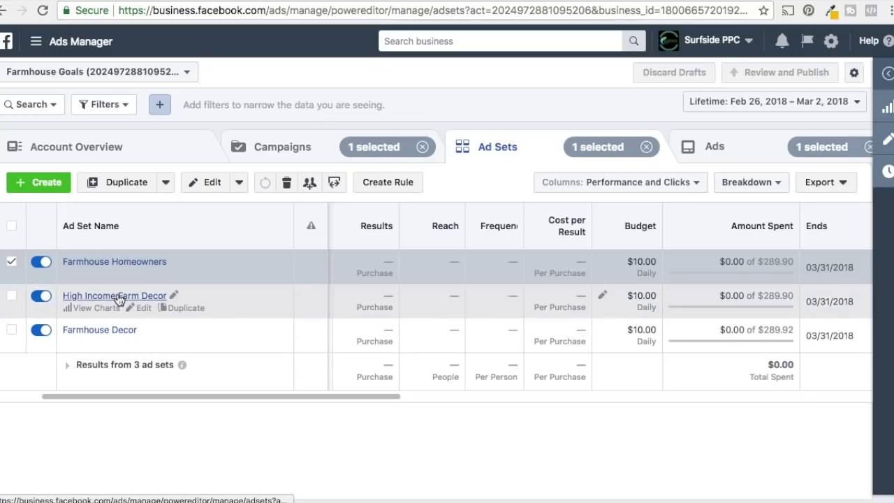
Step: Look over the campaign's ads, return to the ad sets and check the description of the Budget metric
left_click(726, 143)
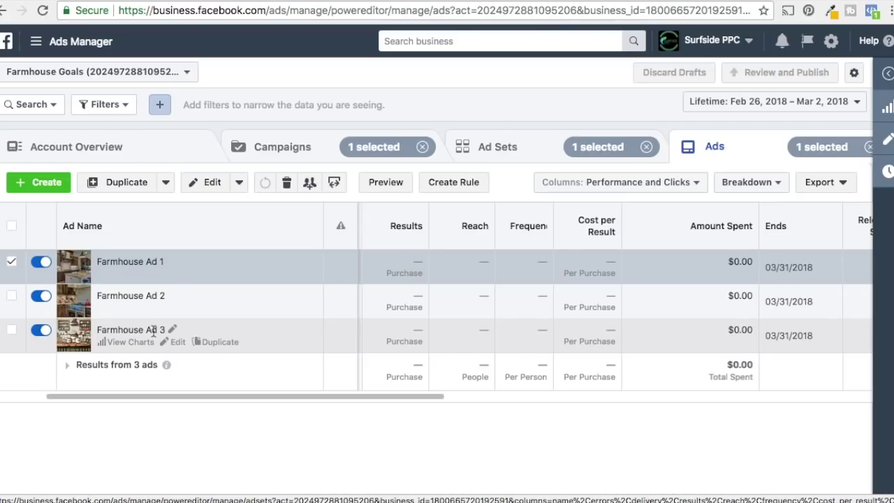
left_click(497, 146)
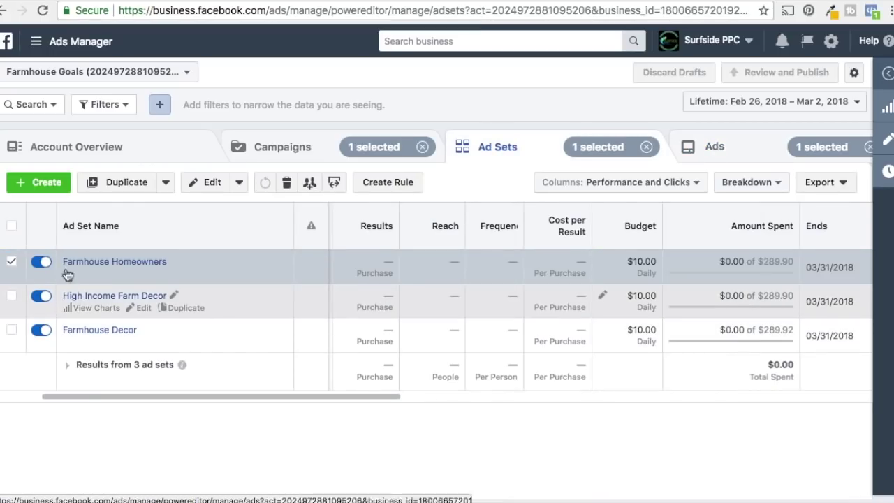
mouse_move(79, 271)
mouse_move(88, 304)
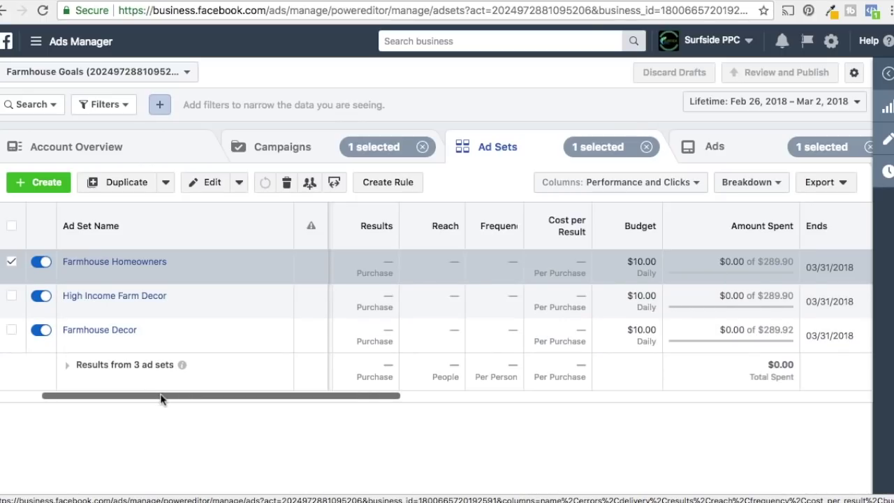
mouse_move(641, 264)
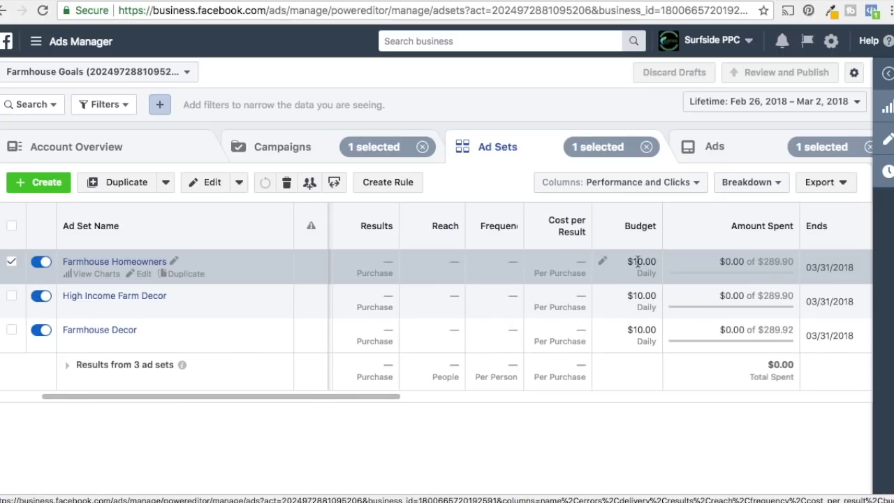
mouse_move(642, 235)
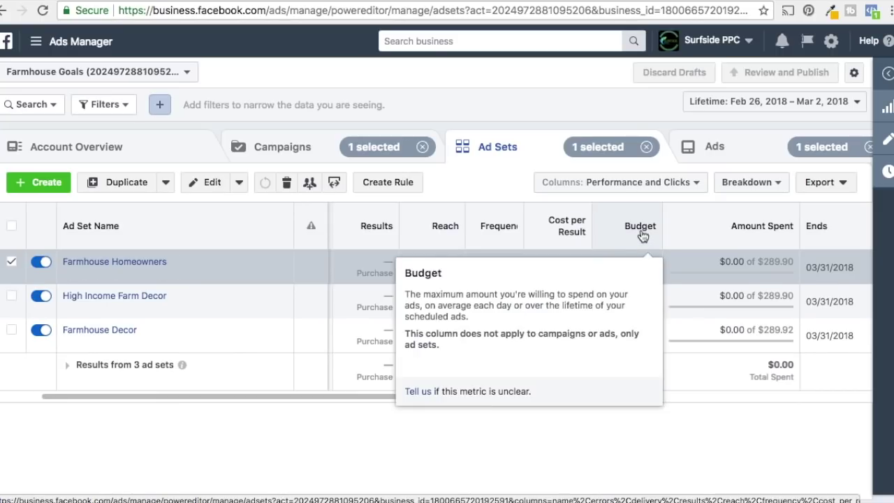